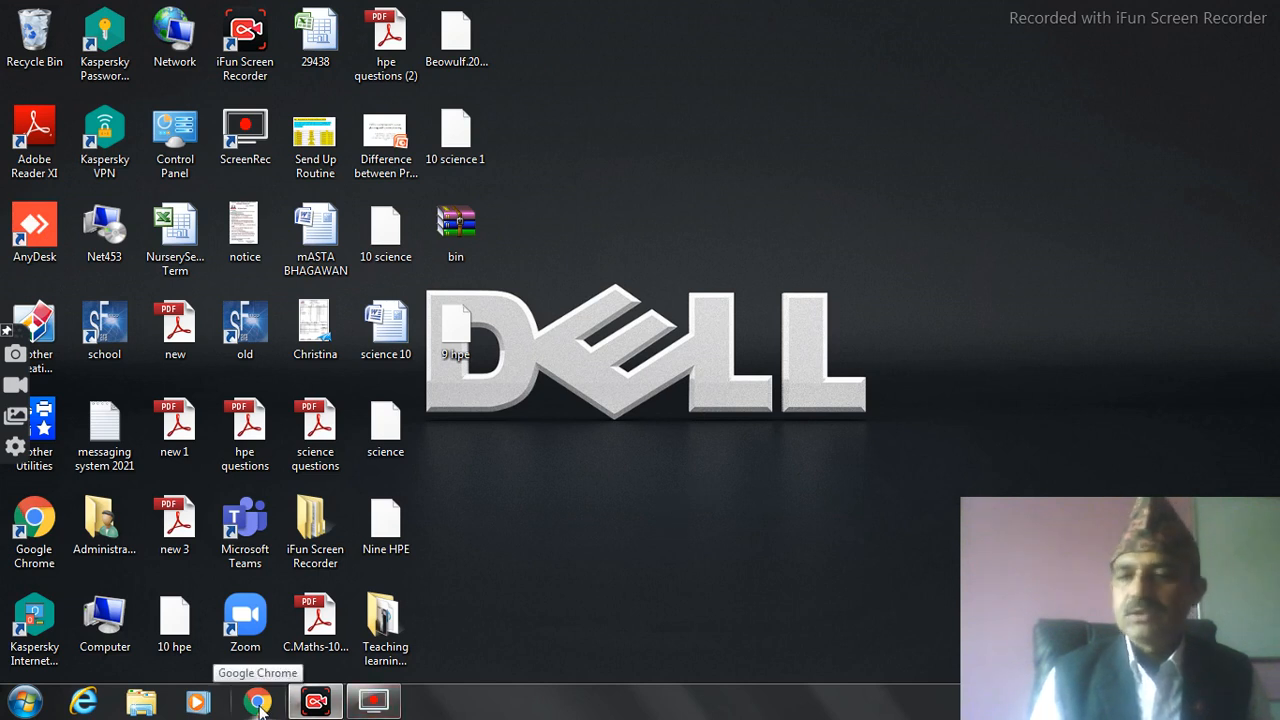
- Open Google Chrome and search Google for "office 365"
left_click(258, 702)
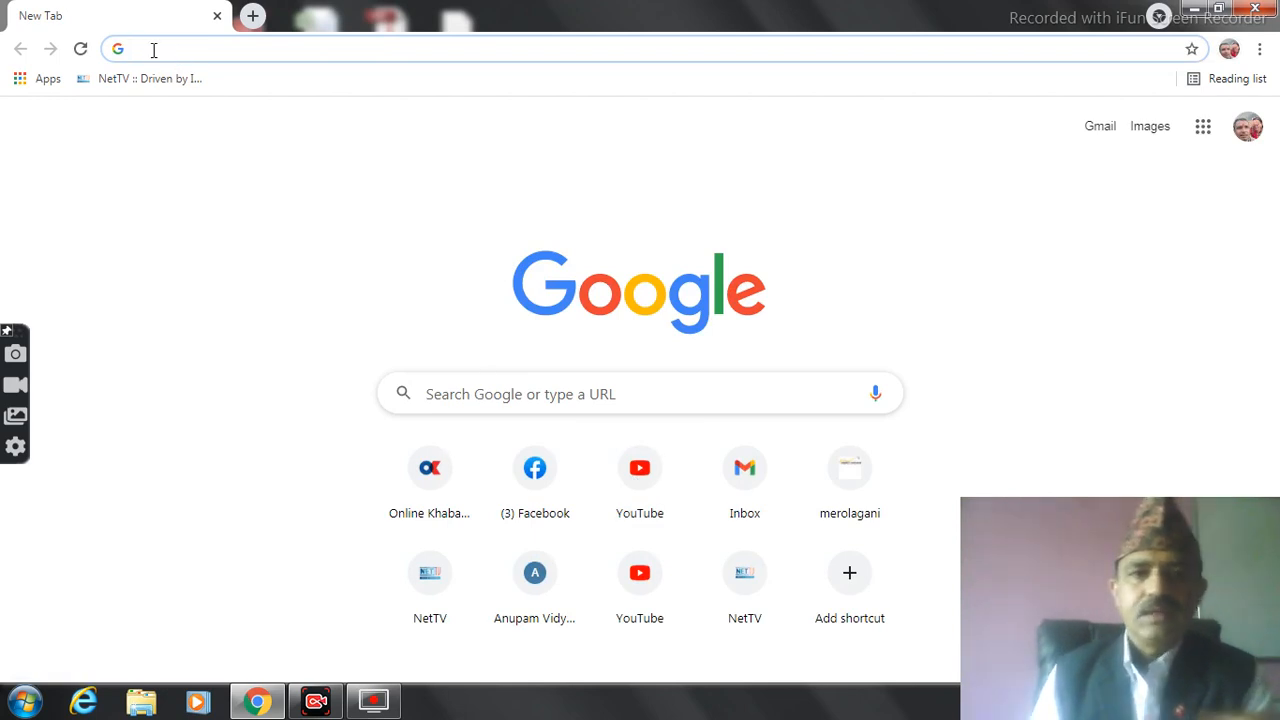
left_click(161, 47)
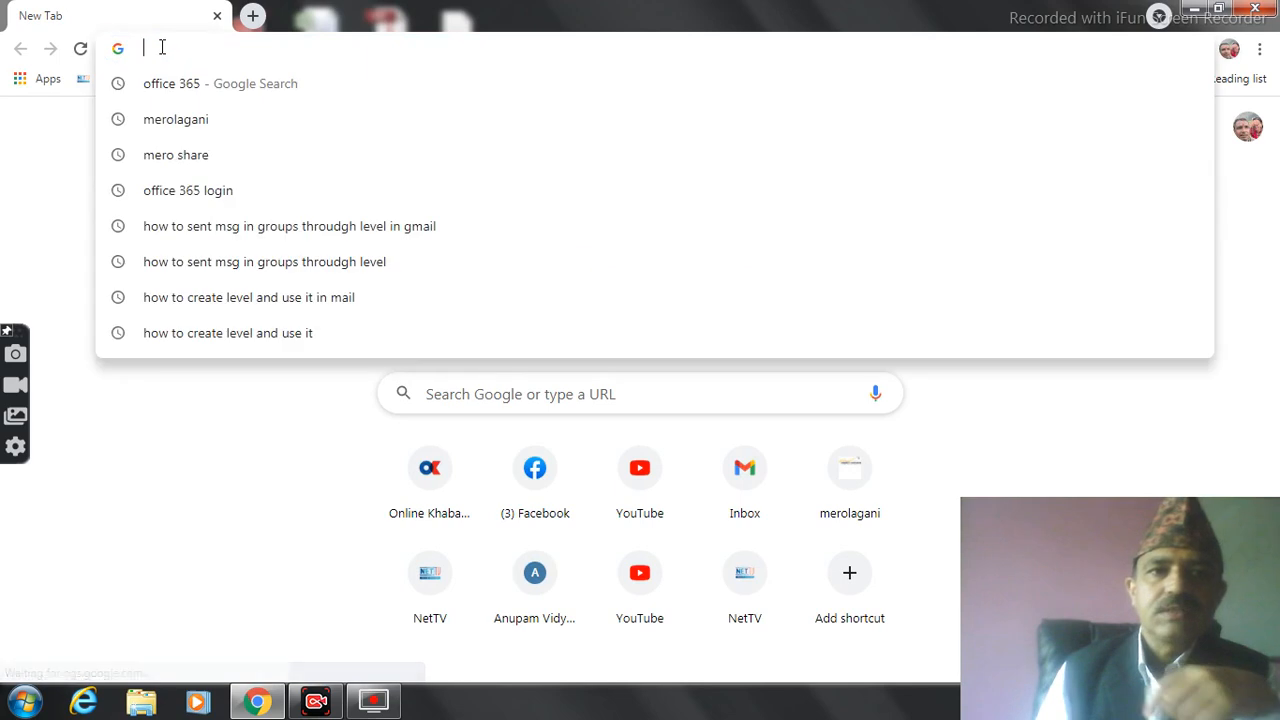
type("office")
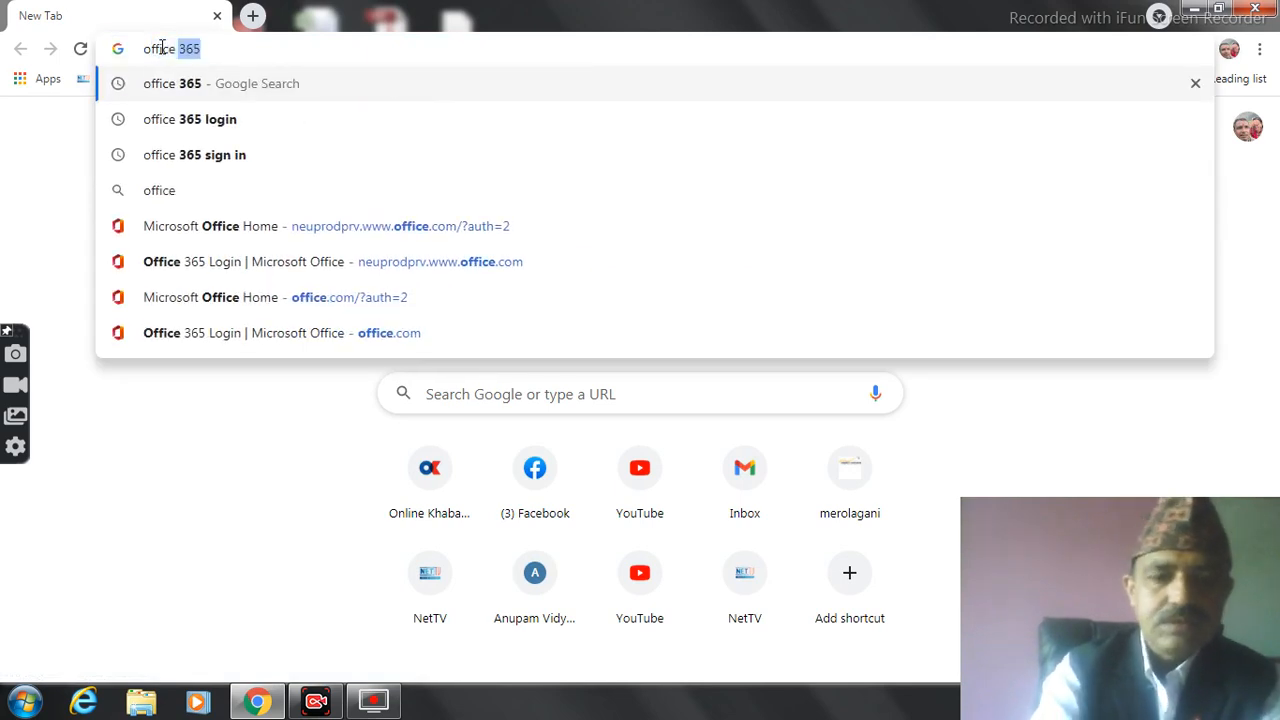
type(" 65")
key("BackSpace")
key("BackSpace")
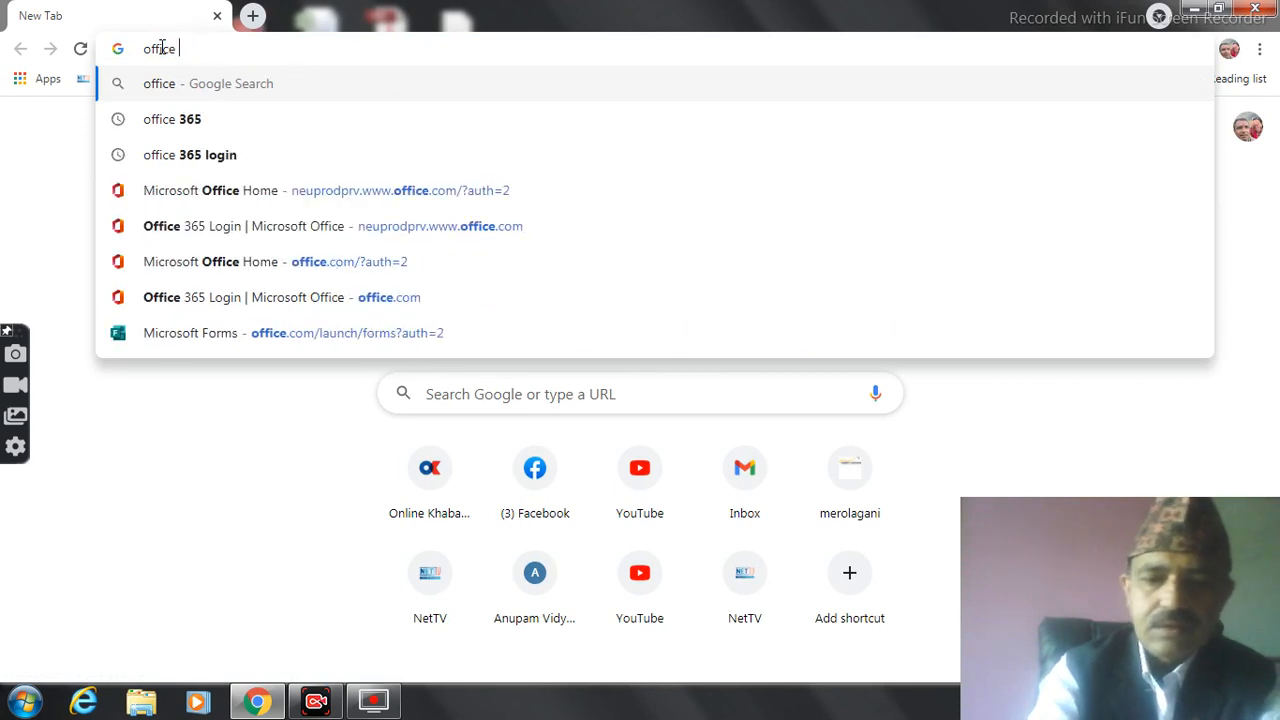
type("65")
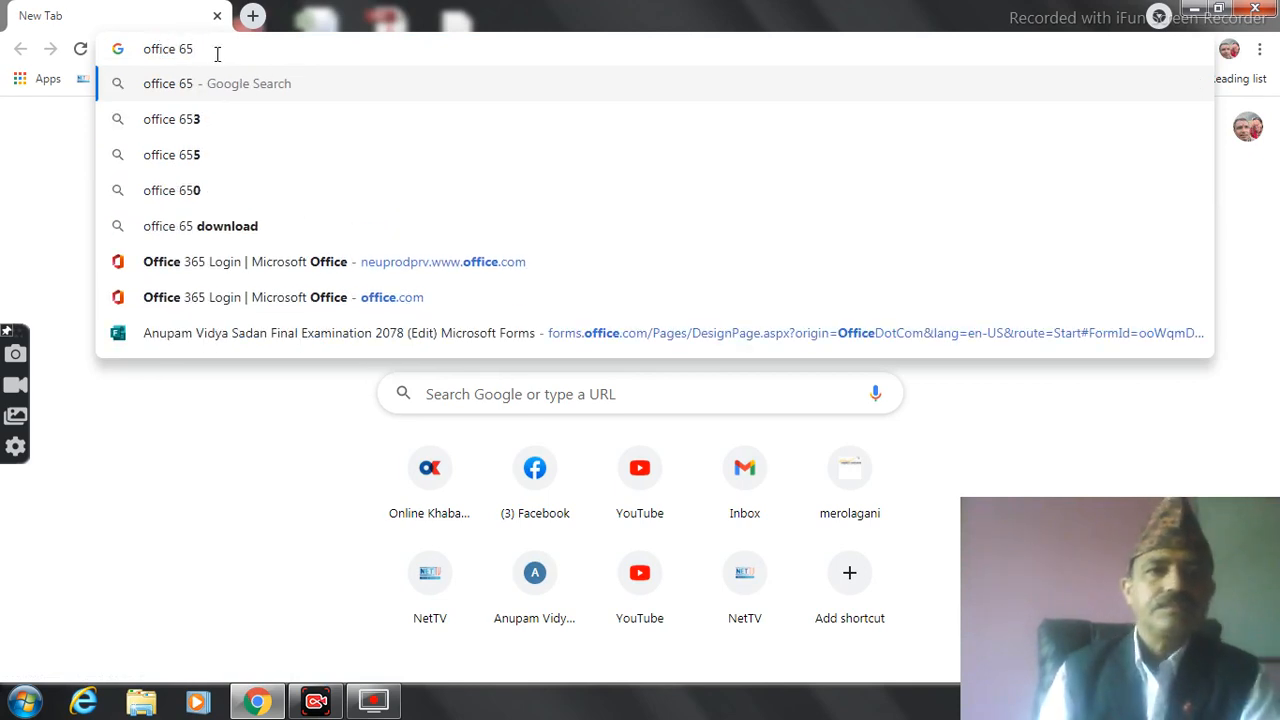
key("BackSpace")
key("BackSpace")
key("BackSpace")
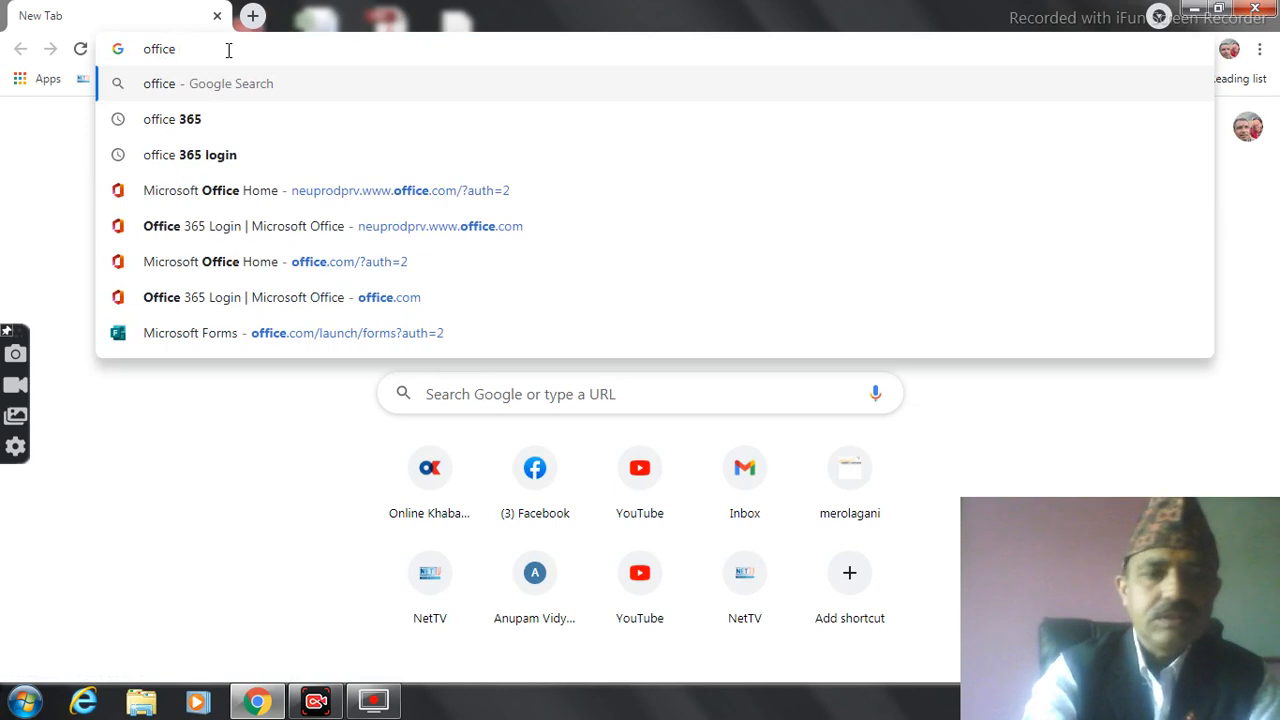
type("365")
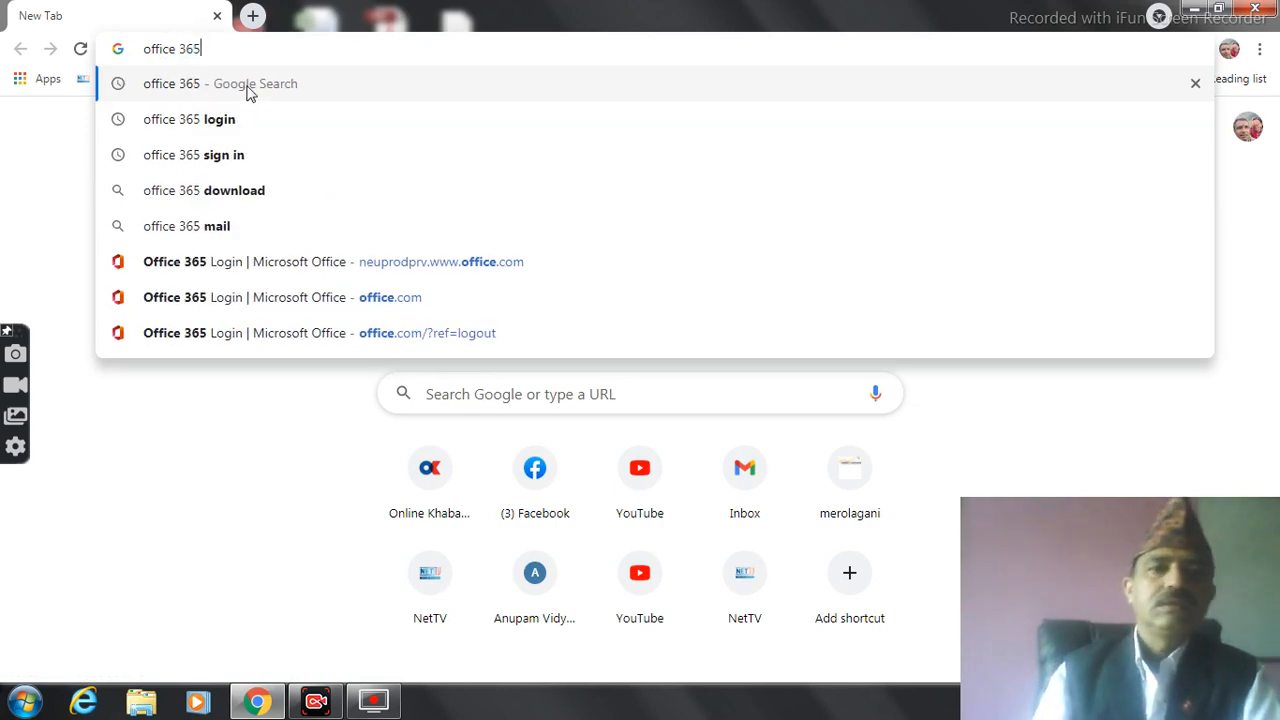
left_click(250, 92)
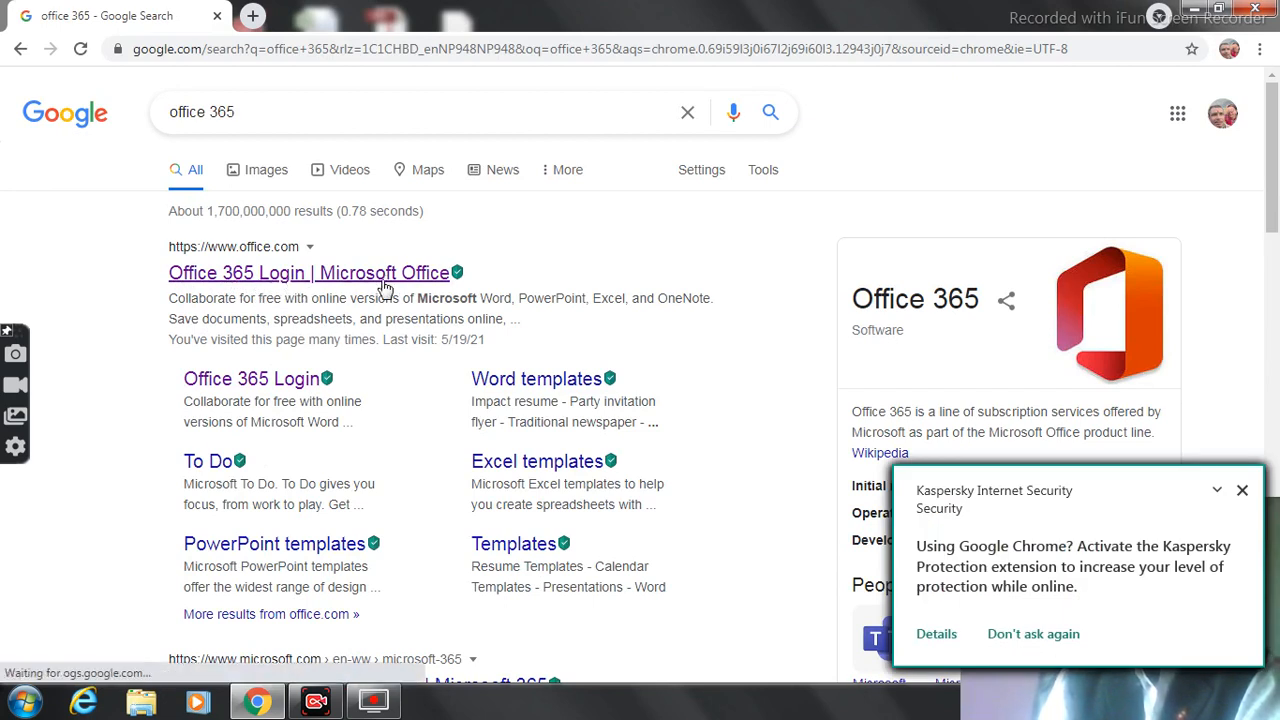
- Dismiss the Kaspersky notice and go through the Office 365 Login result to the remembered account's sign-in page
left_click(1242, 491)
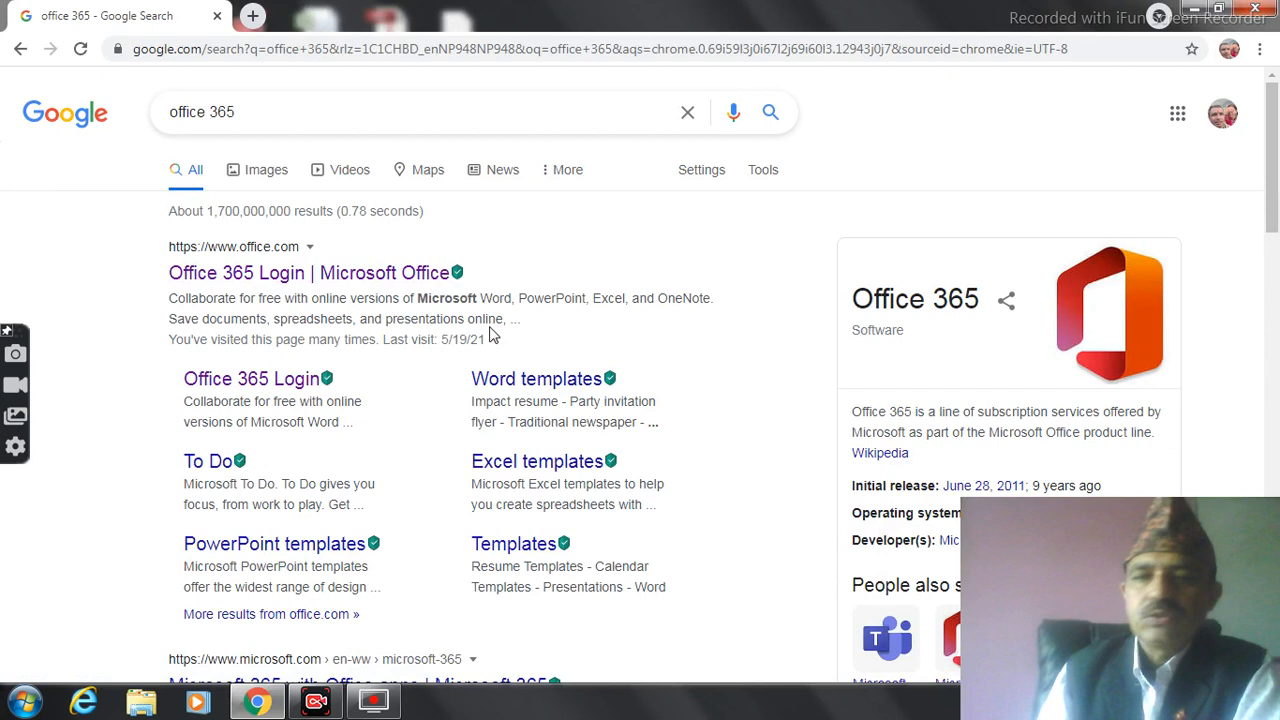
left_click(243, 280)
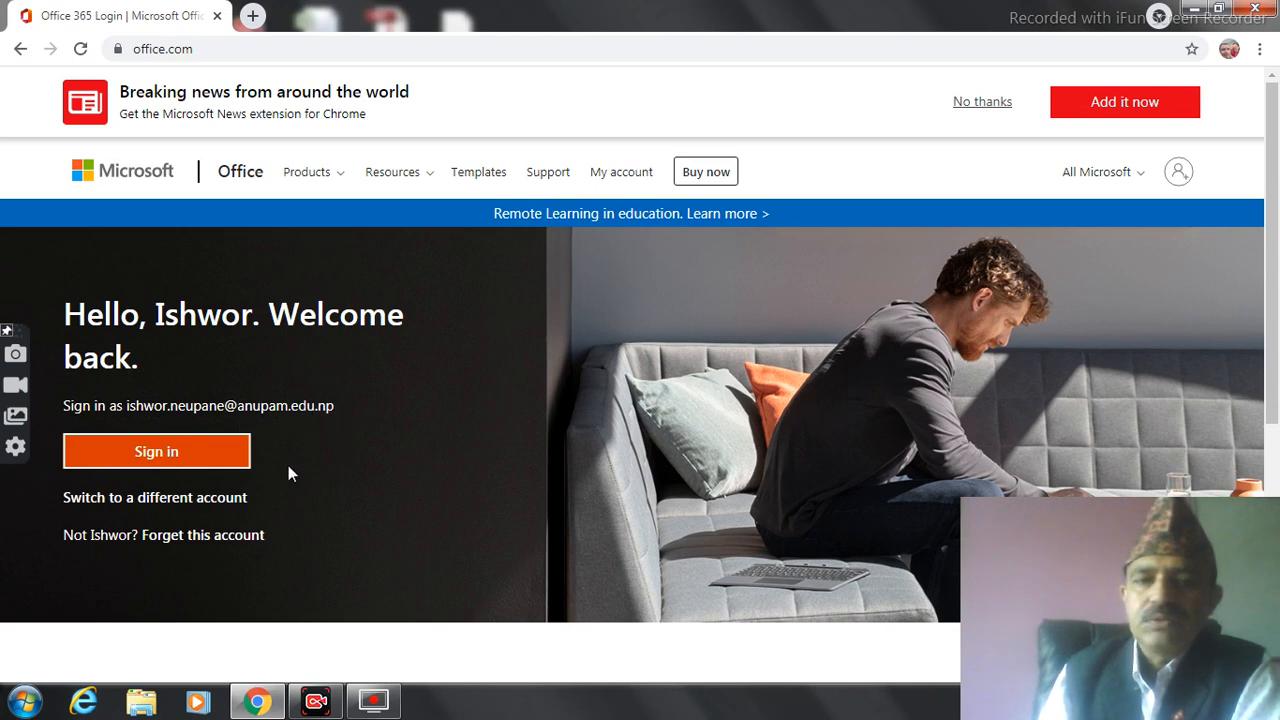
left_click(161, 455)
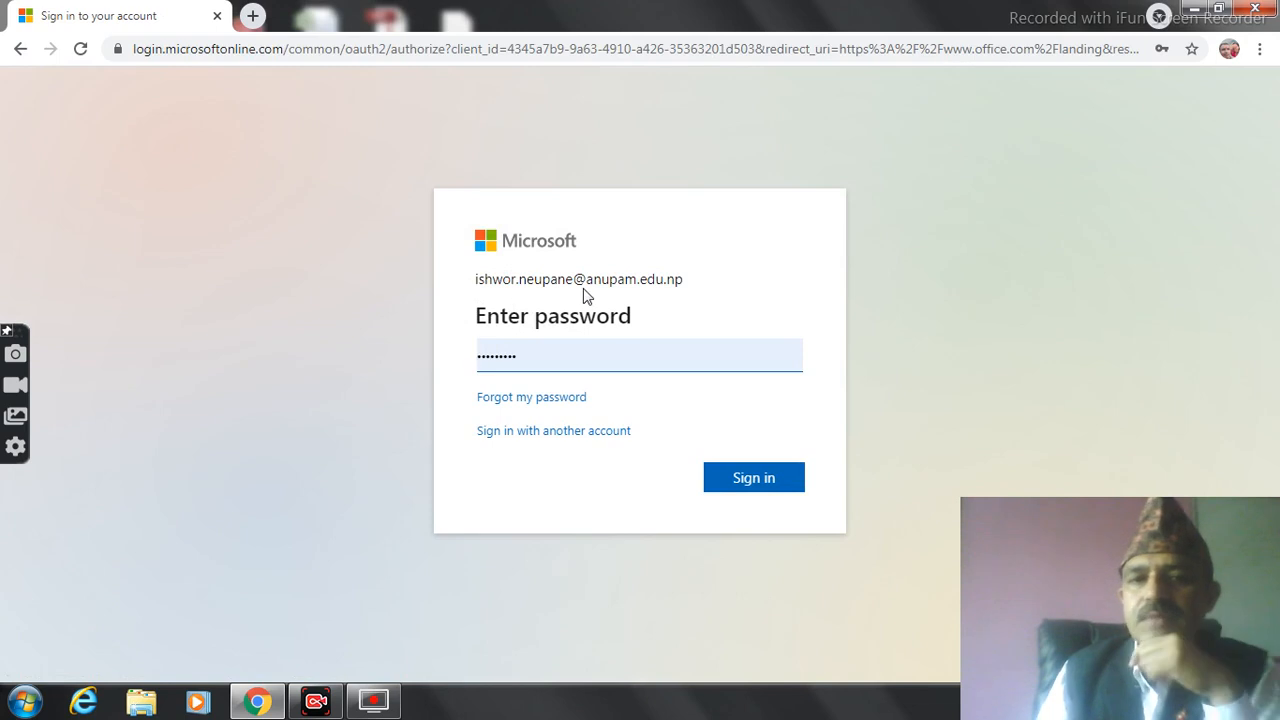
- Replace the prefilled entry with the account password, sign in to Office 365 and choose to stay signed in
left_click(551, 360)
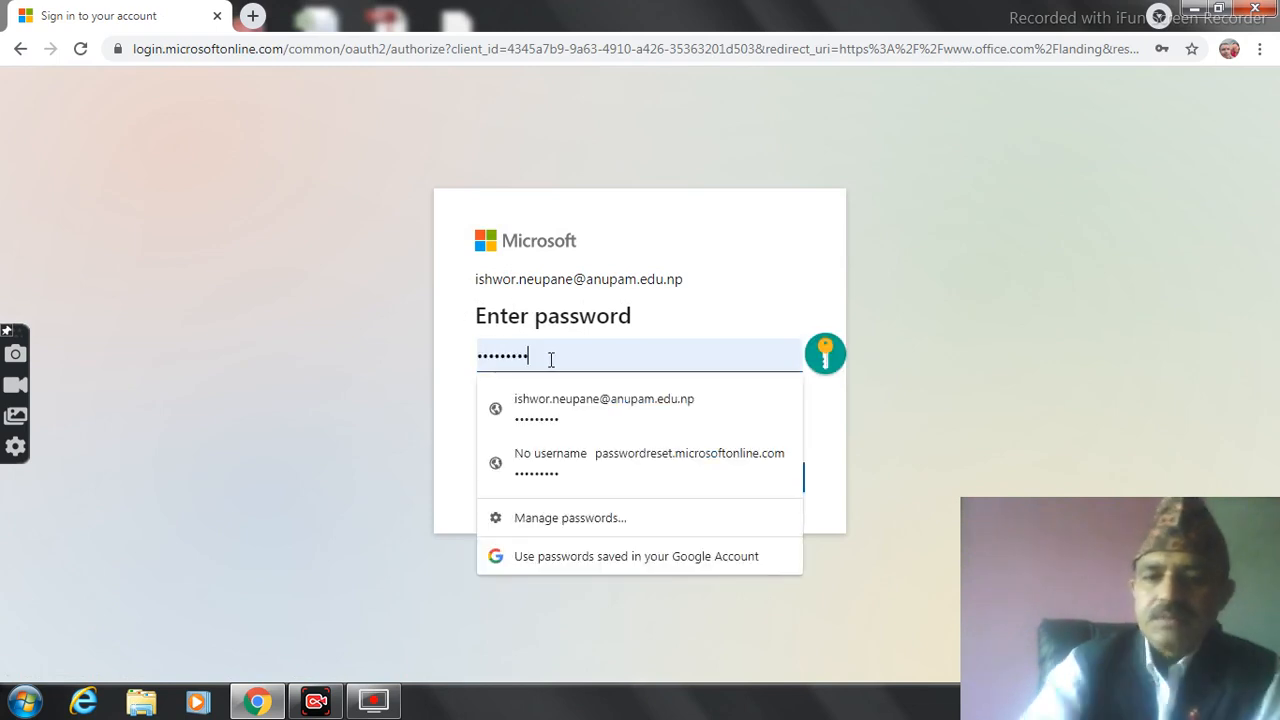
key("BackSpace")
key("BackSpace")
key("BackSpace")
key("BackSpace")
key("BackSpace")
key("BackSpace")
key("BackSpace")
key("BackSpace")
key("BackSpace")
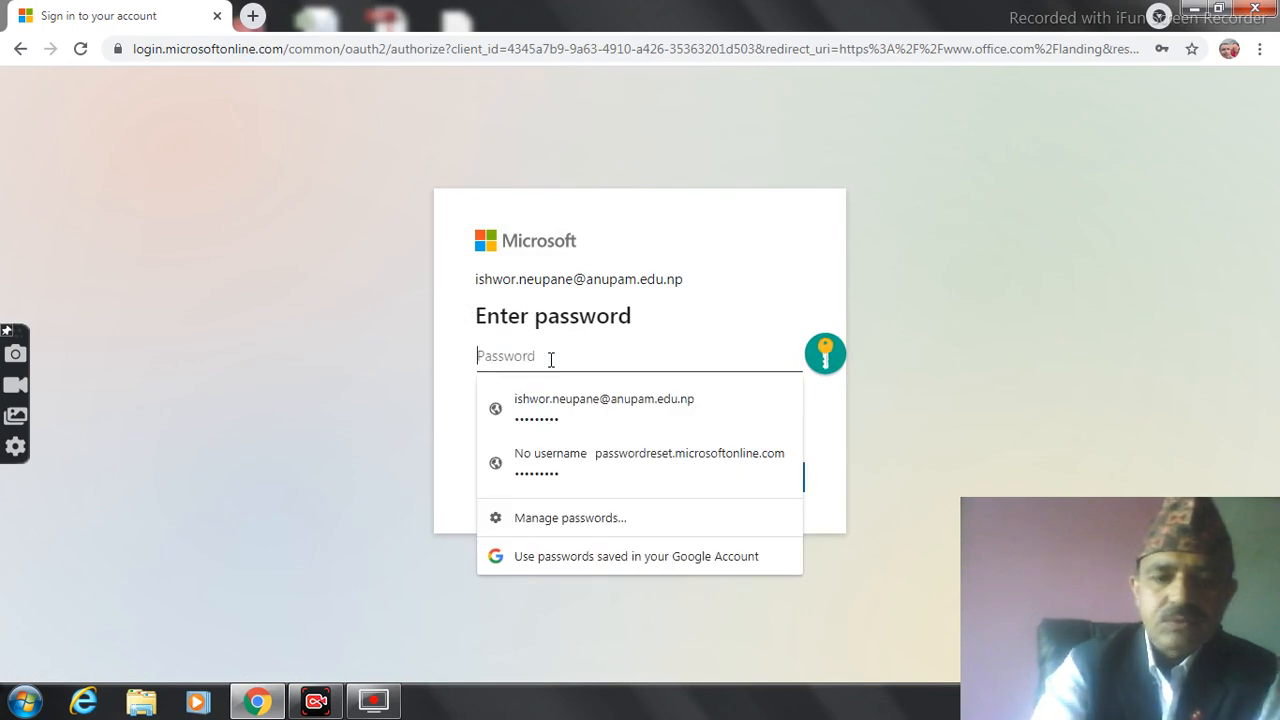
type("•••••")
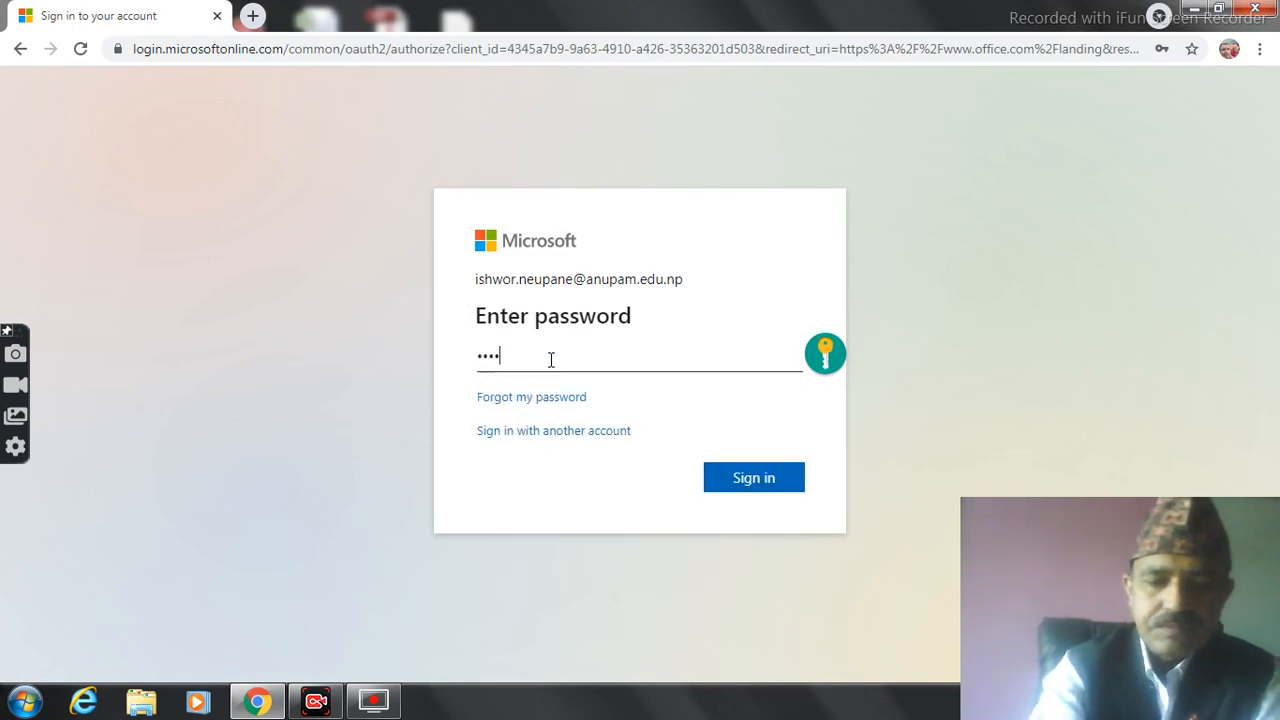
type("•••")
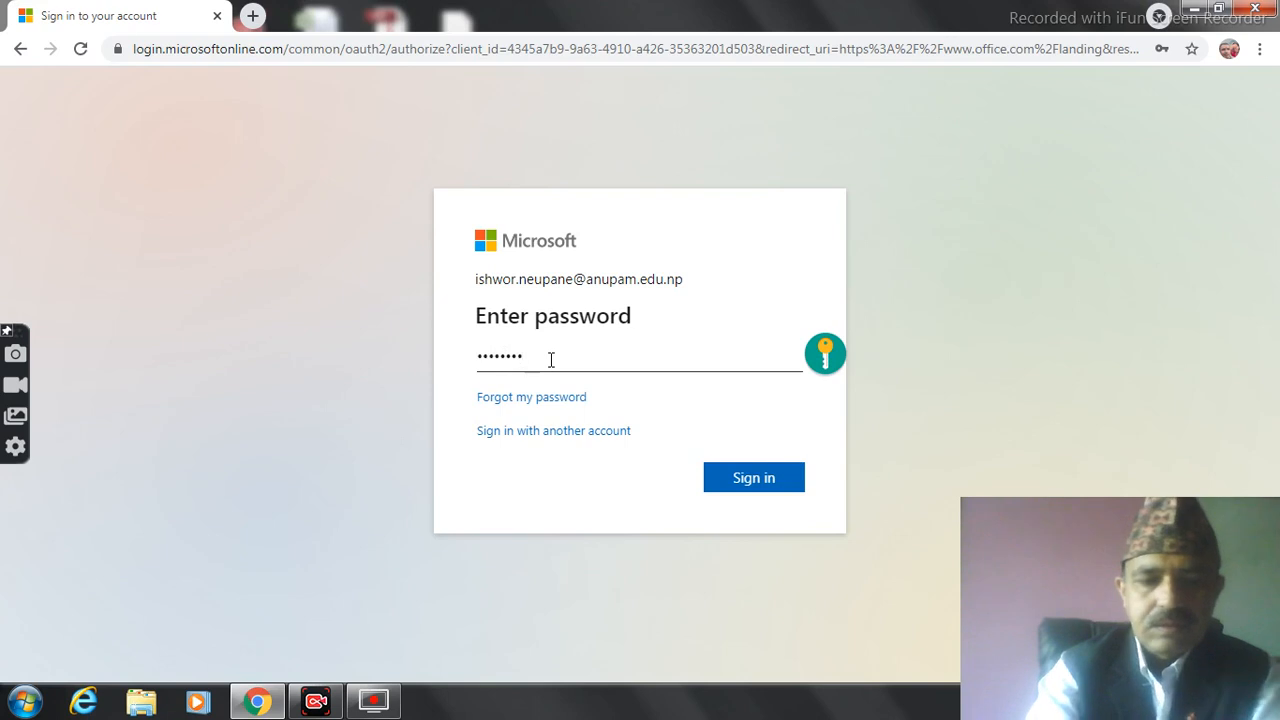
type("•")
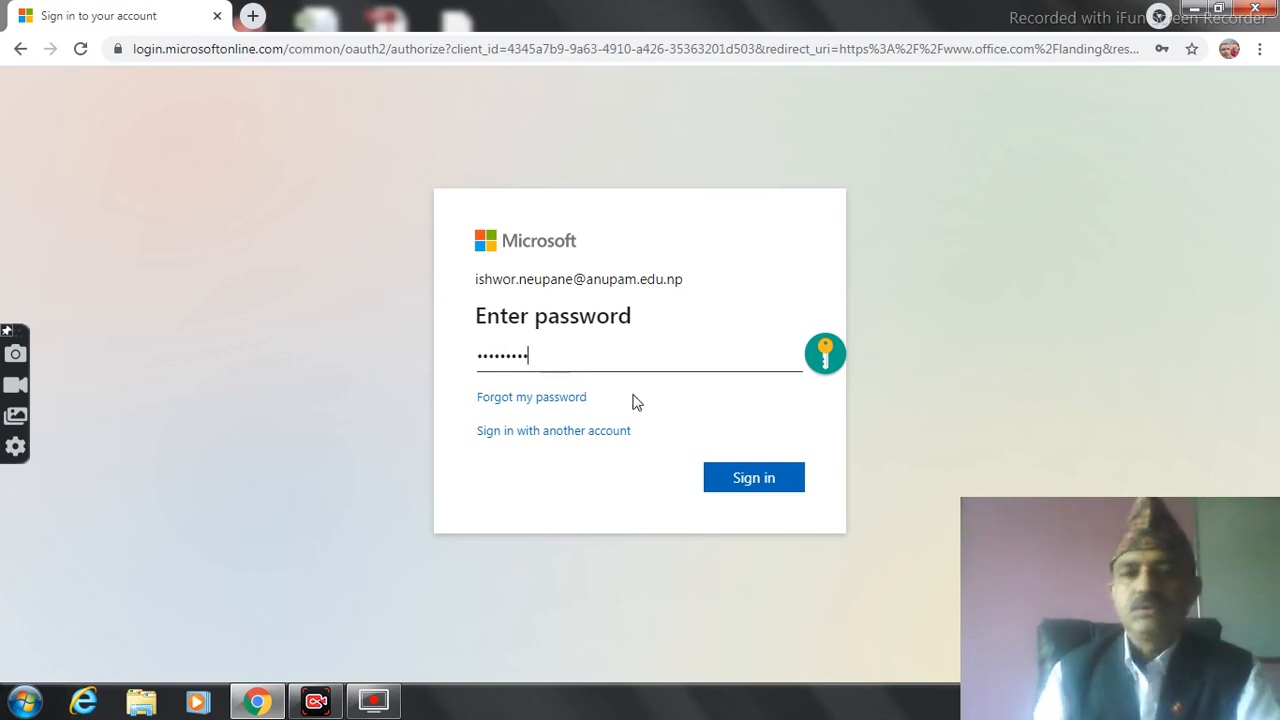
left_click(762, 487)
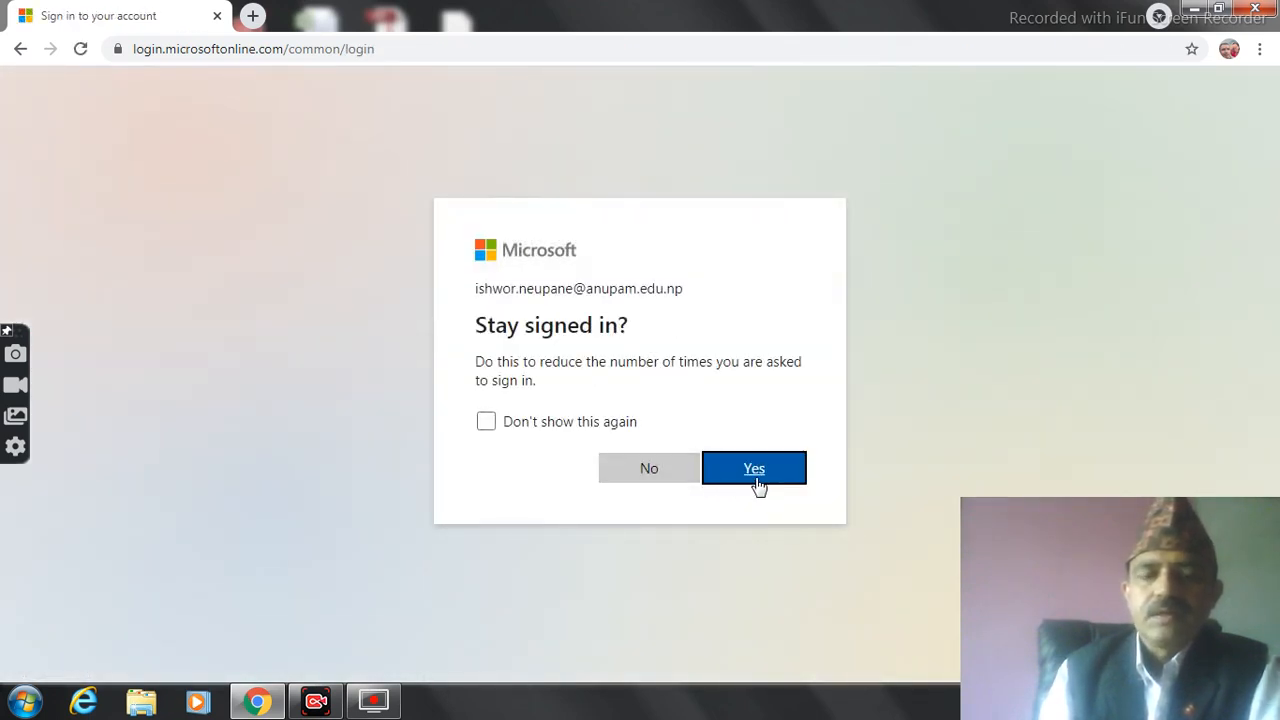
left_click(756, 470)
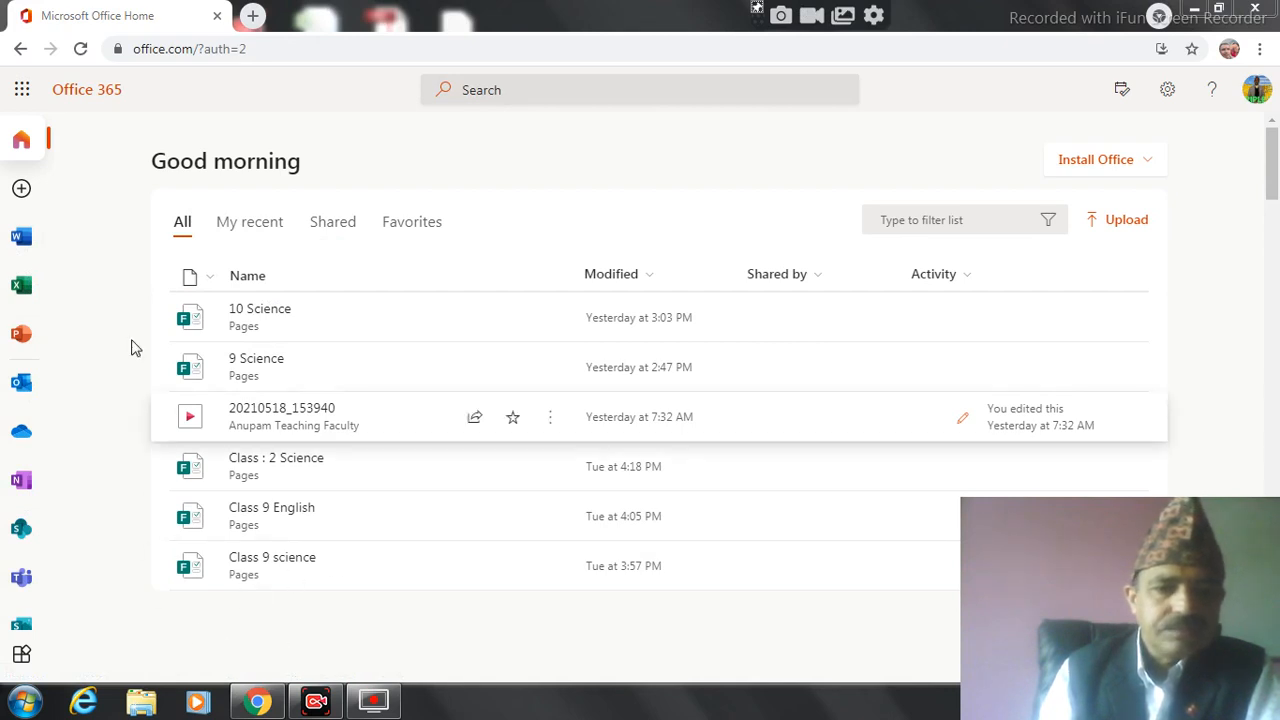
- Open Microsoft Forms from the Office 365 apps and remove the 9 Science and 10 Science forms from the recent list
left_click(21, 92)
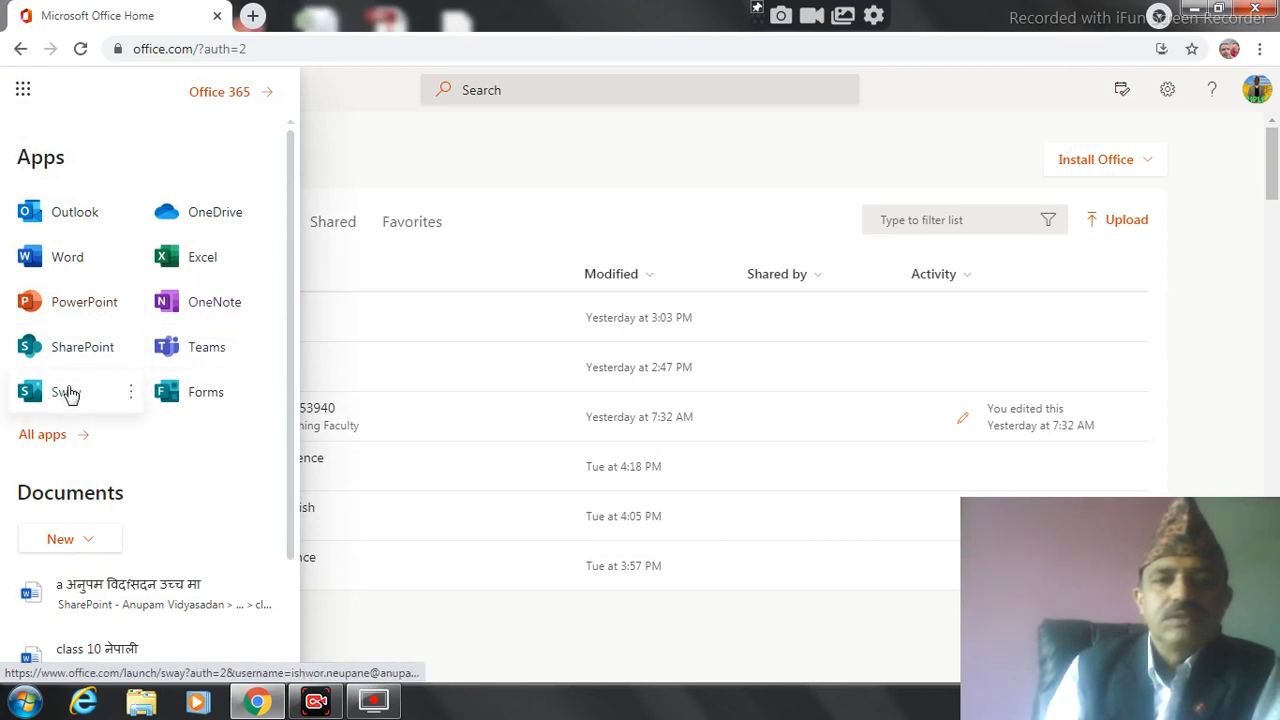
left_click(195, 400)
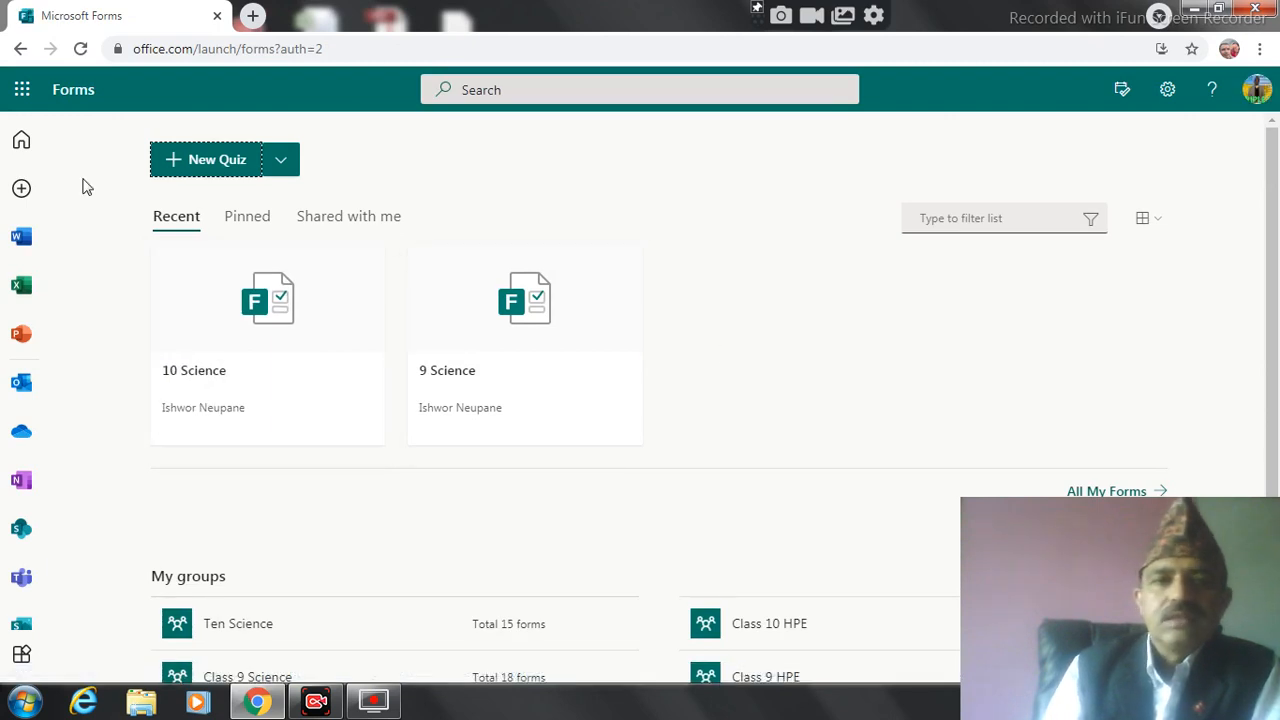
left_click(366, 405)
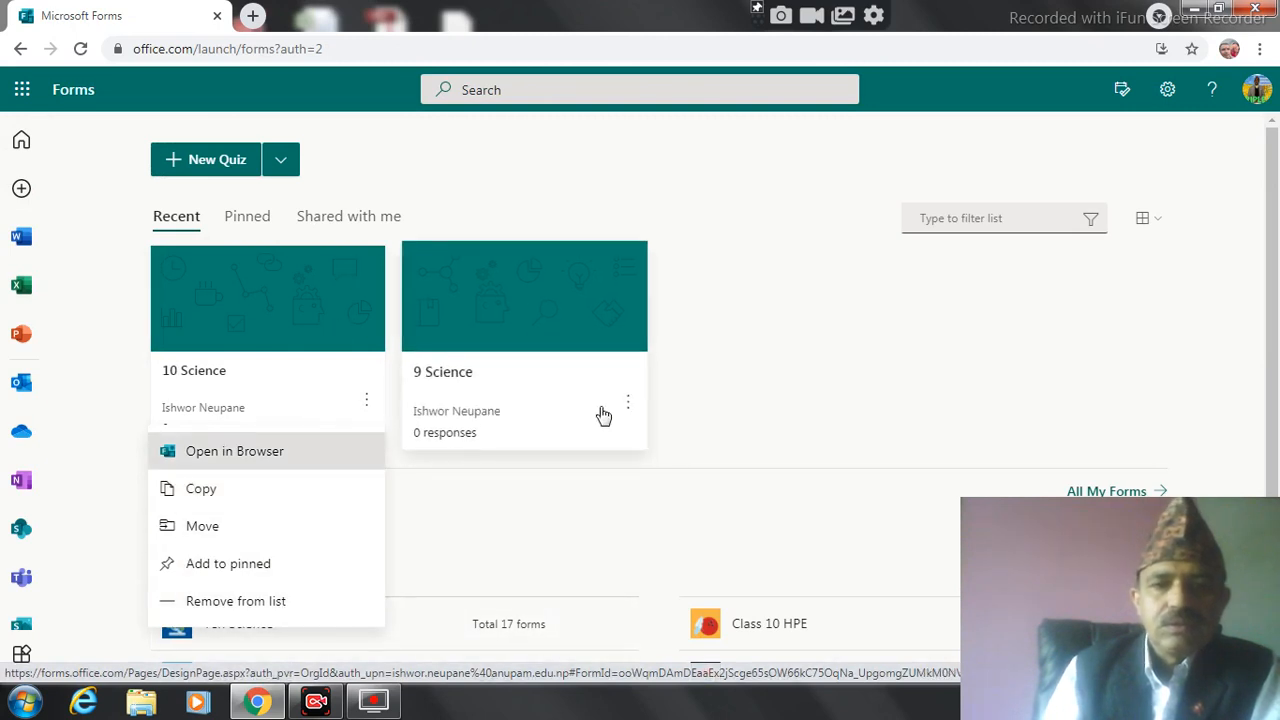
left_click(628, 410)
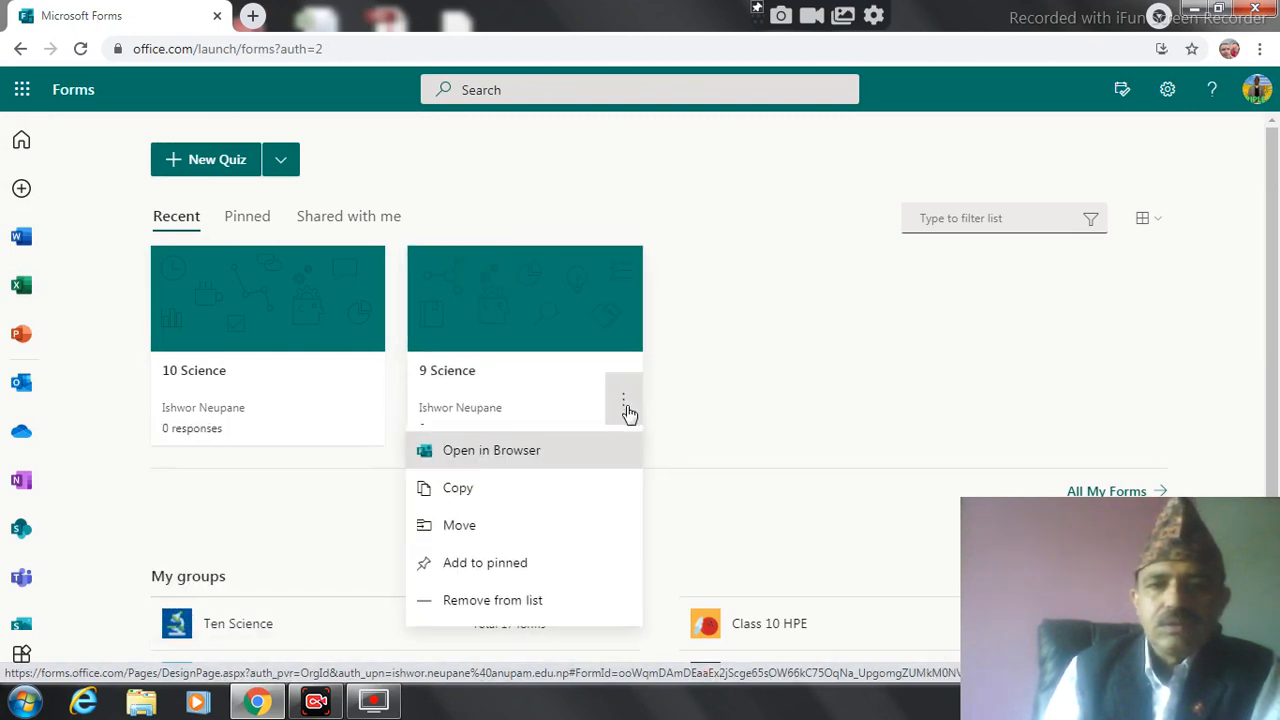
left_click(560, 609)
left_click(368, 405)
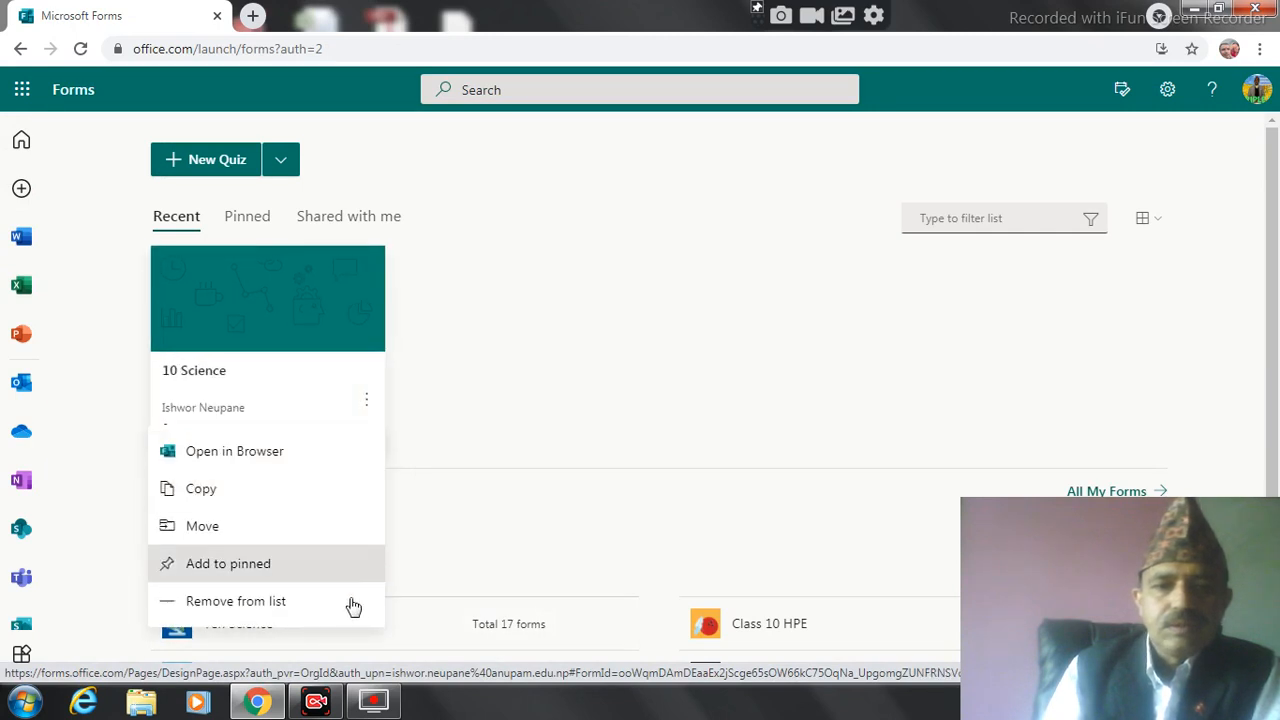
left_click(329, 603)
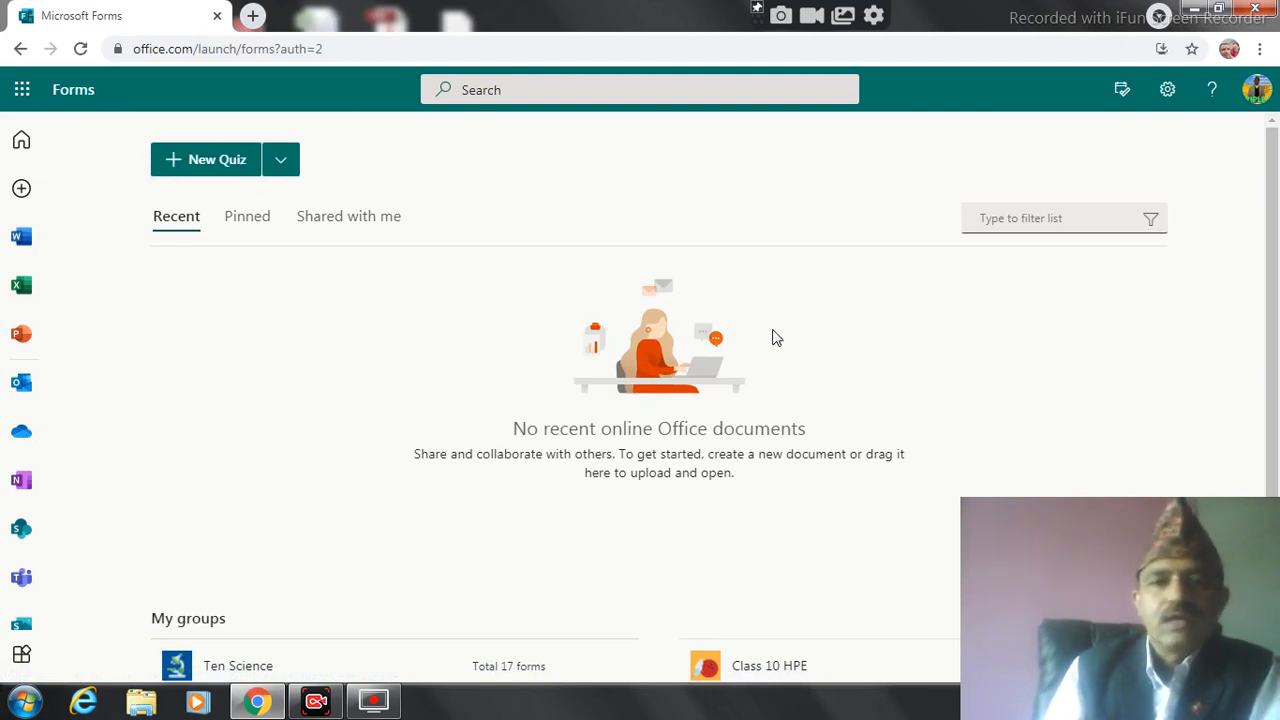
- Create a new quiz and title it "Class 9 Science"
left_click(209, 171)
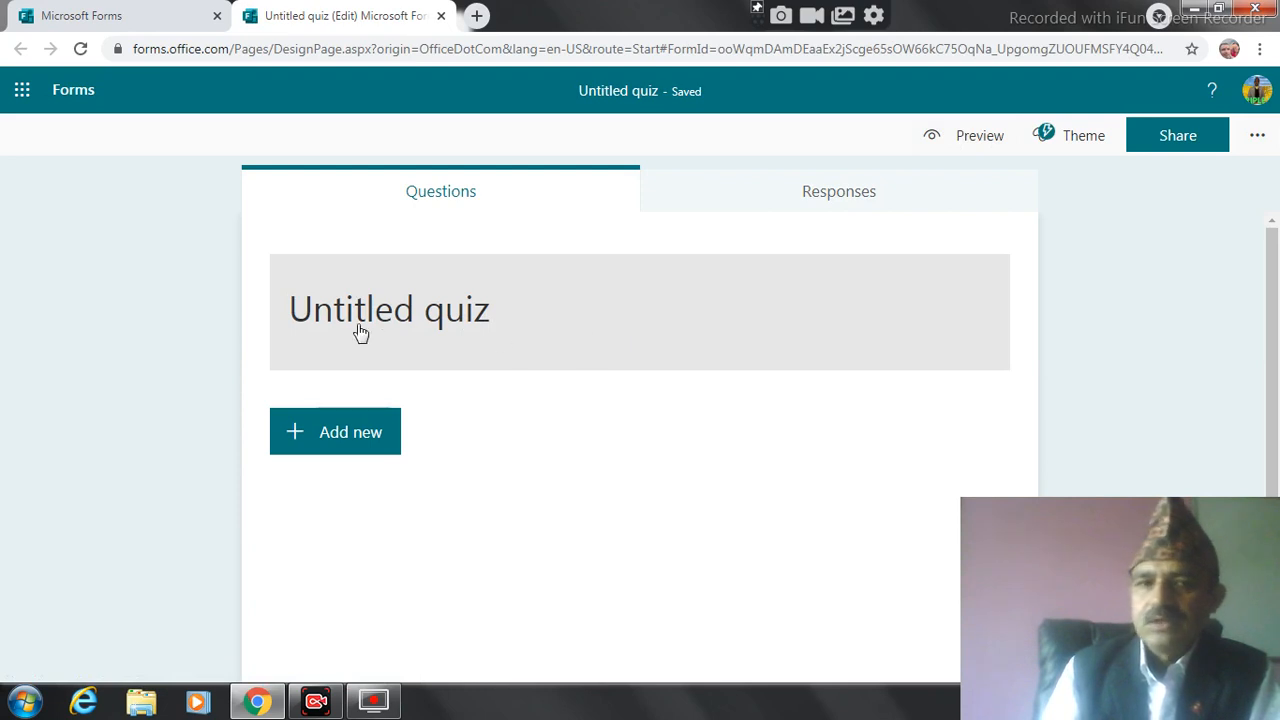
left_click(496, 319)
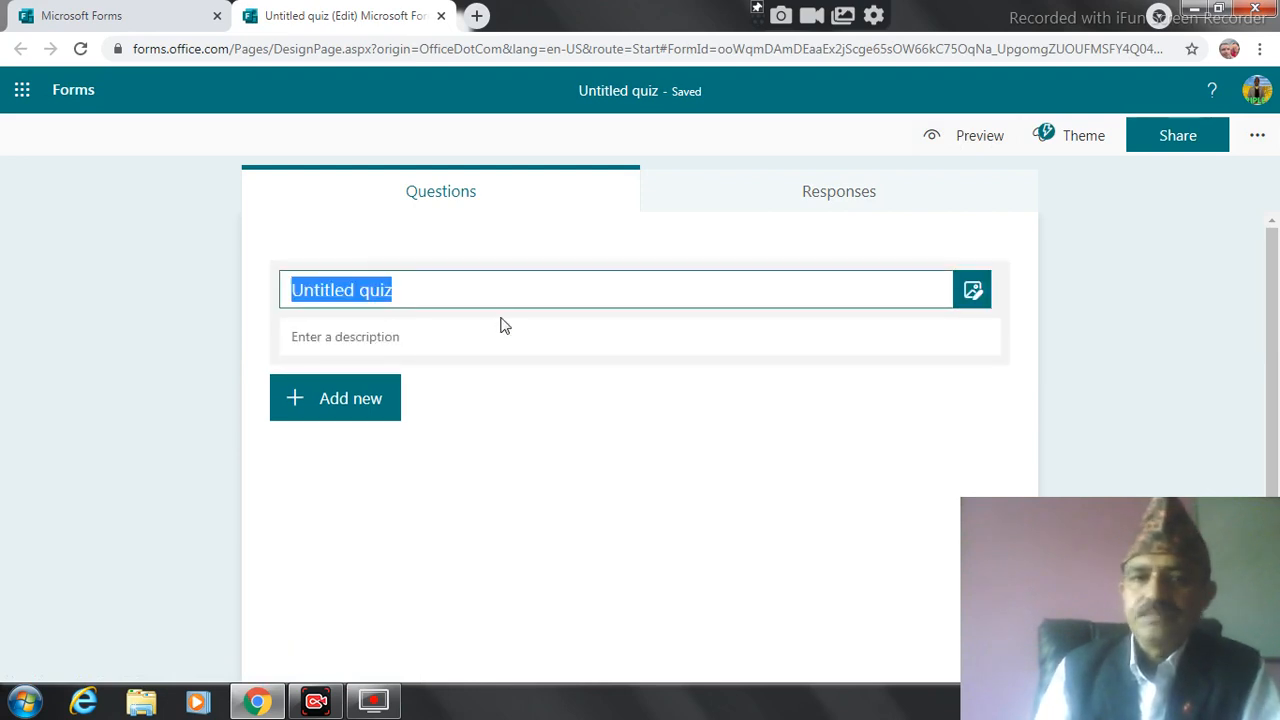
type("C")
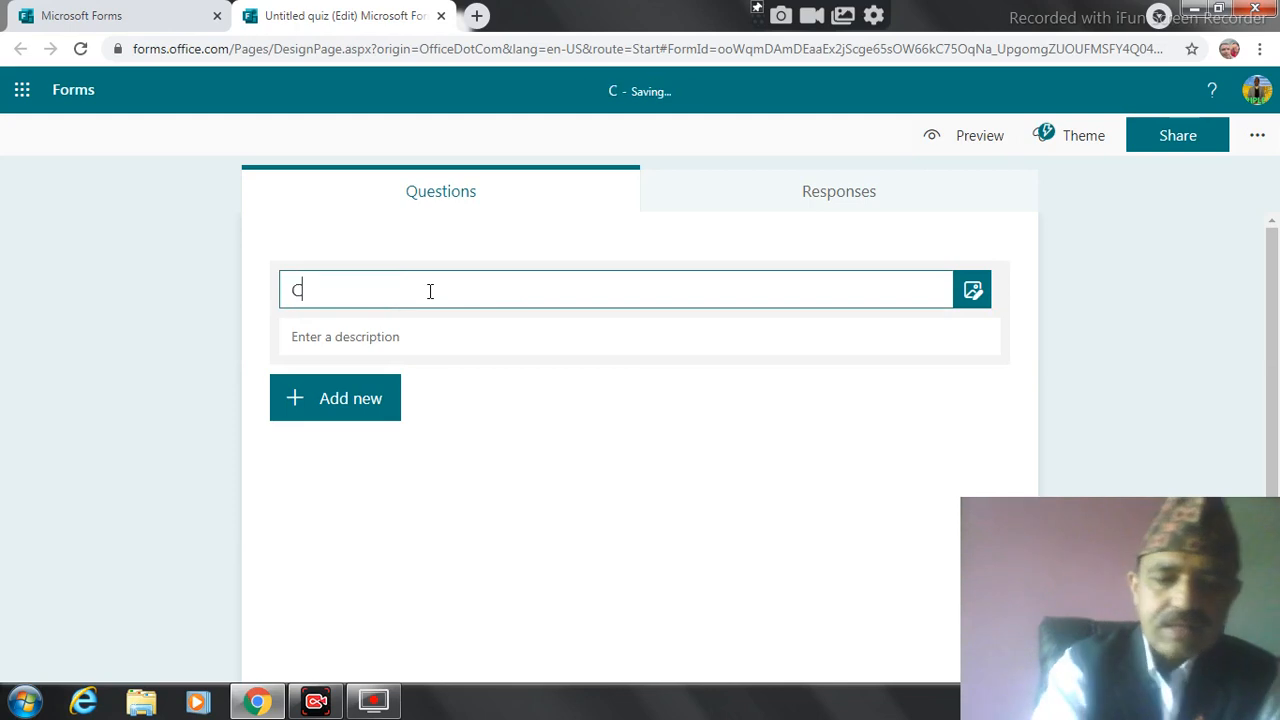
type("lass")
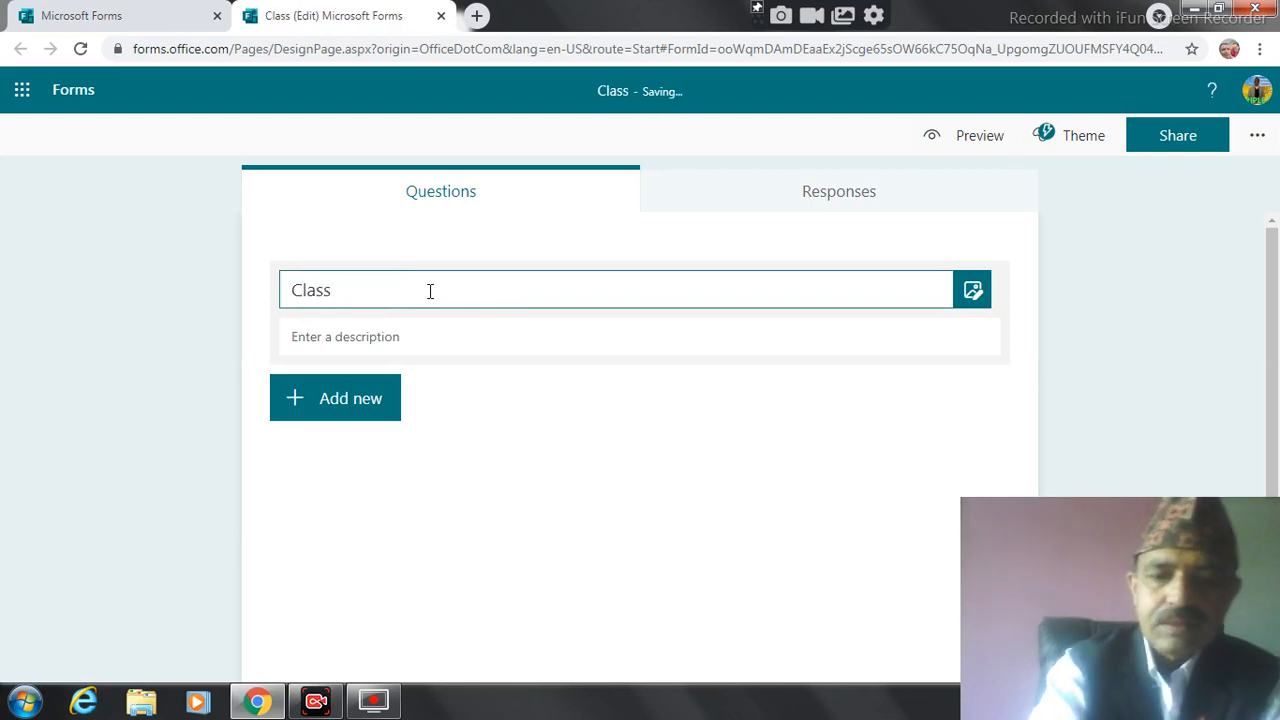
type(" 9    Sci")
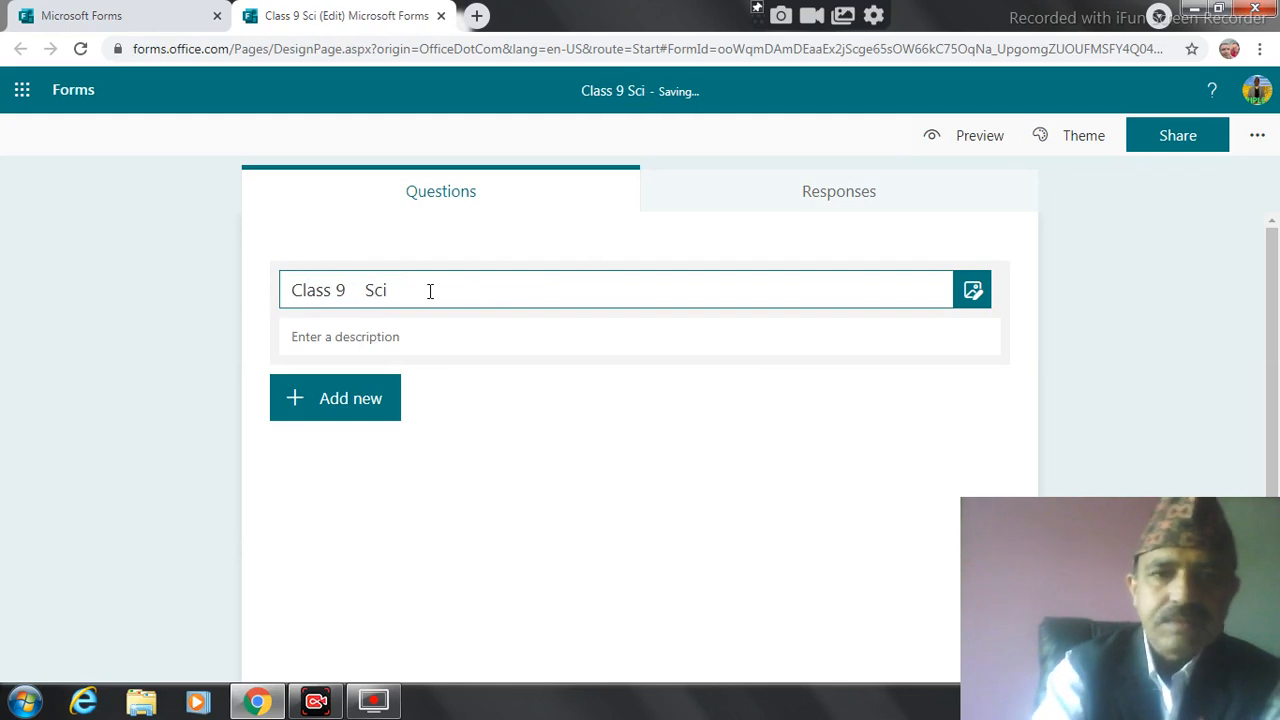
type("ence")
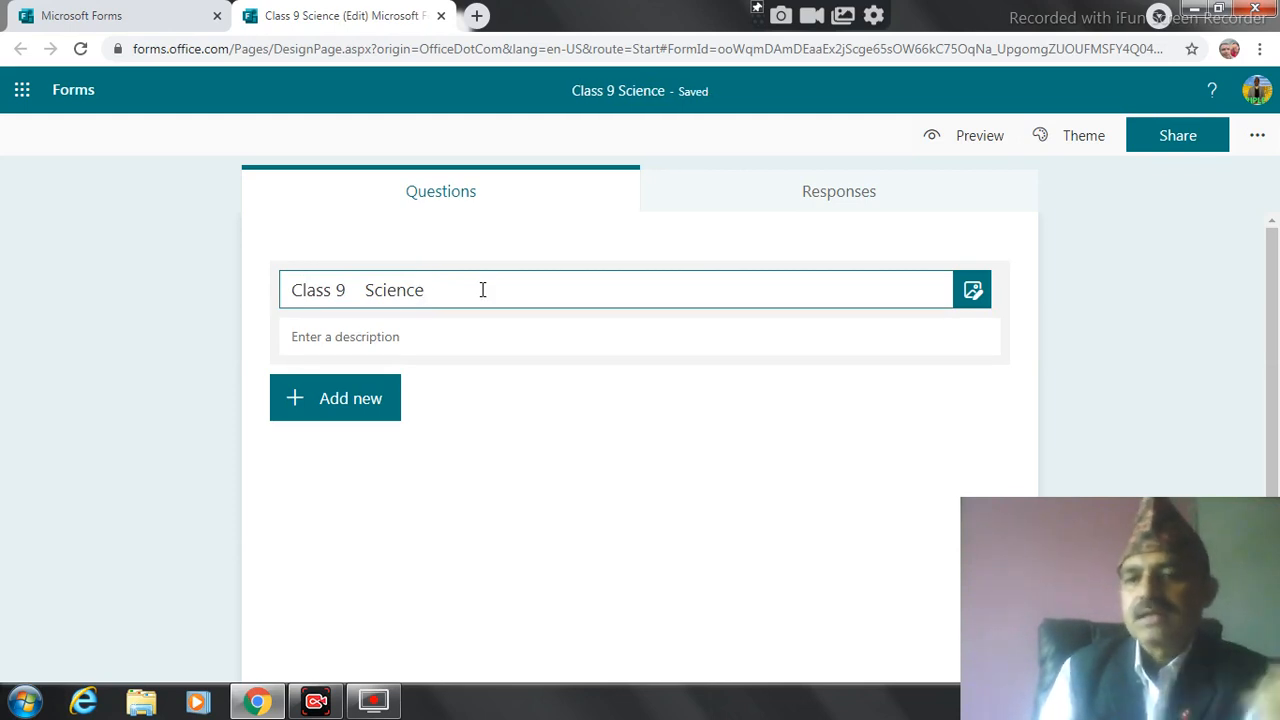
- Begin the quiz description with the school name "Anupam Vidya Sadan" and the school's address on a second line
left_click(395, 337)
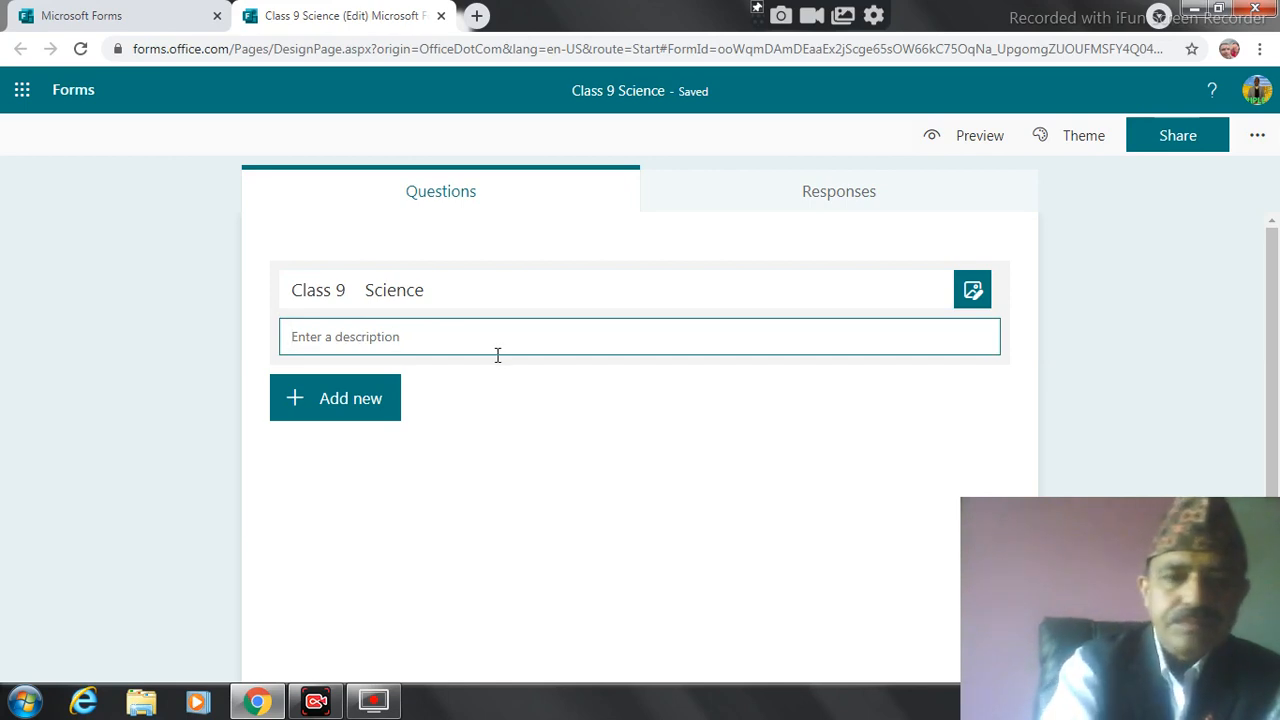
type("Anupam Vidya ")
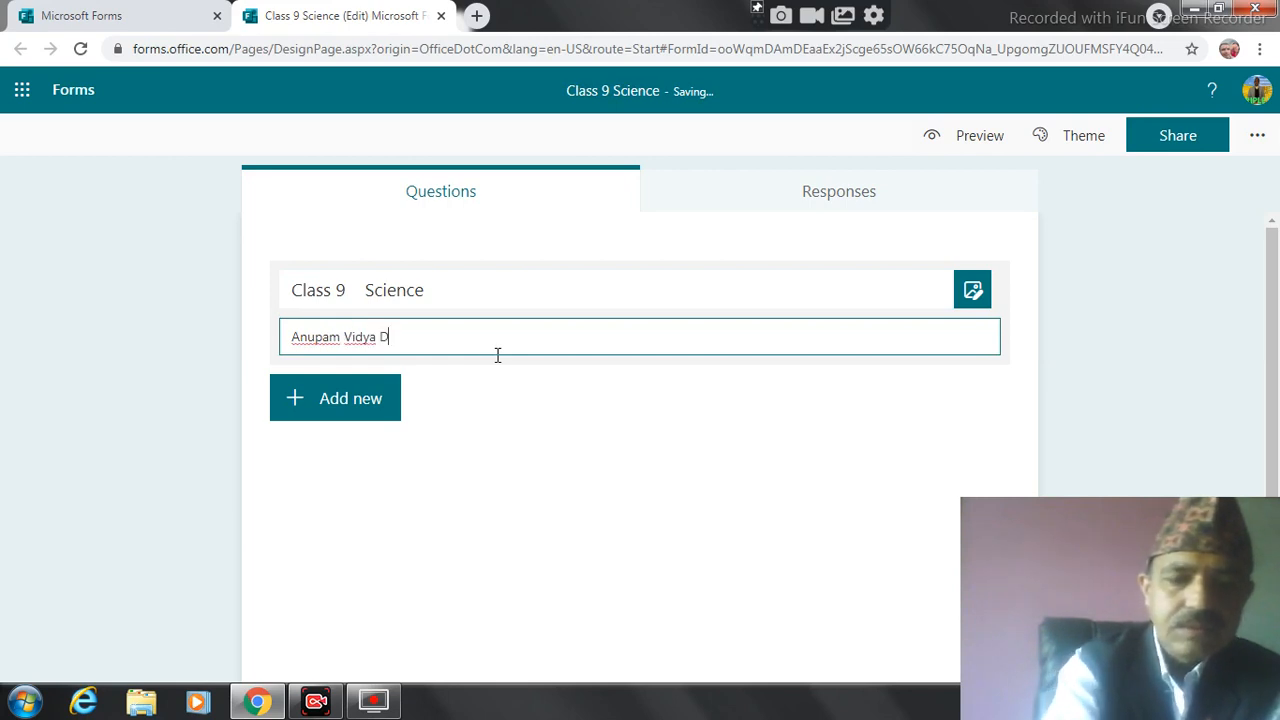
type("Sadan")
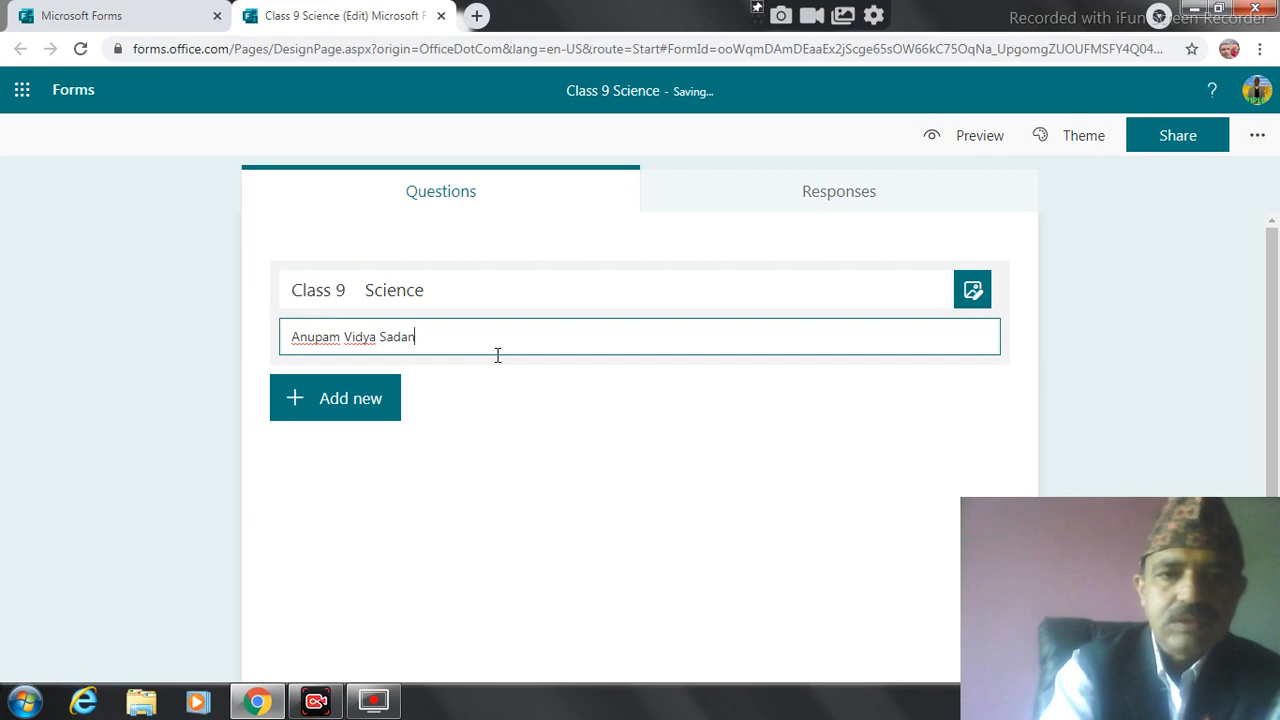
key("Return")
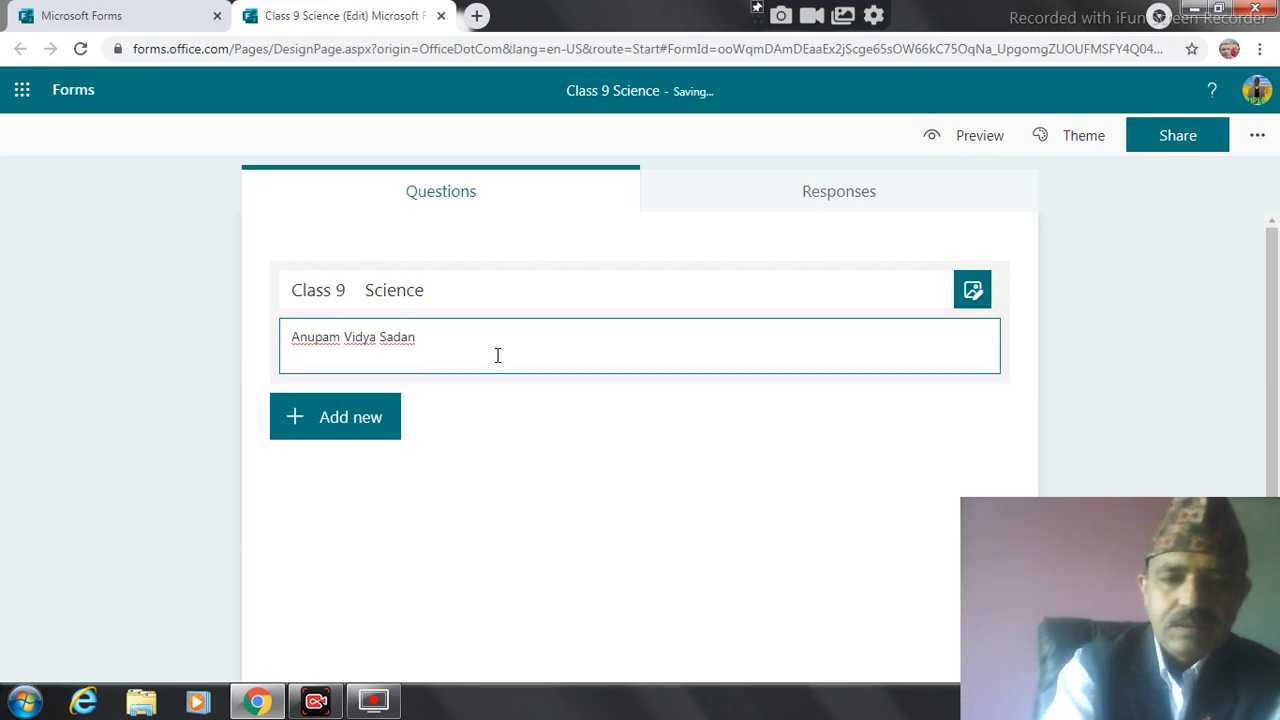
type("Lazimpat, Kat")
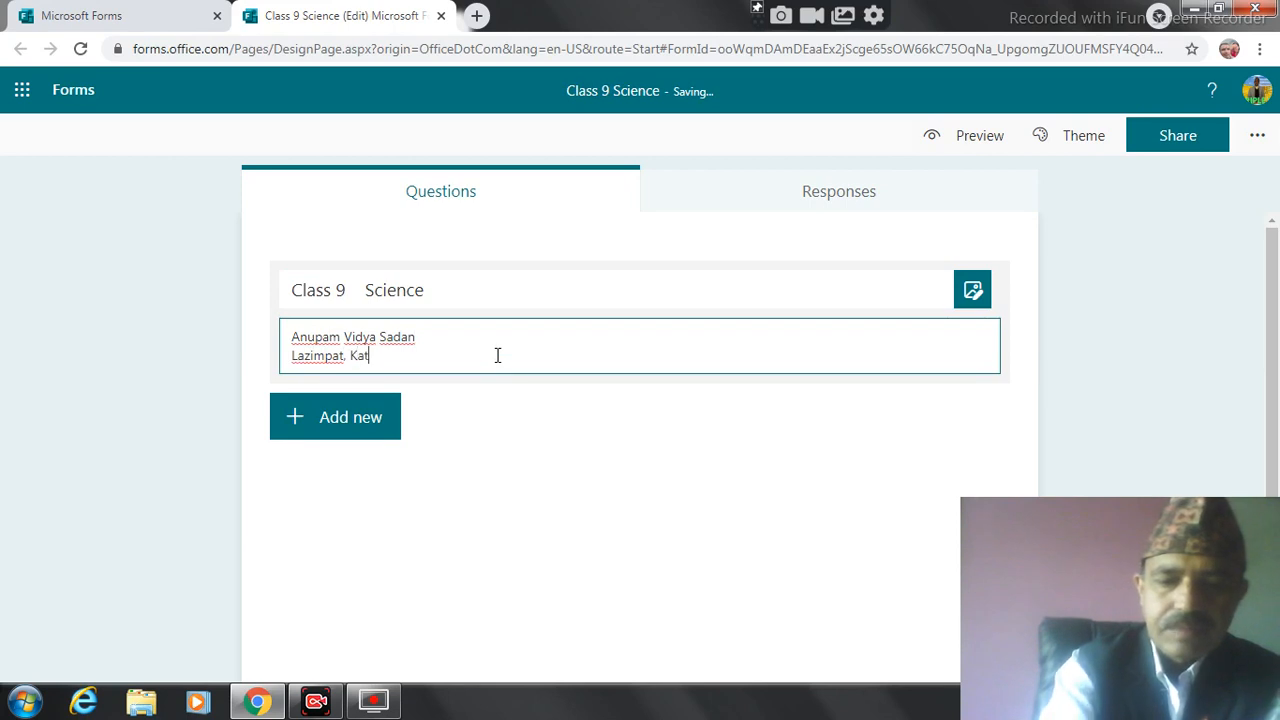
type("hmandu")
key("Return")
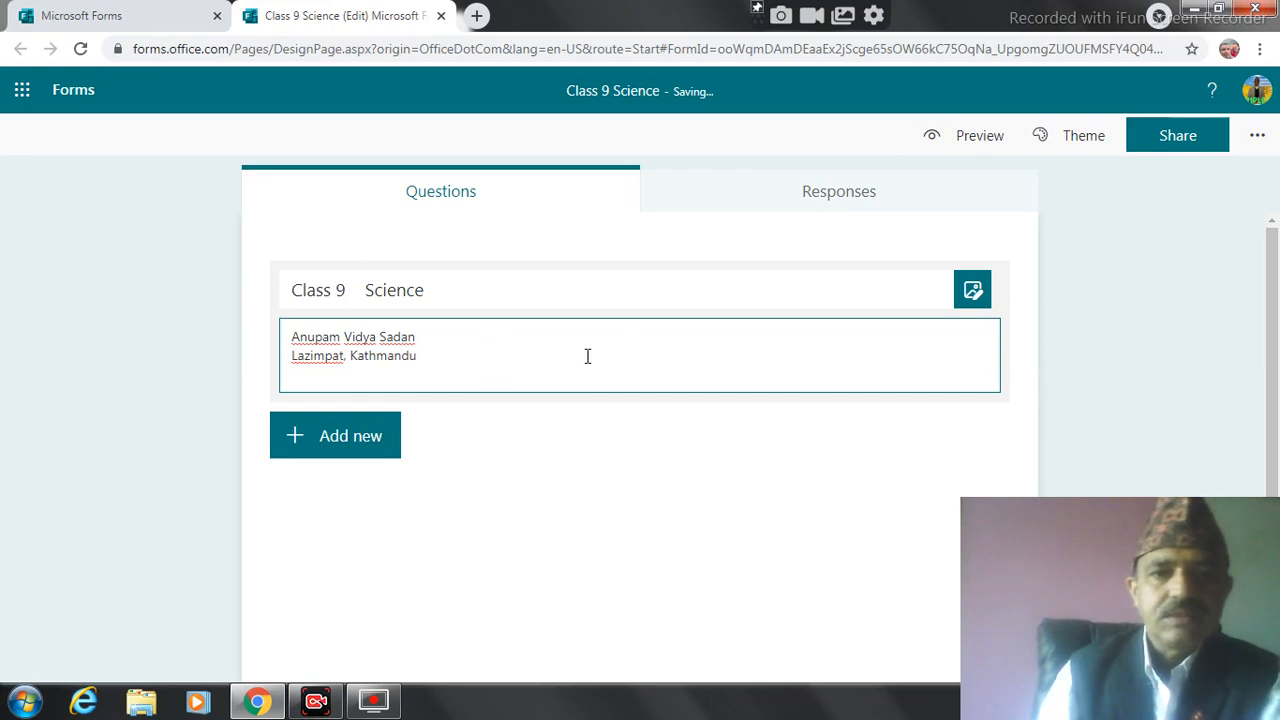
left_click_drag(293, 333, 423, 354)
left_click(466, 360)
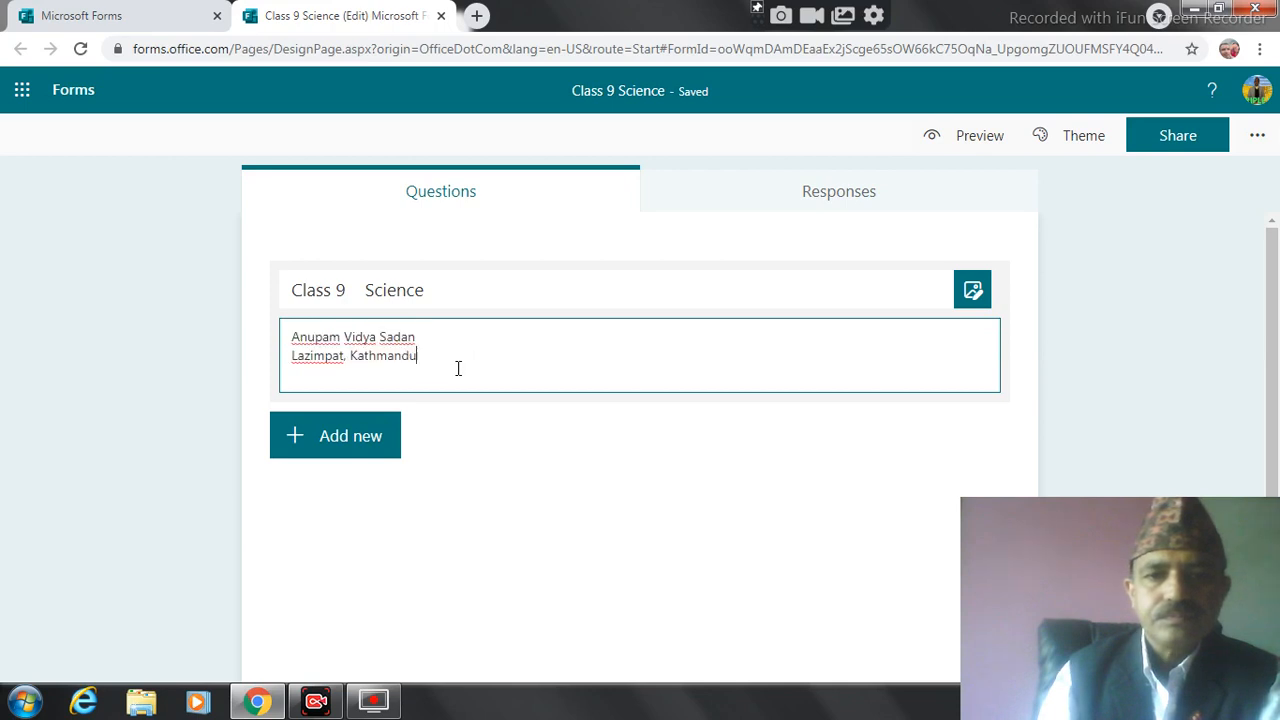
- Add the lines "Final Examination 2078" and "Class : 9" to the quiz description below the school's address
key("Return")
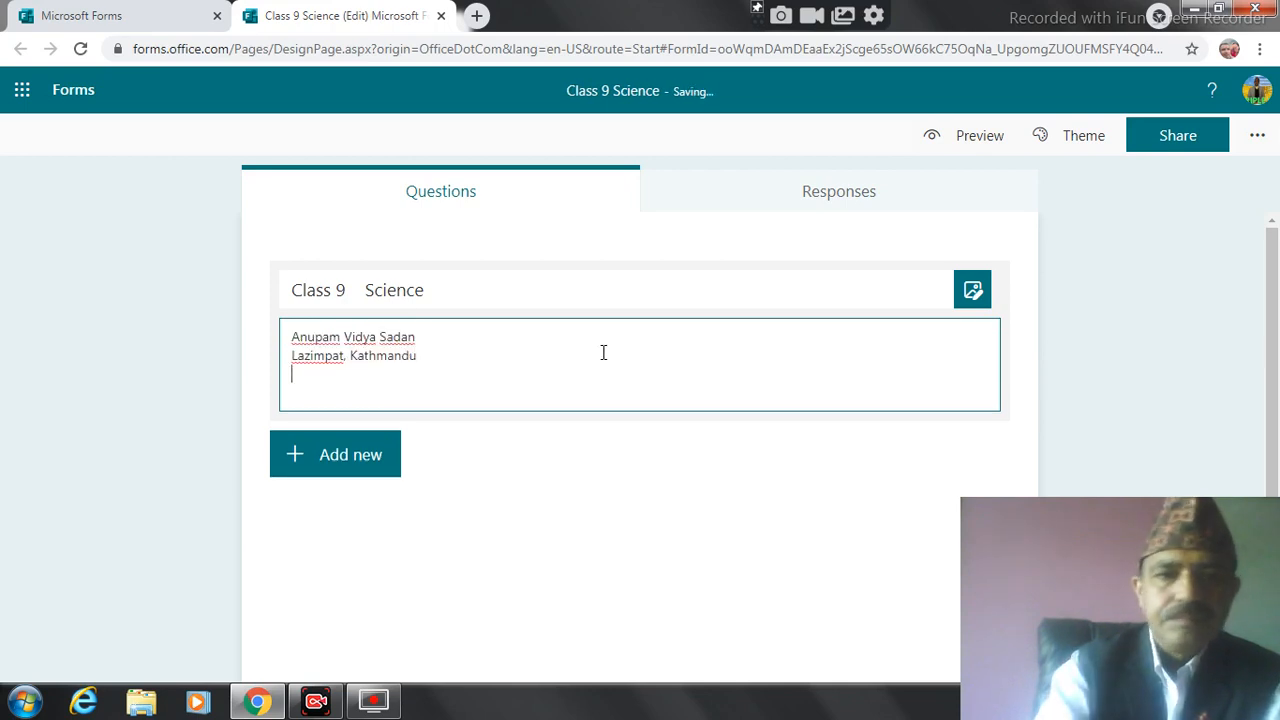
type("Final Exa")
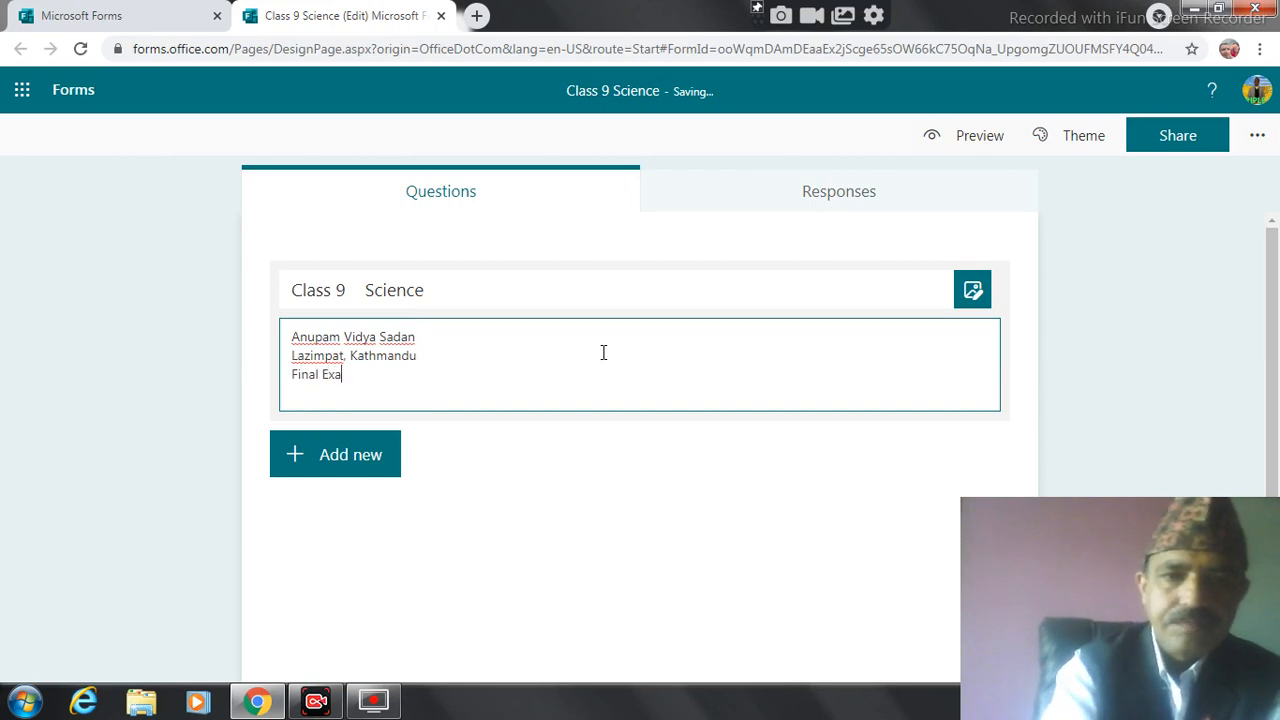
type("mination 207")
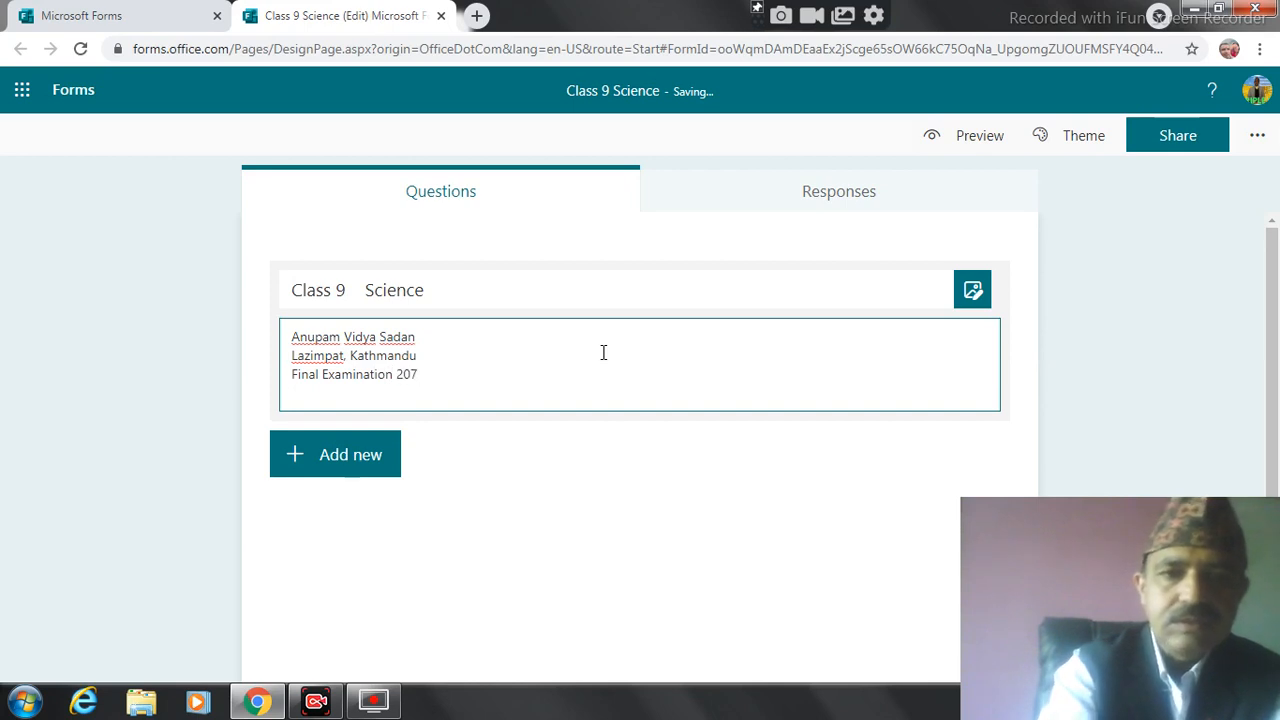
type("8")
key("Return")
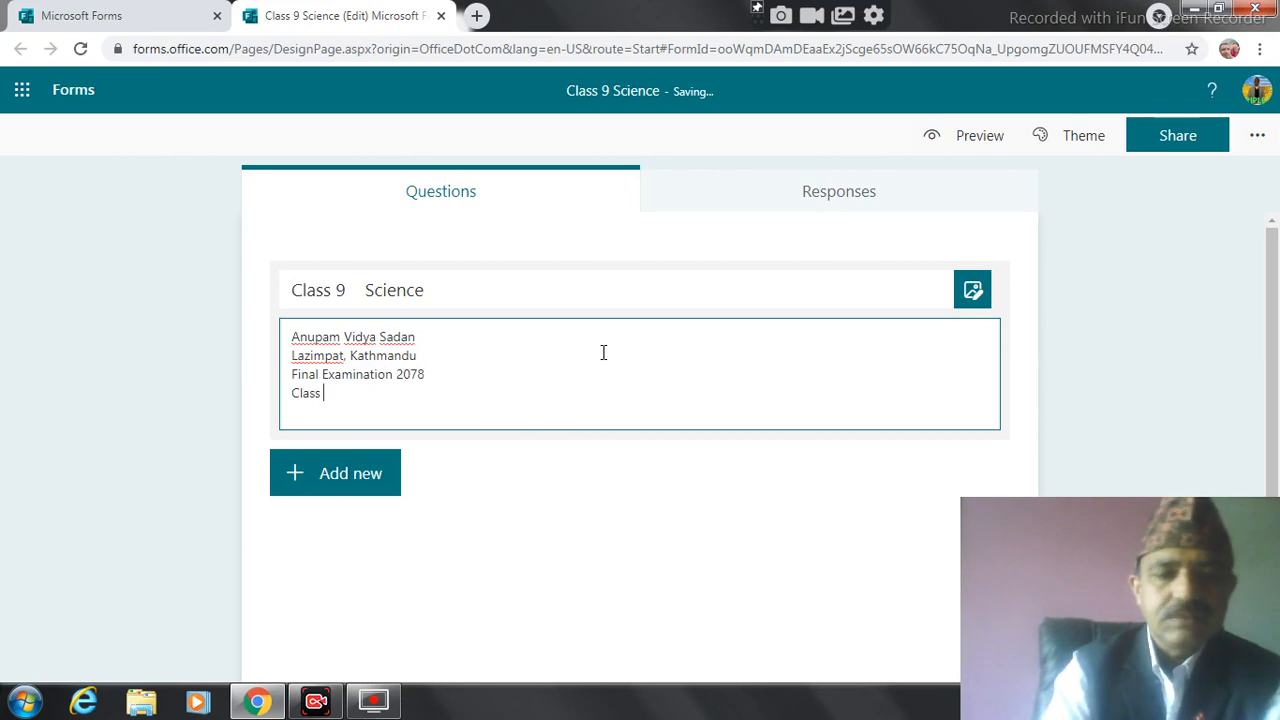
type(": 9")
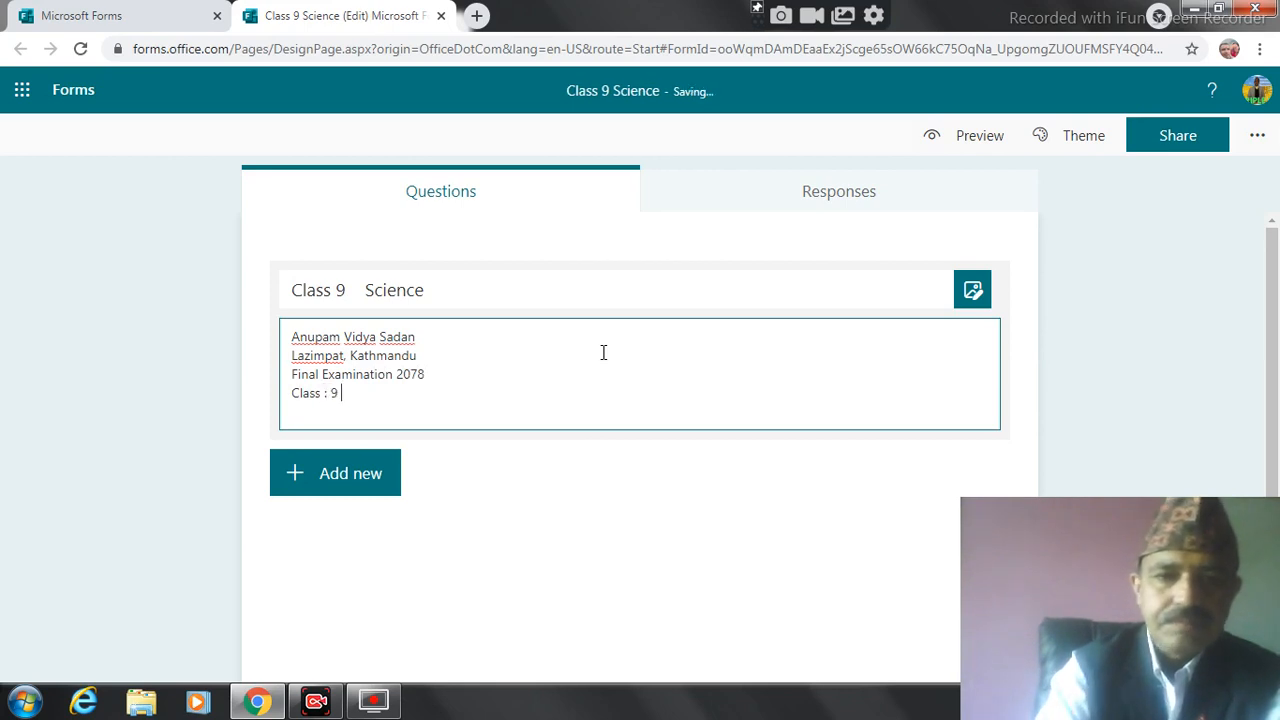
- Add the full marks entry "F.M. 50" on the class line of the description, spaced well after "Class : 9"
key("Tab")
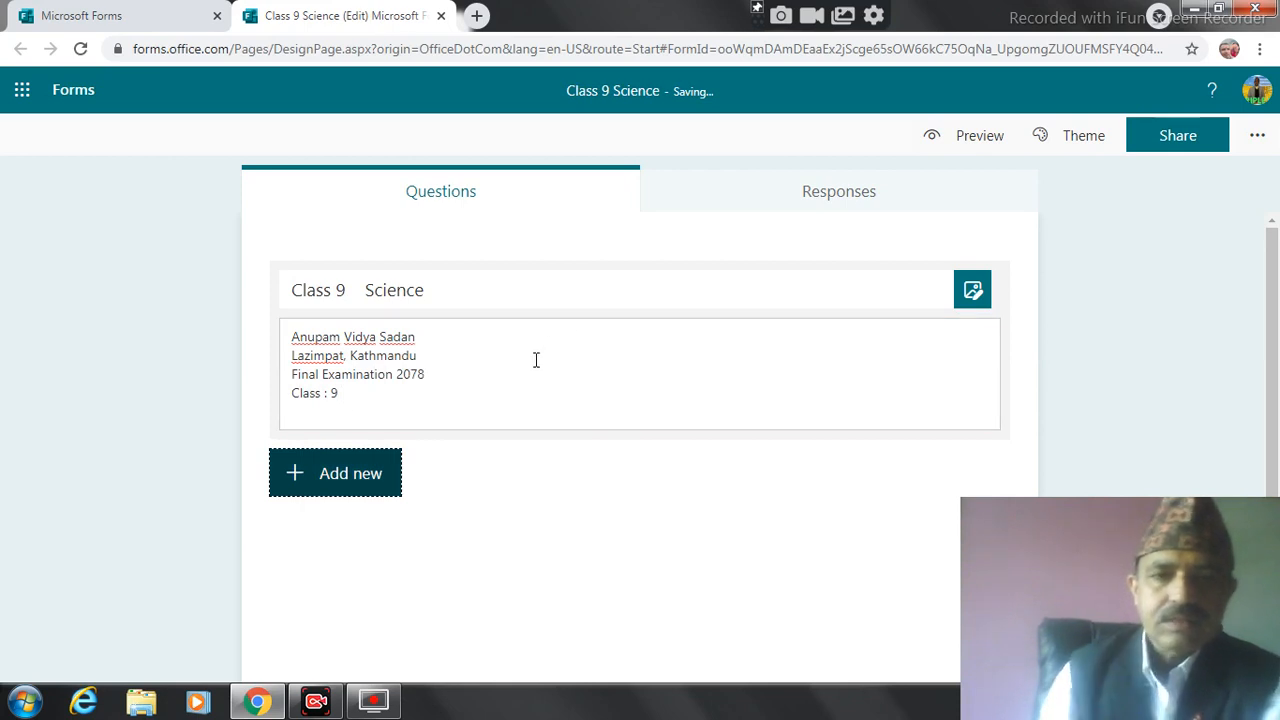
left_click(364, 397)
key("ctrl+a")
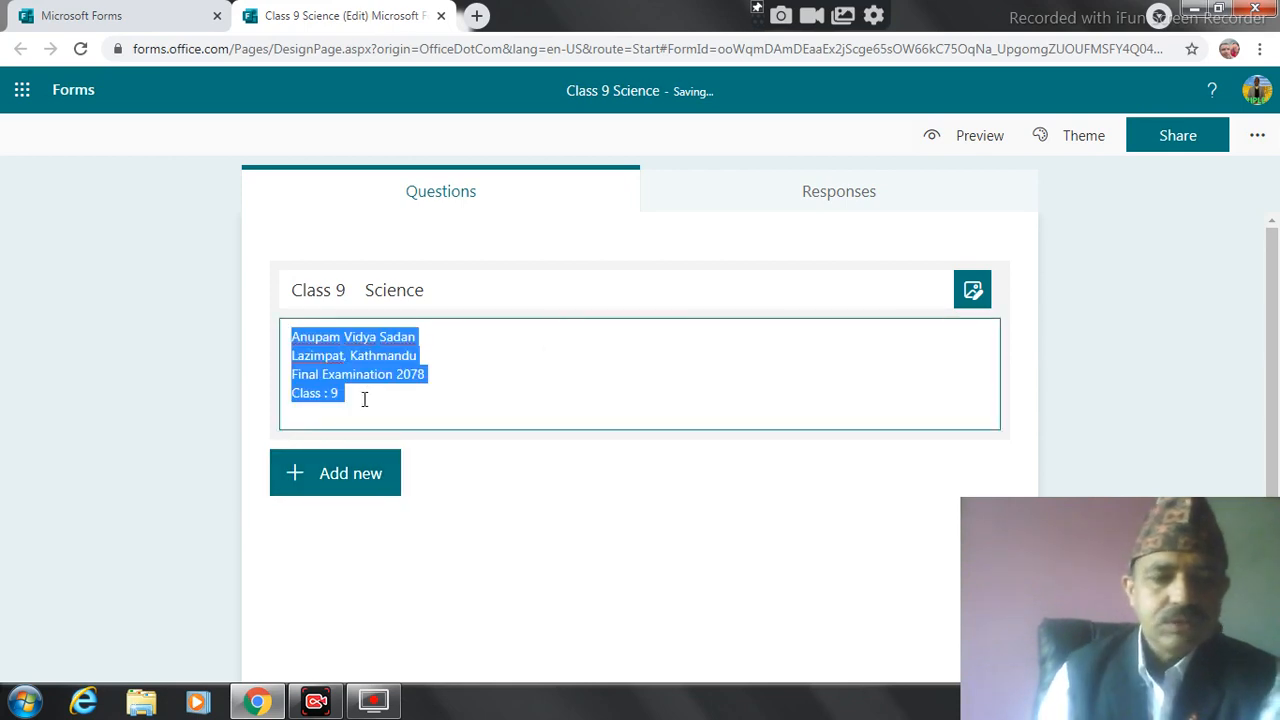
left_click(360, 402)
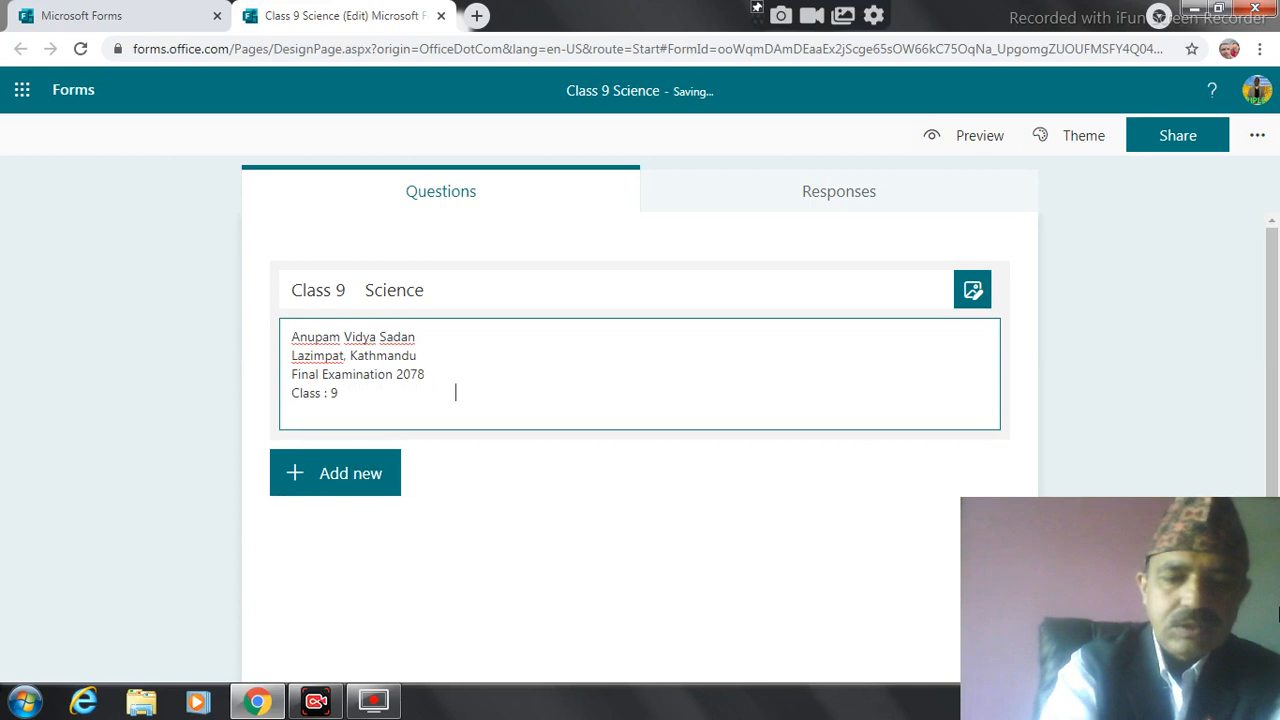
type("F.M. ")
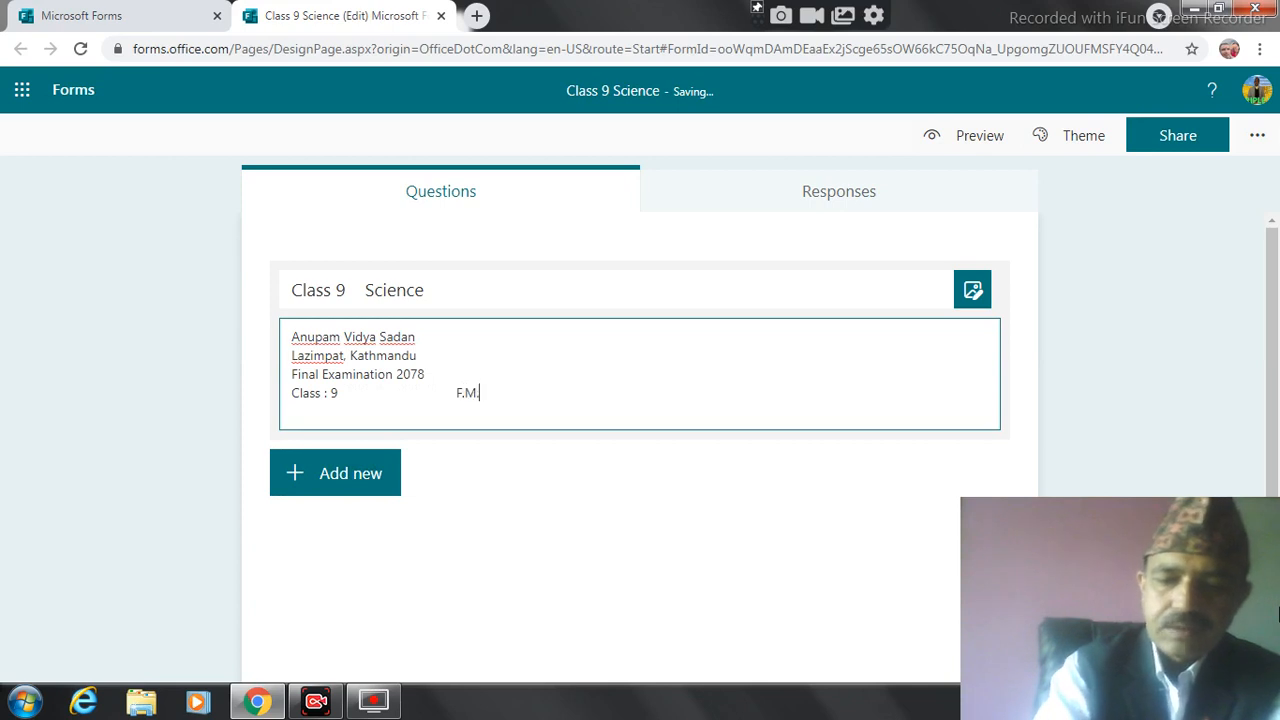
type("50")
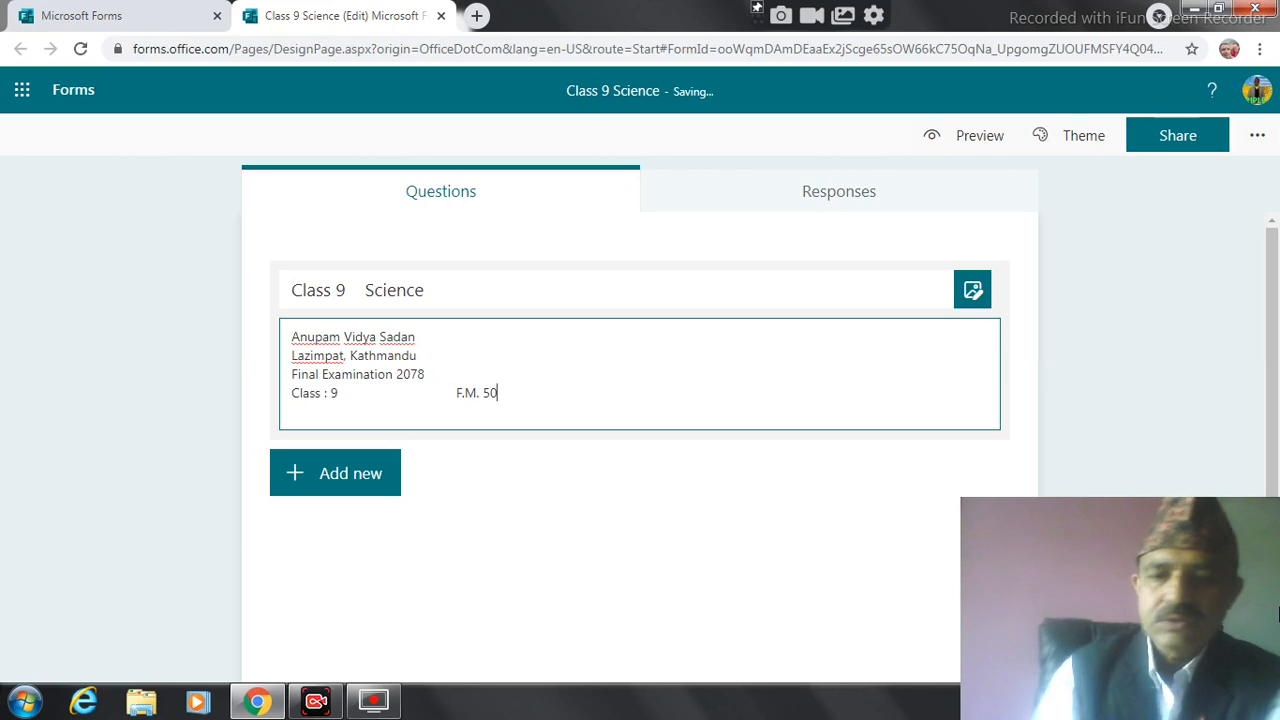
- Add a description line with "Subject : Science" and "P.M. 20" aligned under the full marks, followed by the line "Time : 1 Hrs"
key("Return")
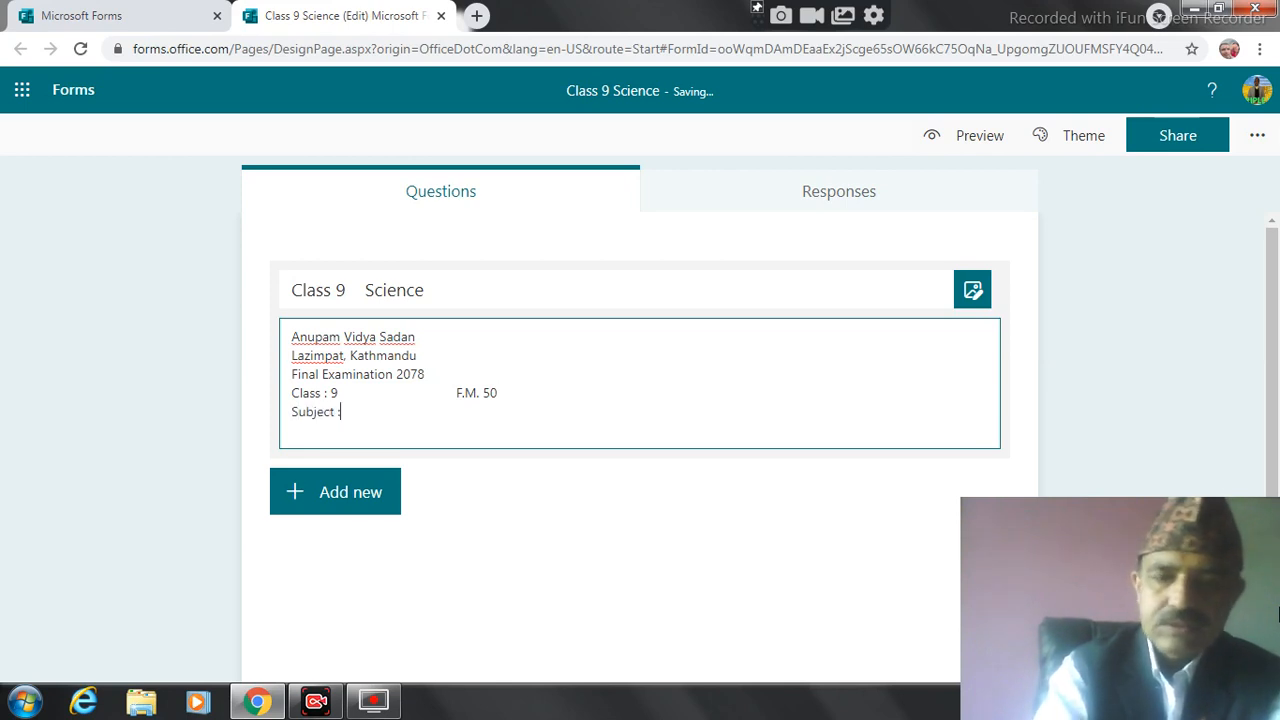
type("ence  P.M.  20")
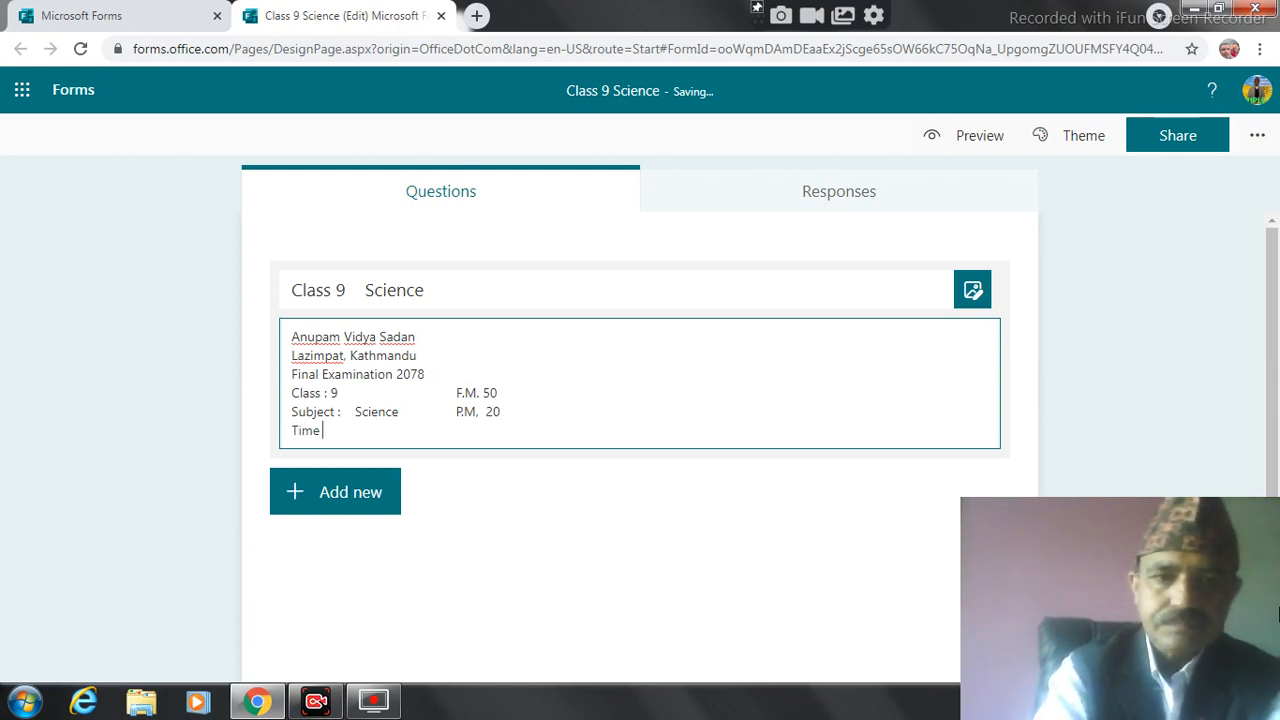
type(":  ")
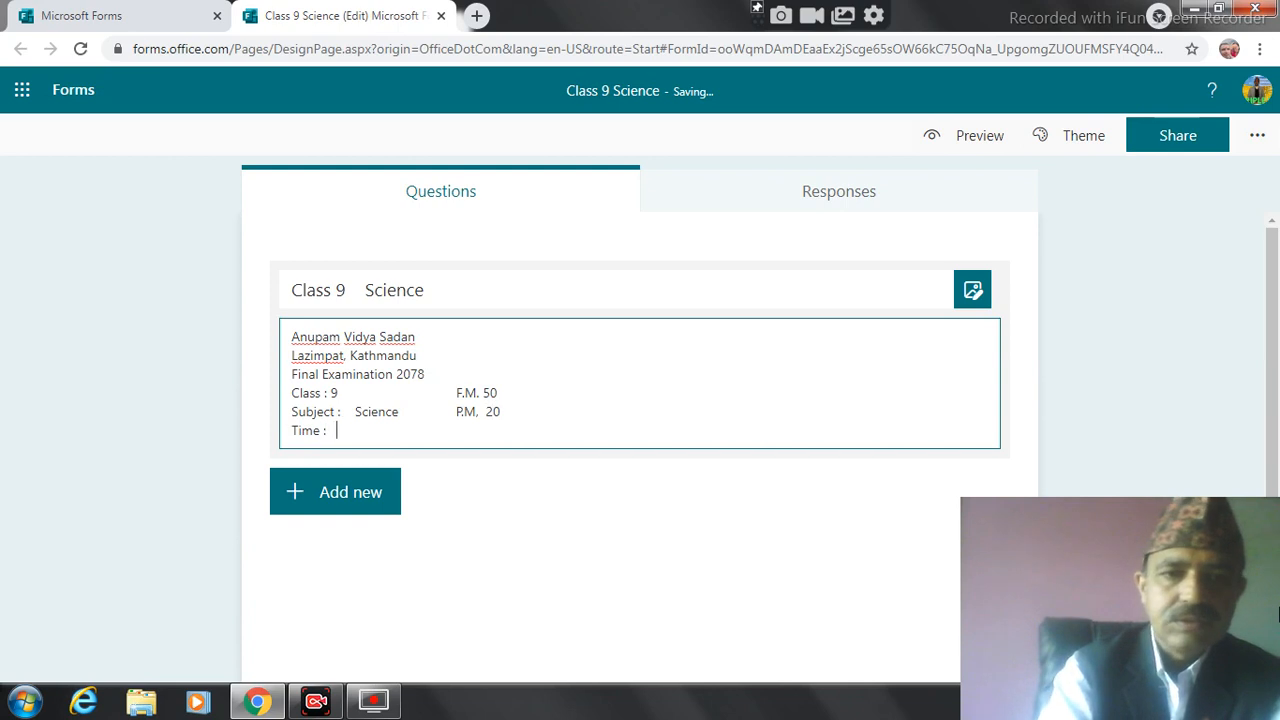
type("1 Hrs")
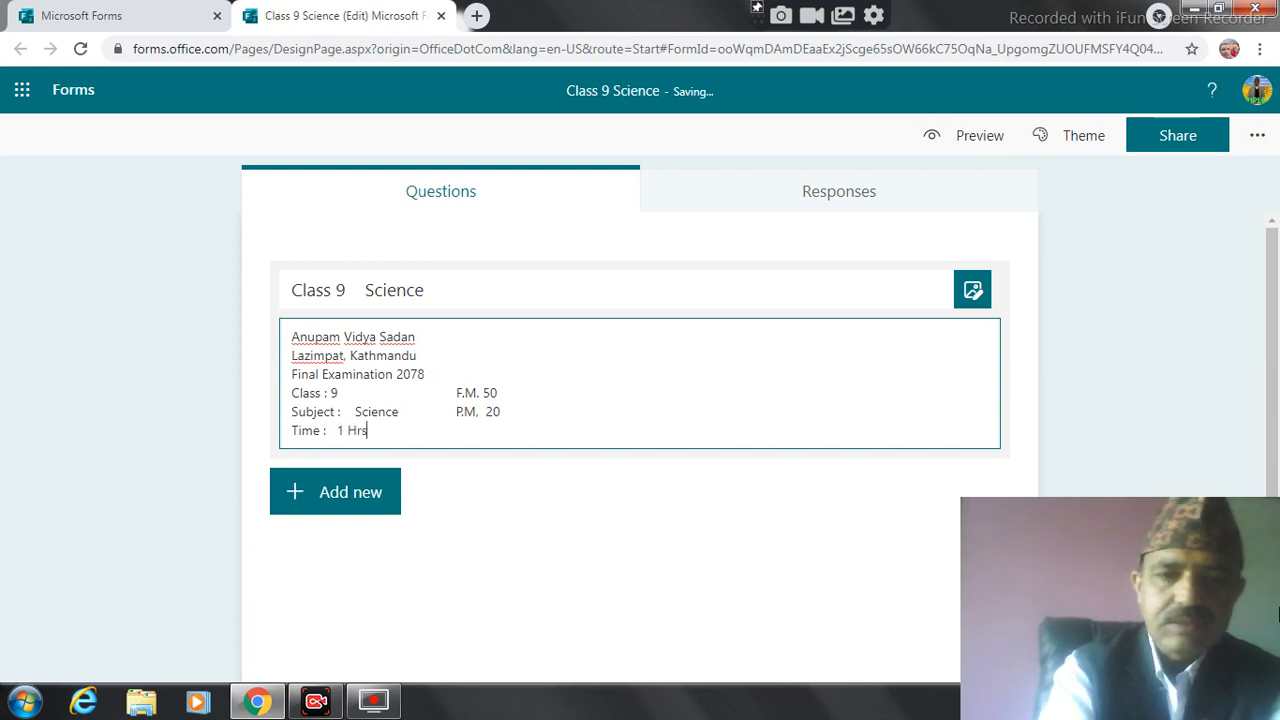
- Finish the description with the line "Attempt all the questions" and correct the time entry to "1 Hr"
key("Return")
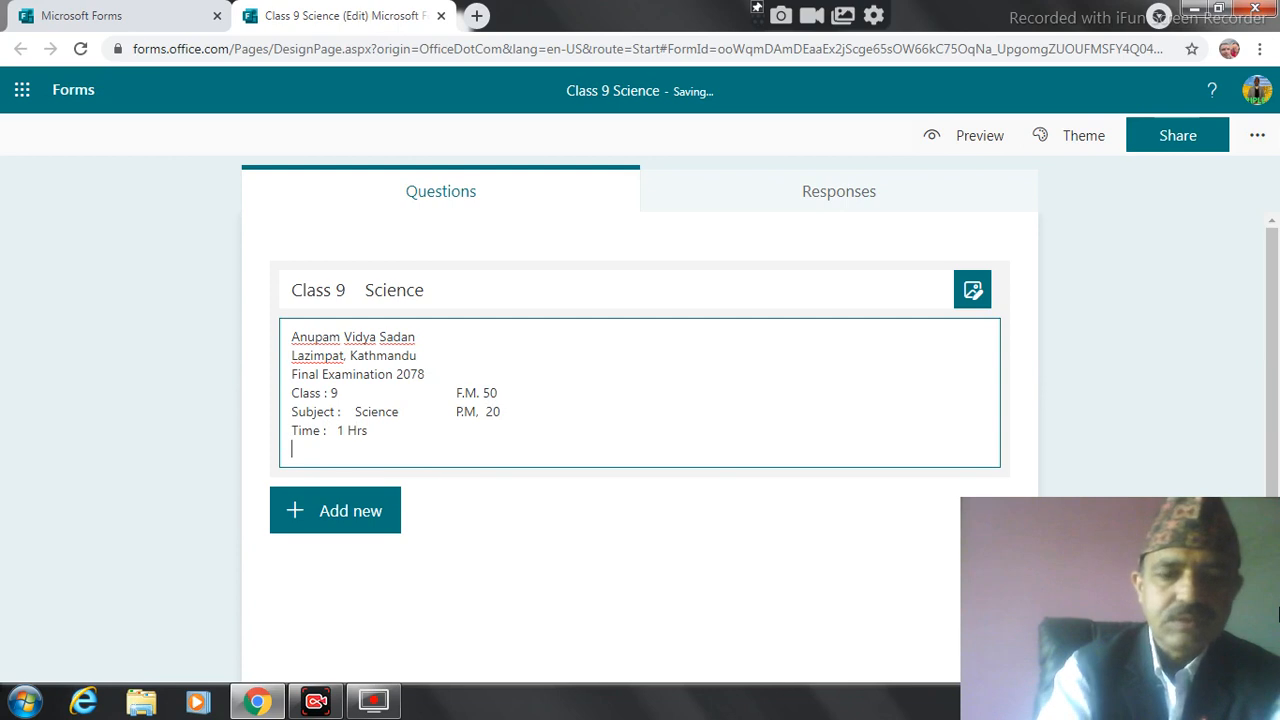
type("Attempt all the questions")
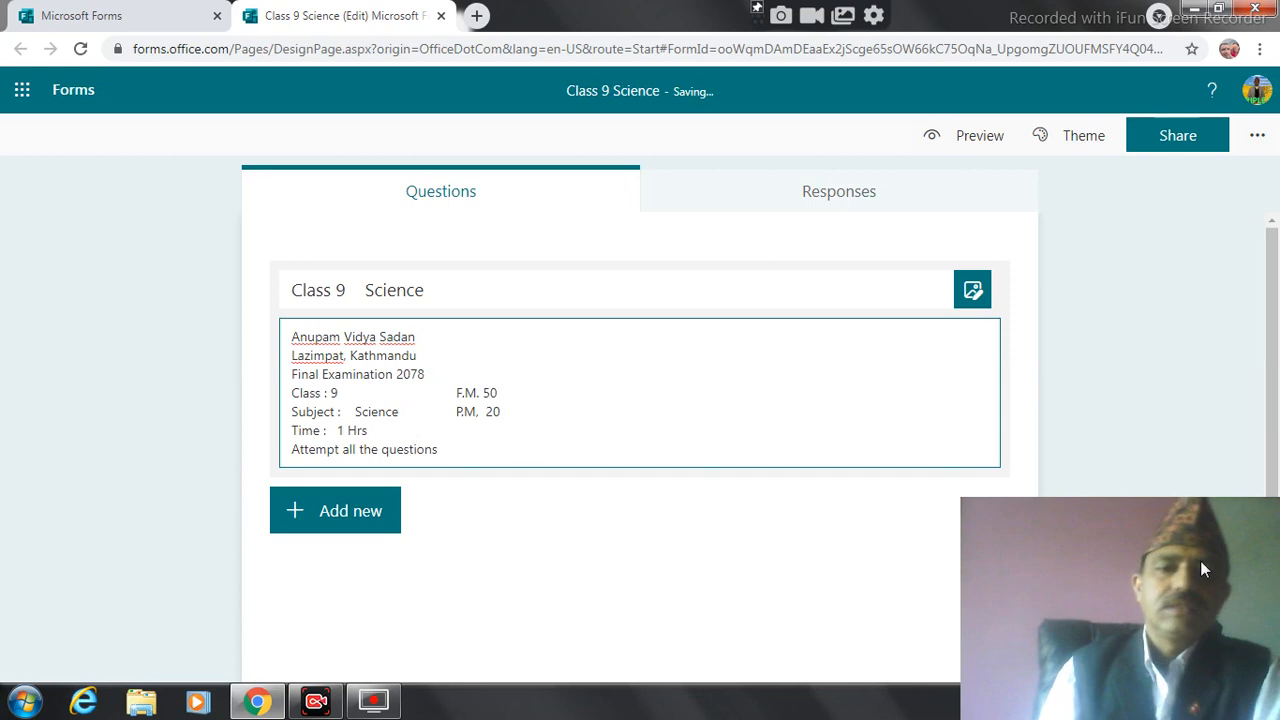
left_click(540, 518)
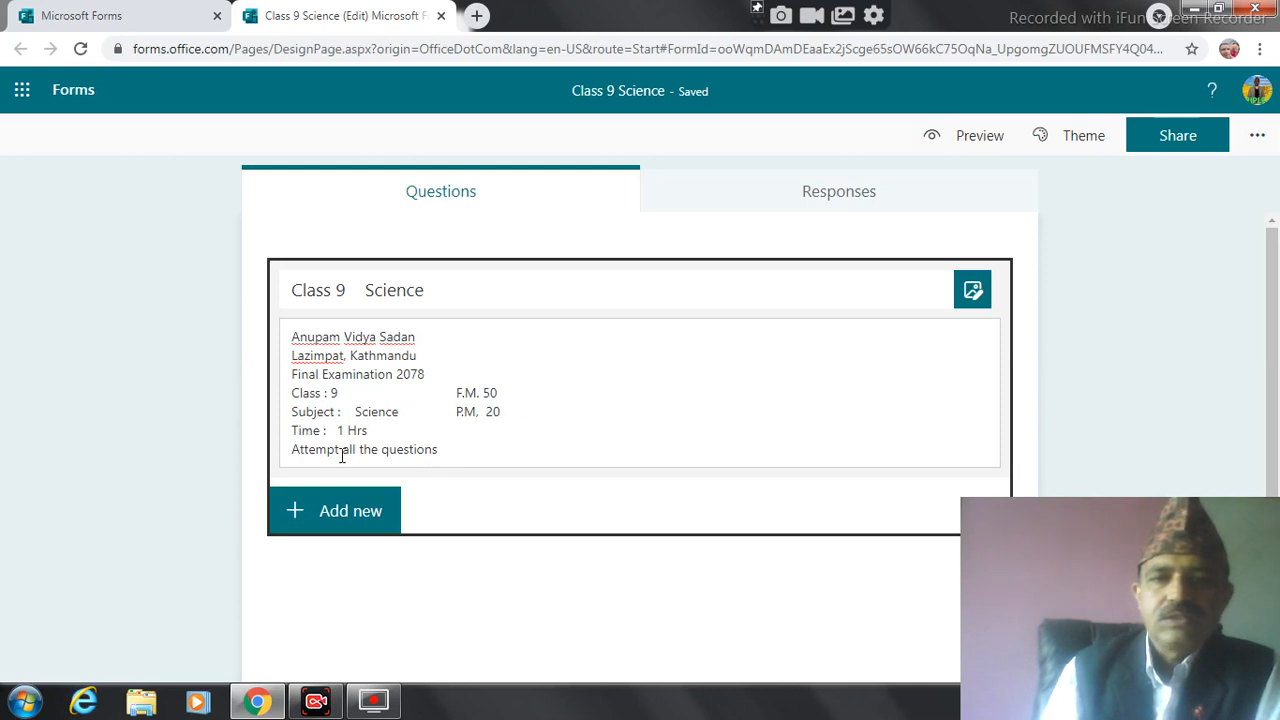
left_click(373, 437)
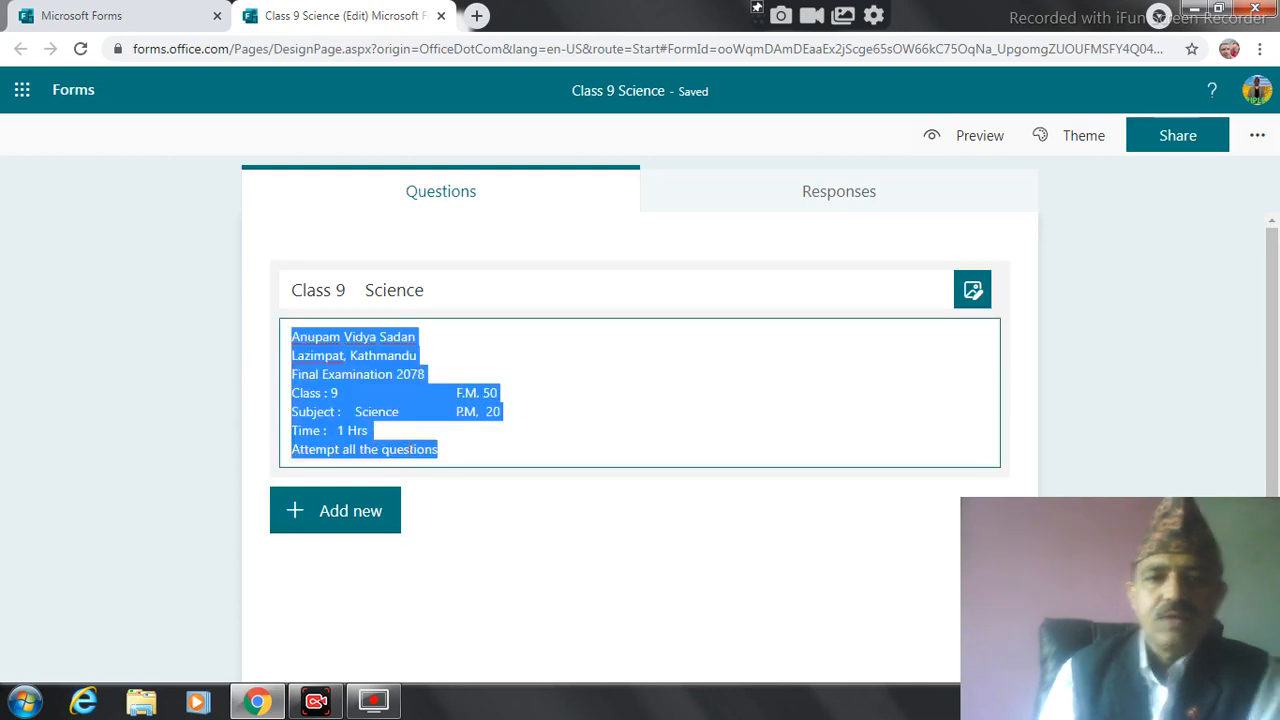
left_click(374, 434)
key("BackSpace")
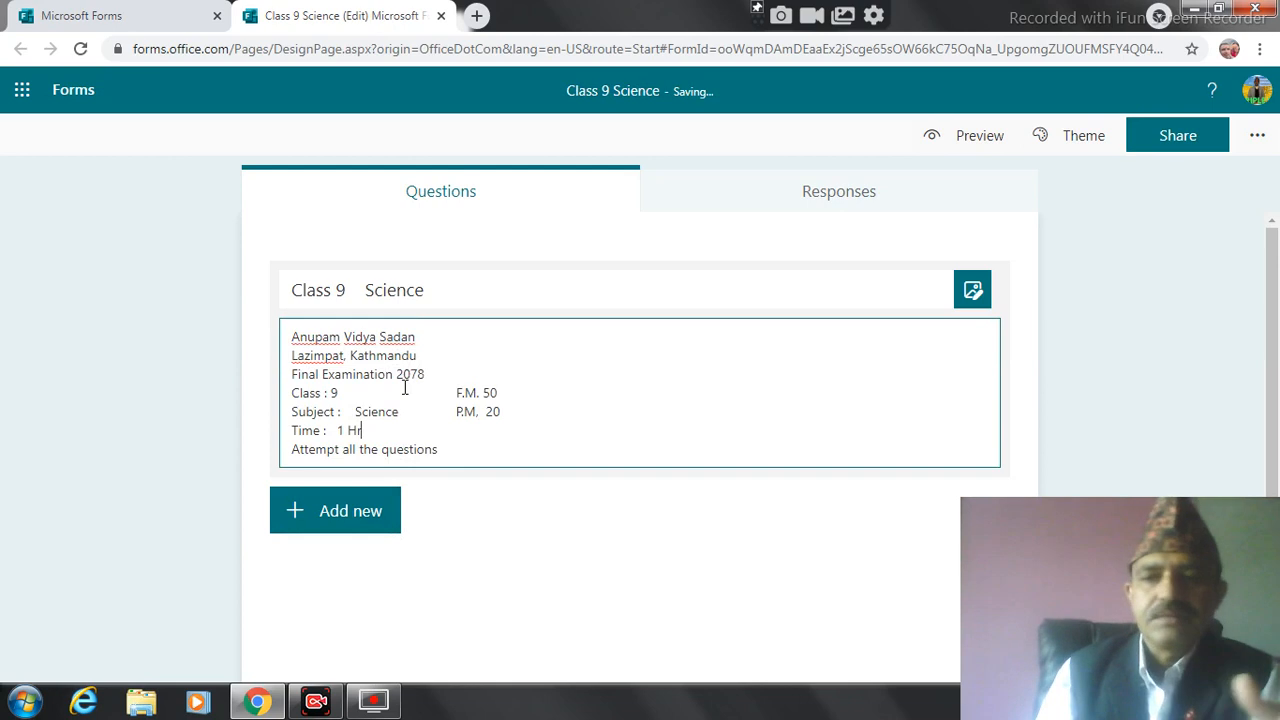
- Add a Choice question and replace its placeholder title with "The SI unit of Temperature is ......................"
left_click(338, 521)
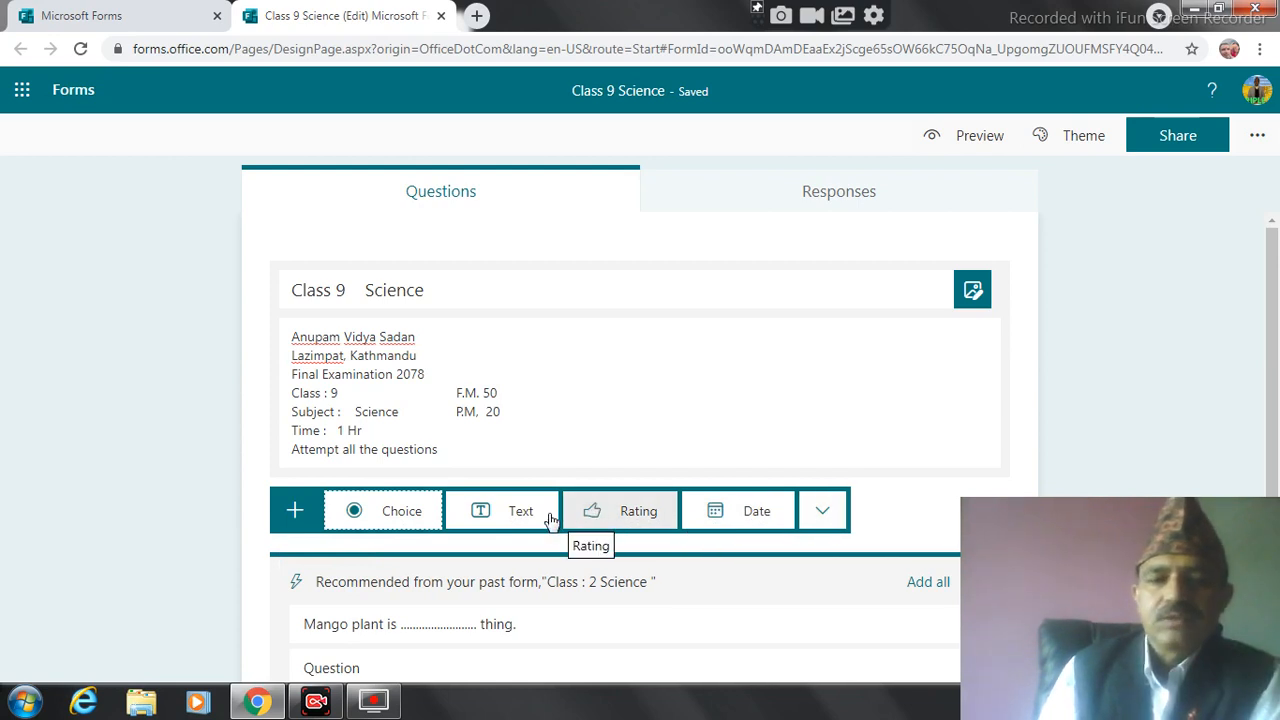
left_click(380, 514)
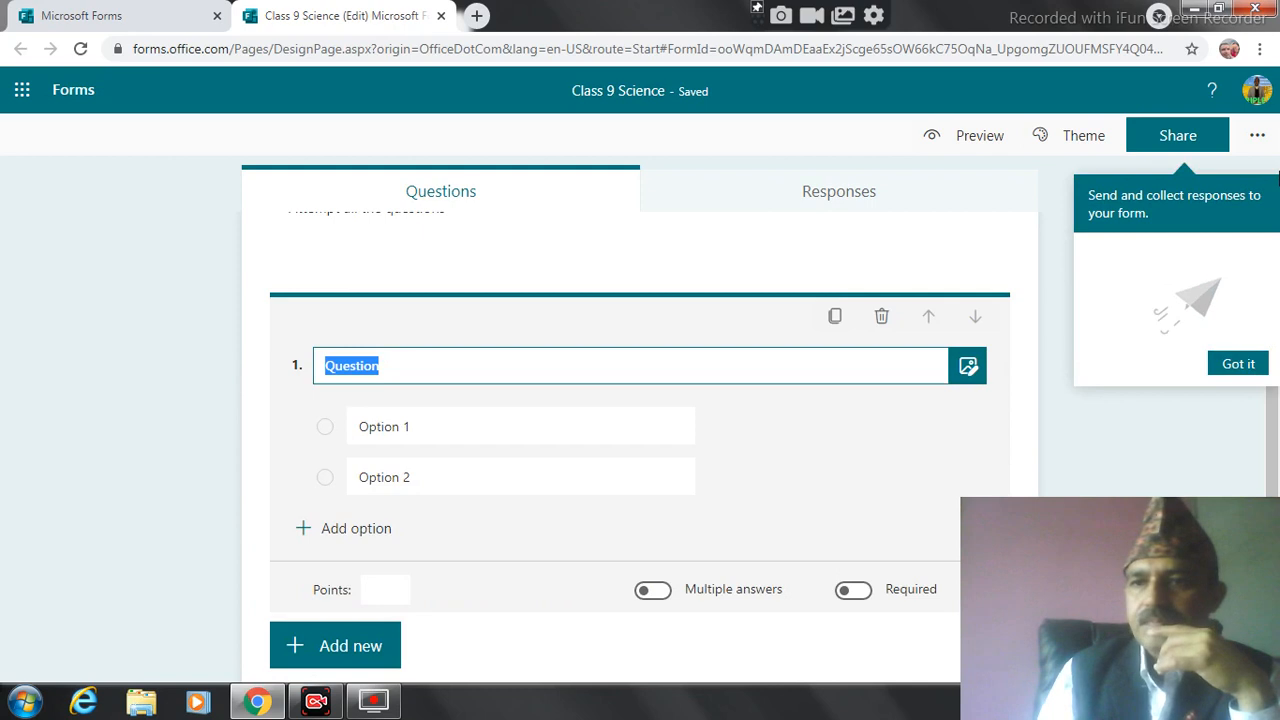
left_click(393, 366)
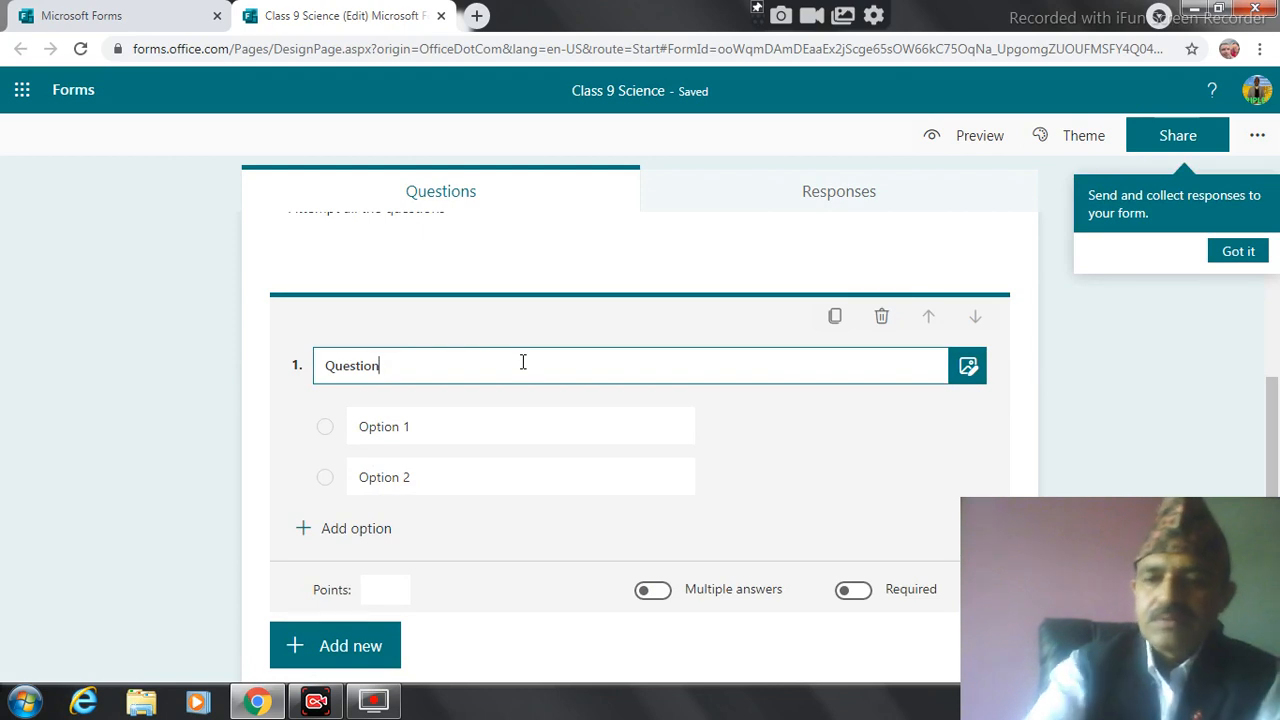
key("BackSpace")
key("BackSpace")
key("BackSpace")
key("BackSpace")
key("BackSpace")
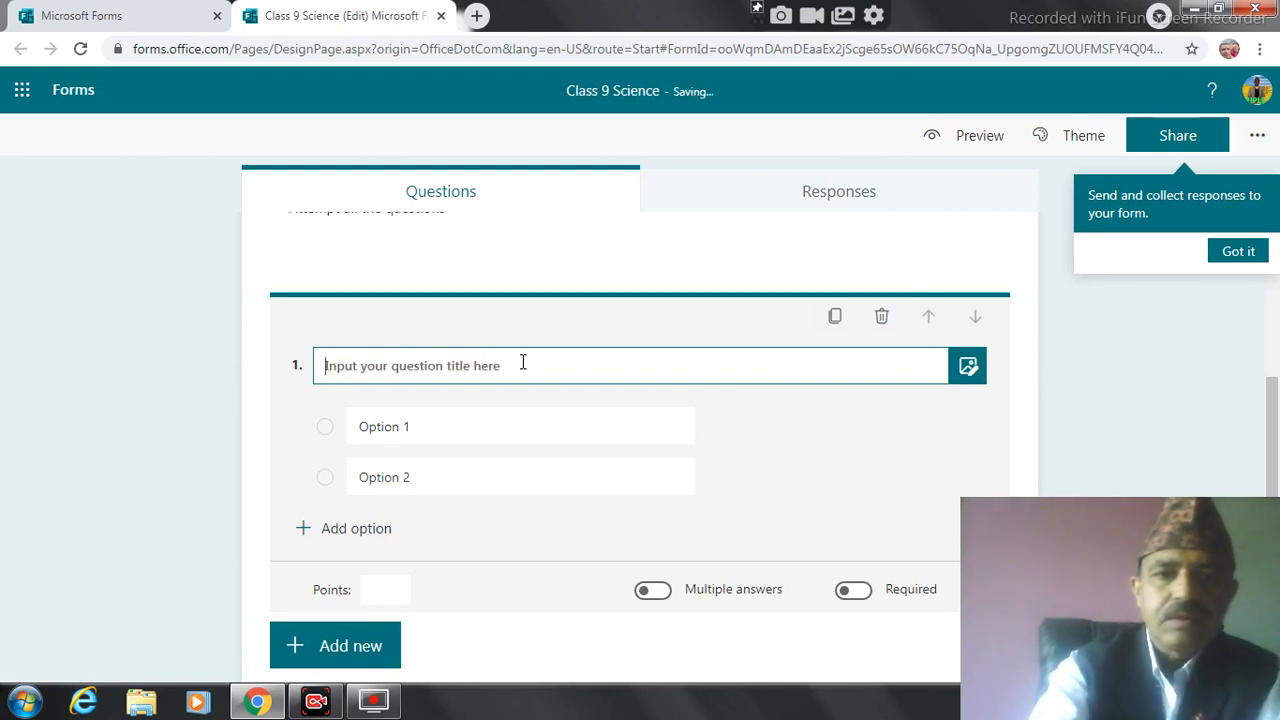
type("The SI unit of Temperature is ......................")
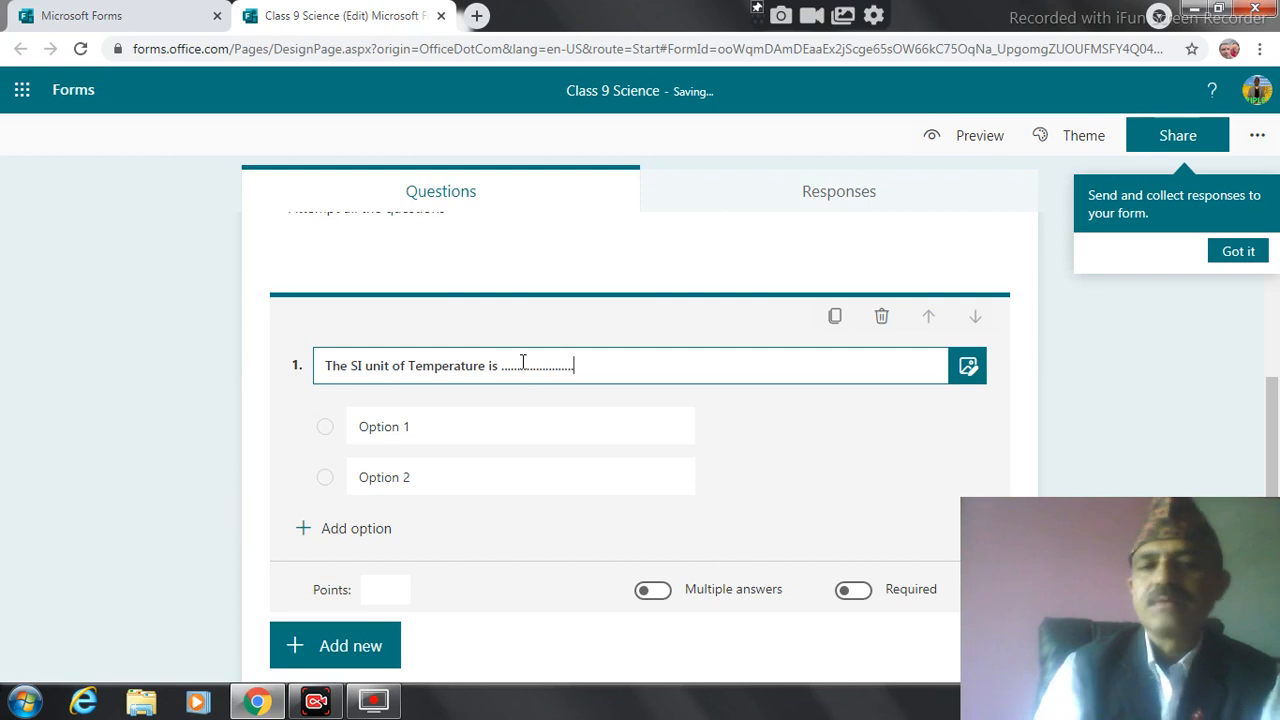
- Set the temperature question's first two answer options to "Second" and "Kelvin"
left_click(432, 430)
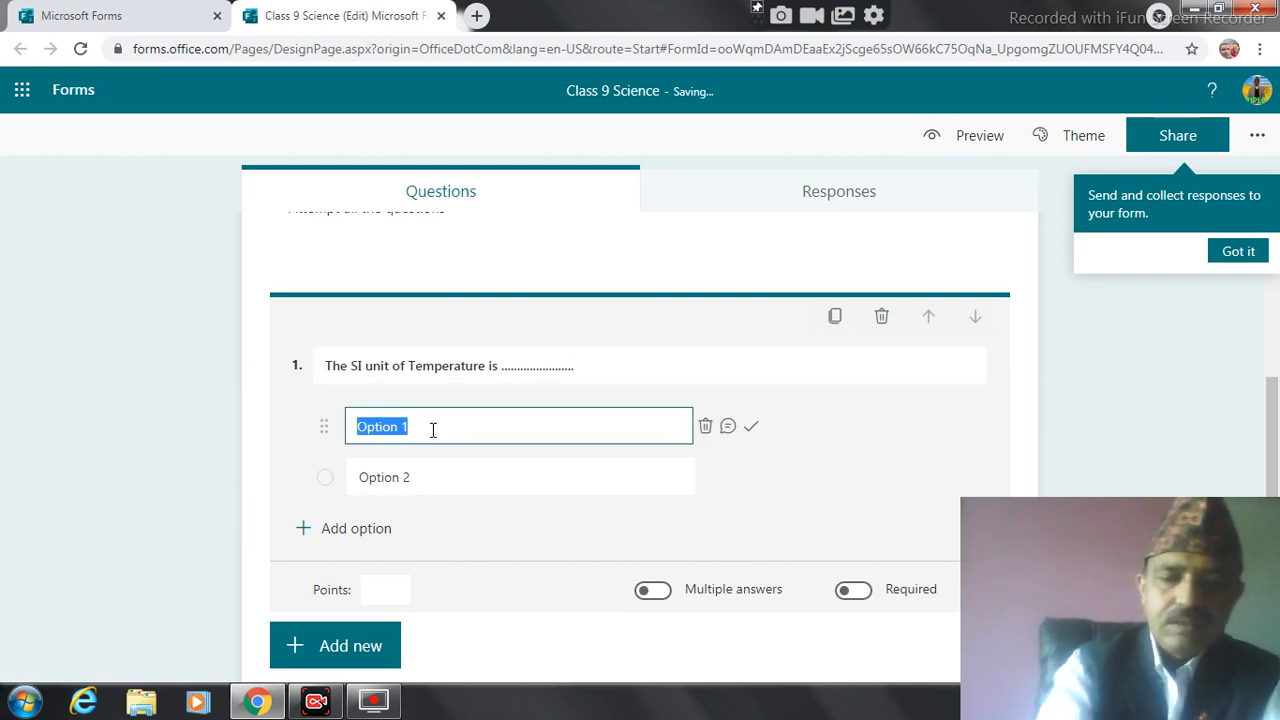
type("Seconf")
key("BackSpace")
type("d")
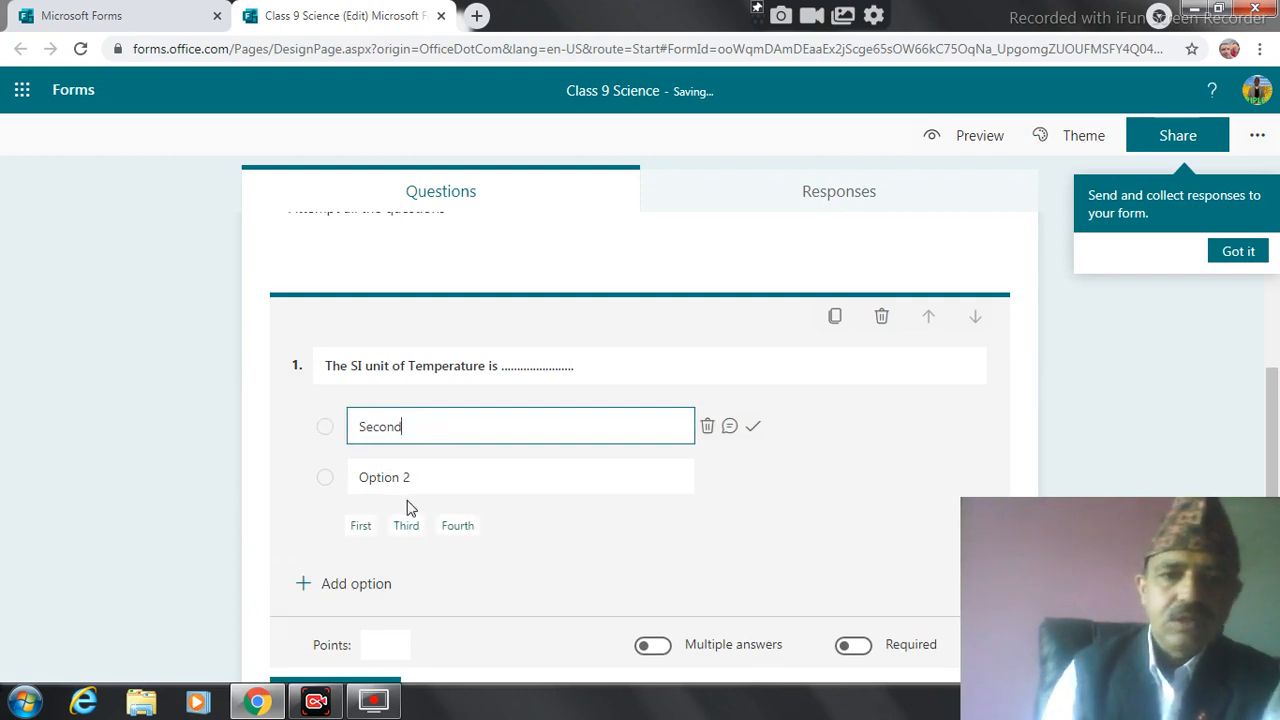
left_click(417, 480)
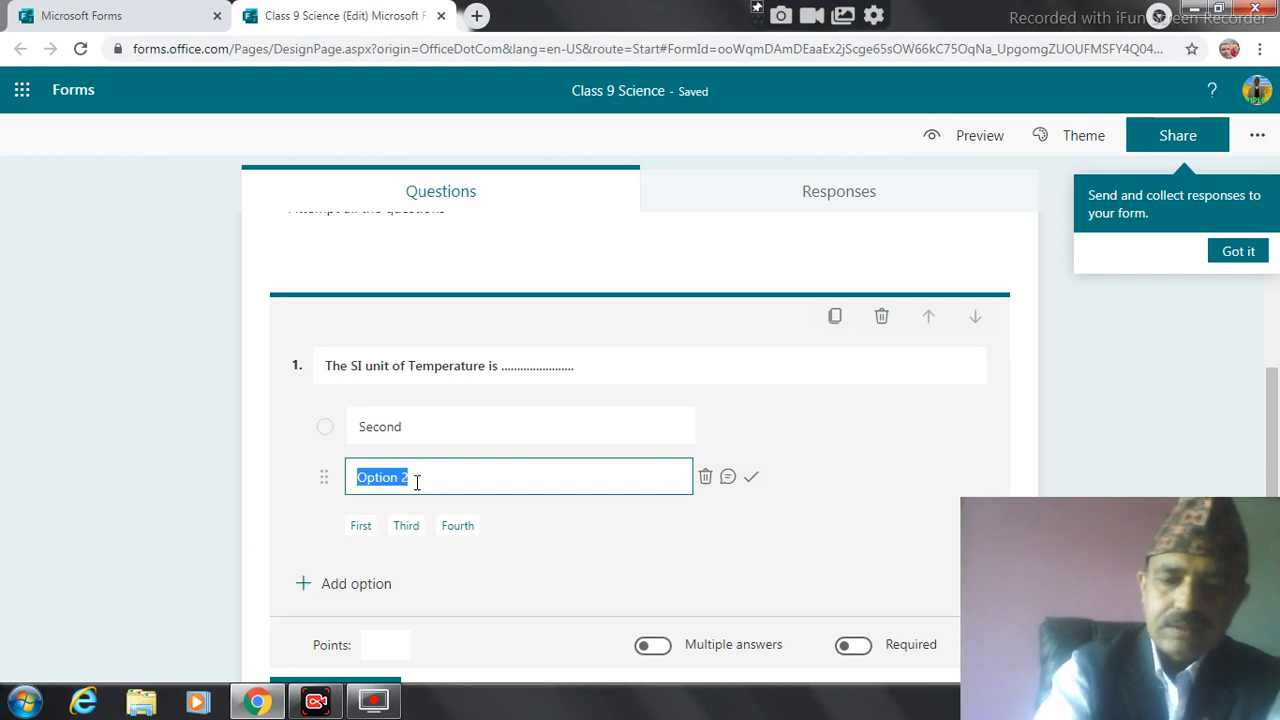
type("Kelvin")
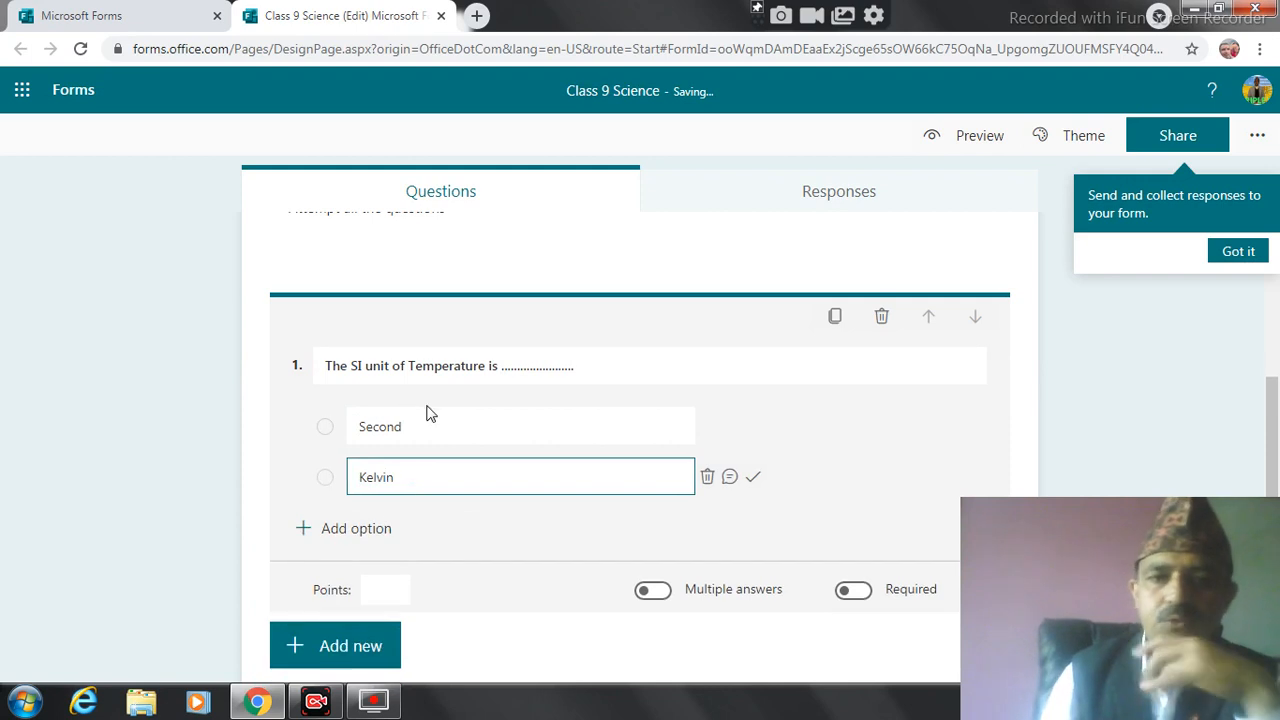
- Add "Celcius" and "Centigrade" as the third and fourth answer options of the temperature question
left_click(340, 535)
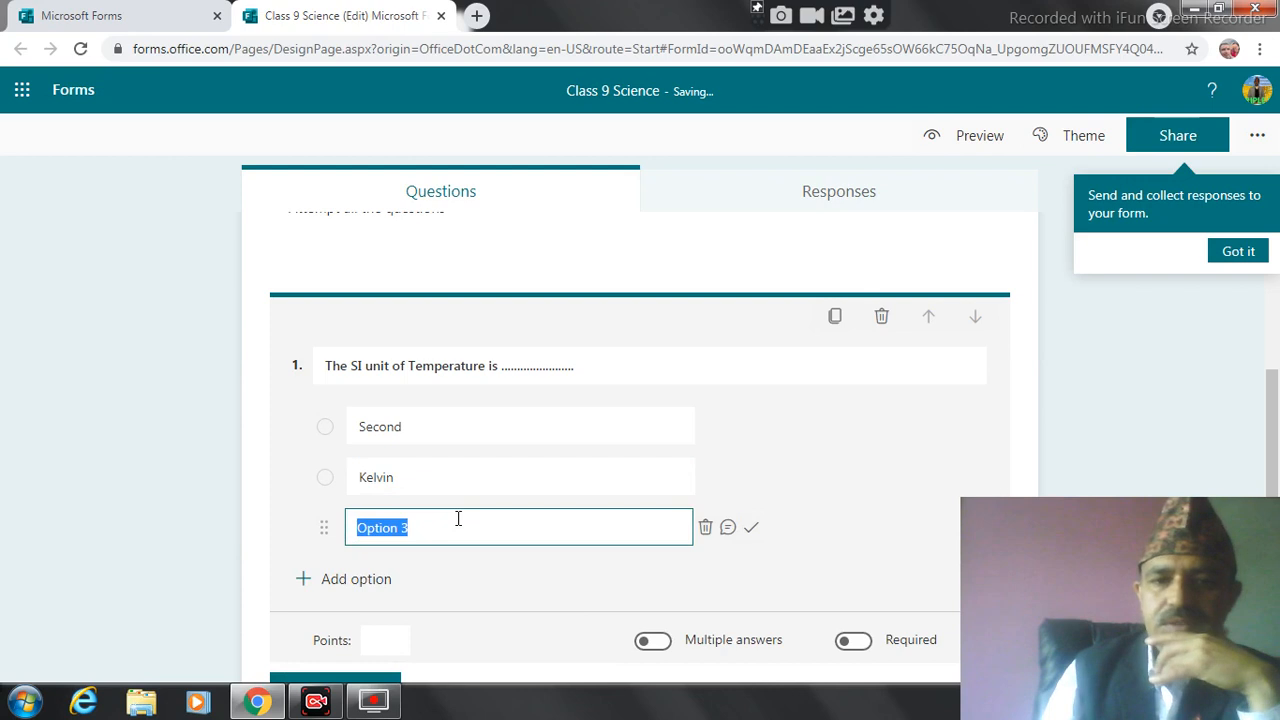
type("Celcius")
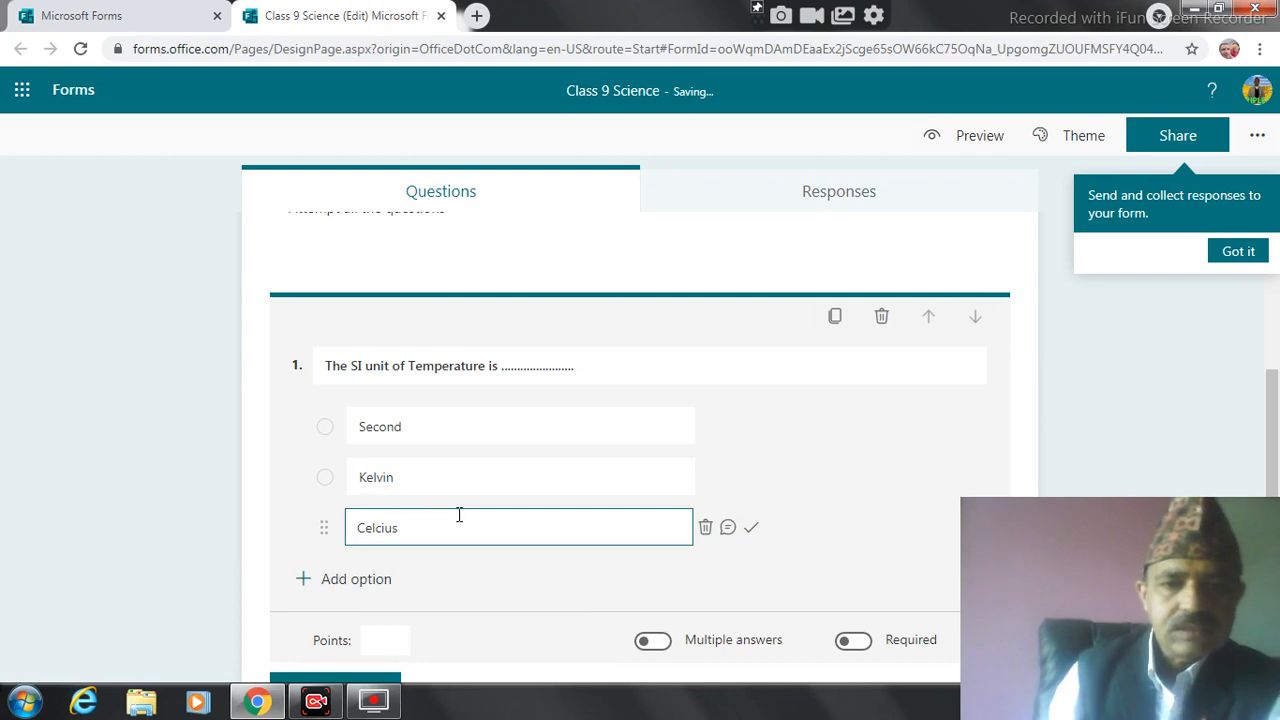
left_click(366, 580)
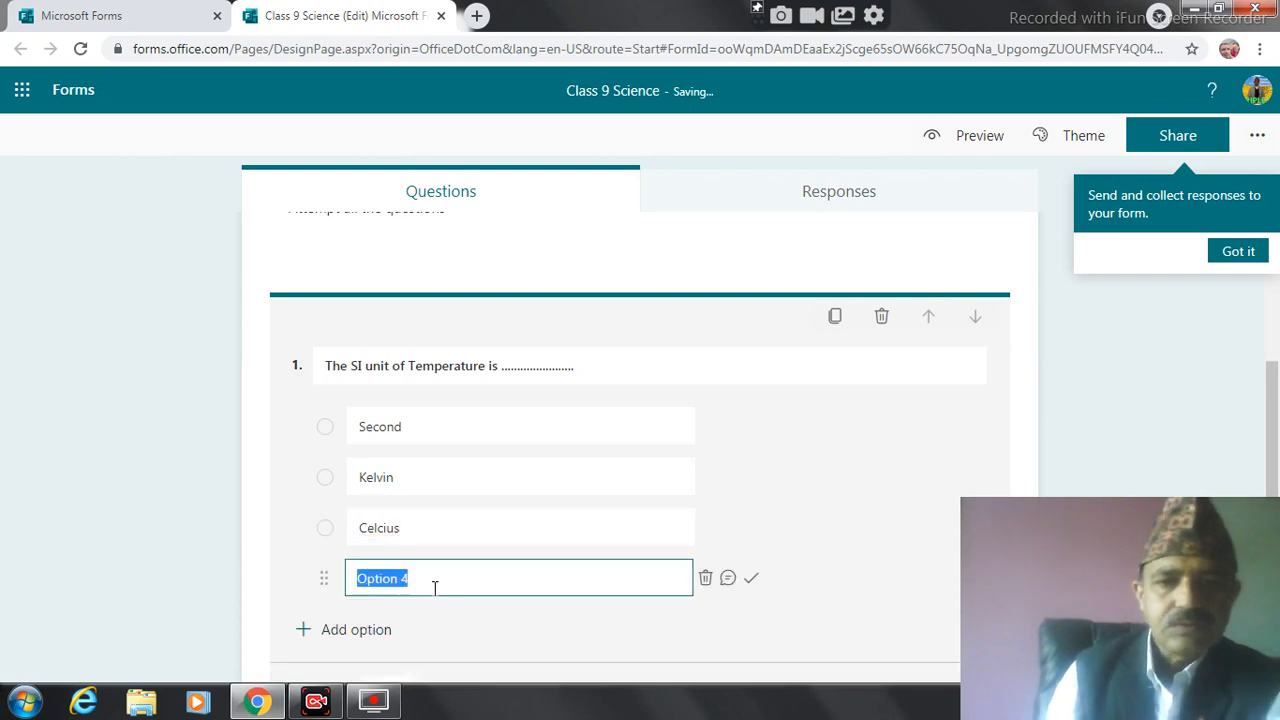
type("Cen")
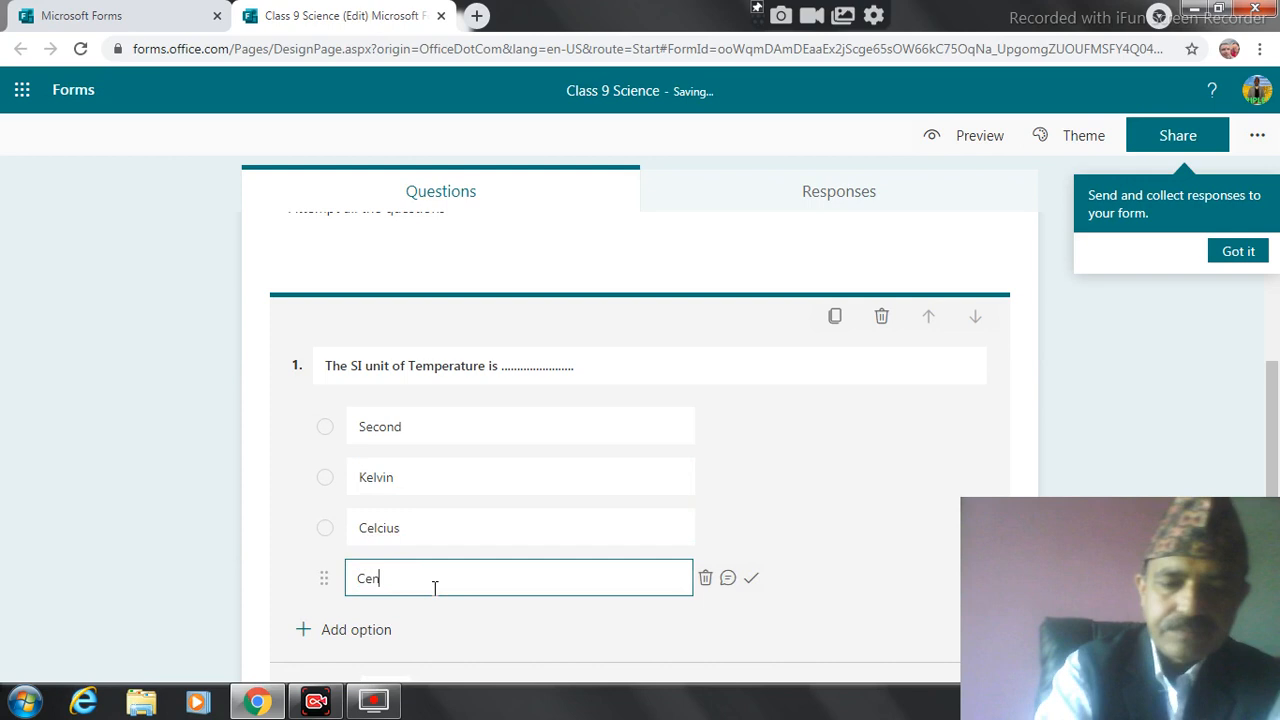
type("tigrade")
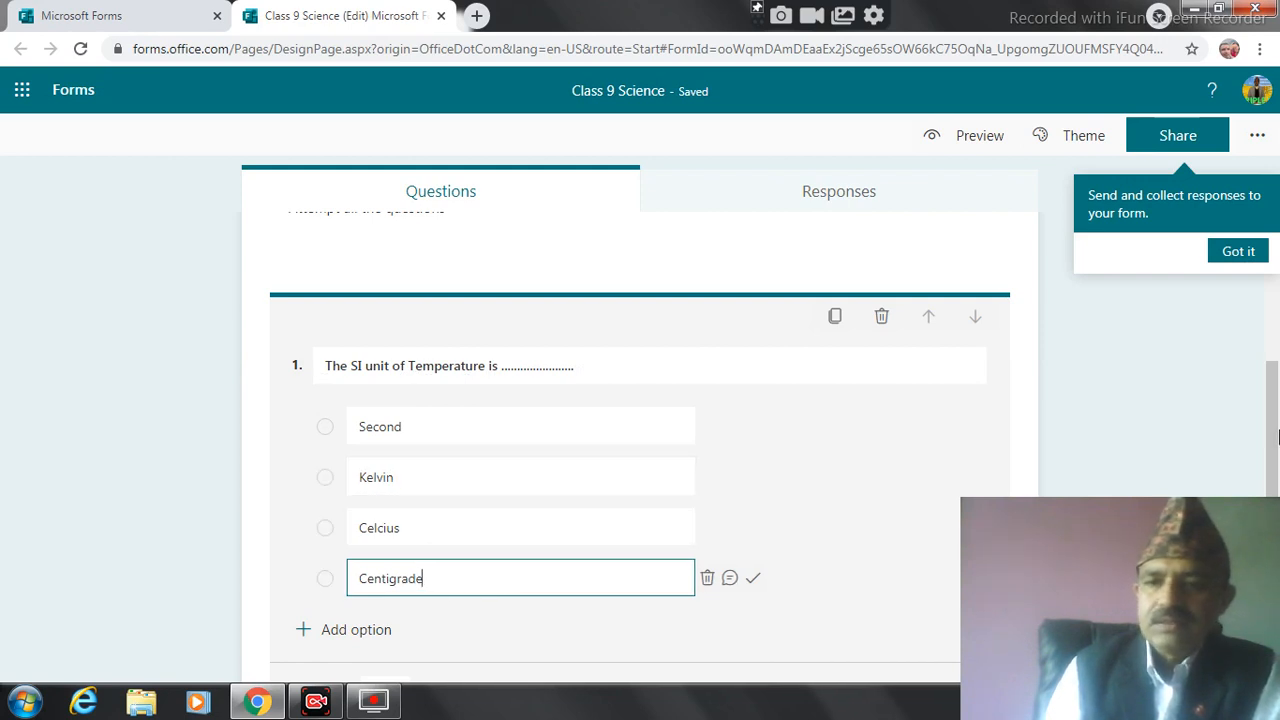
- Mark "Kelvin" as the correct answer of the temperature question and set its points to 1
left_click_drag(1274, 460, 1274, 464)
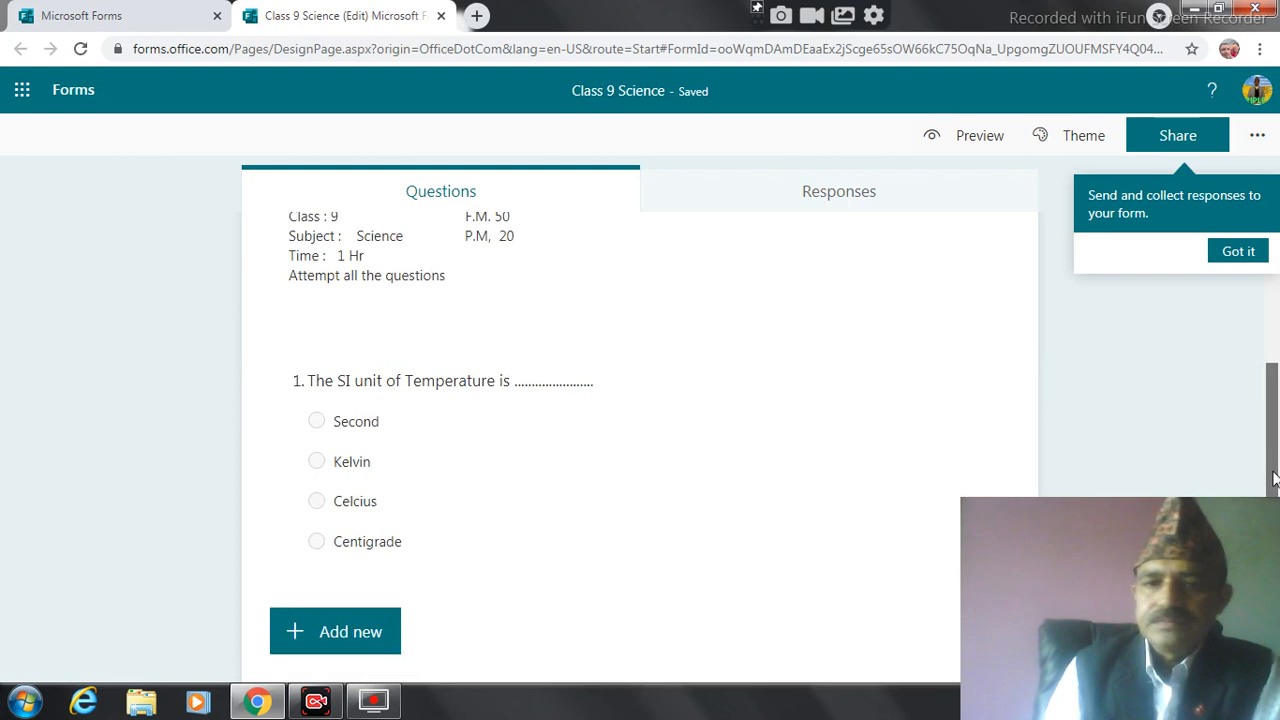
left_click(609, 477)
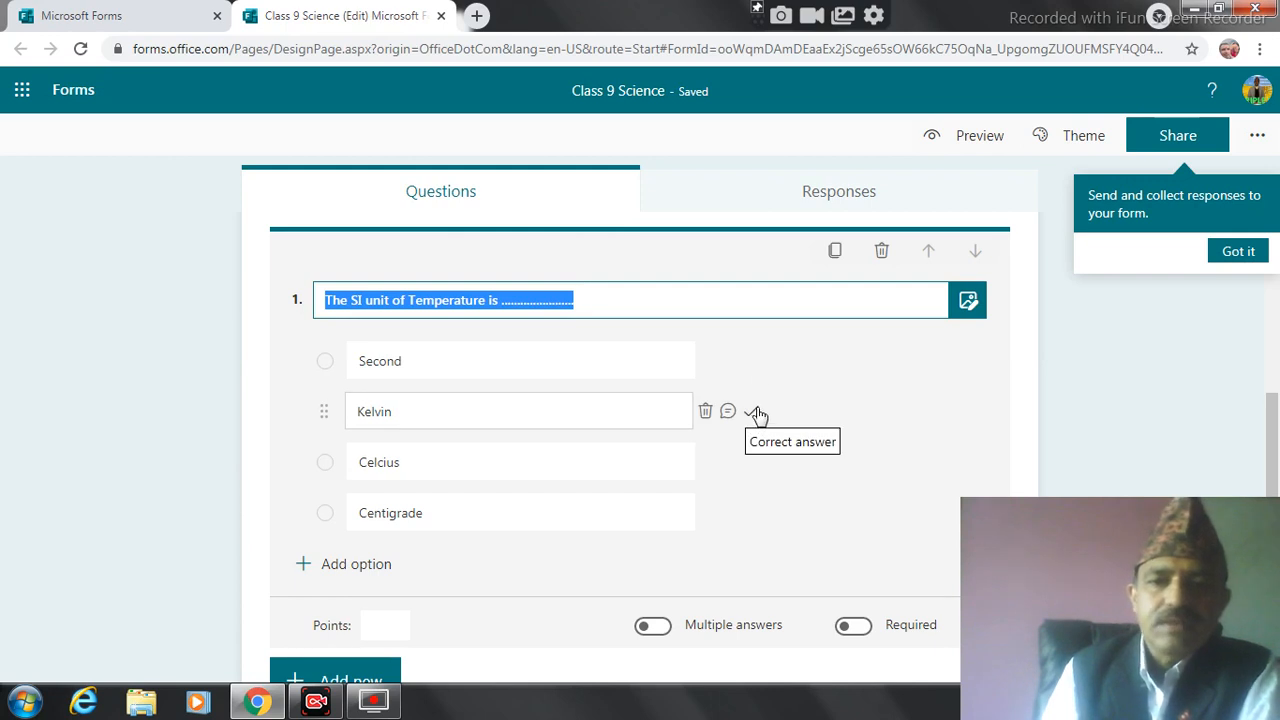
left_click(758, 415)
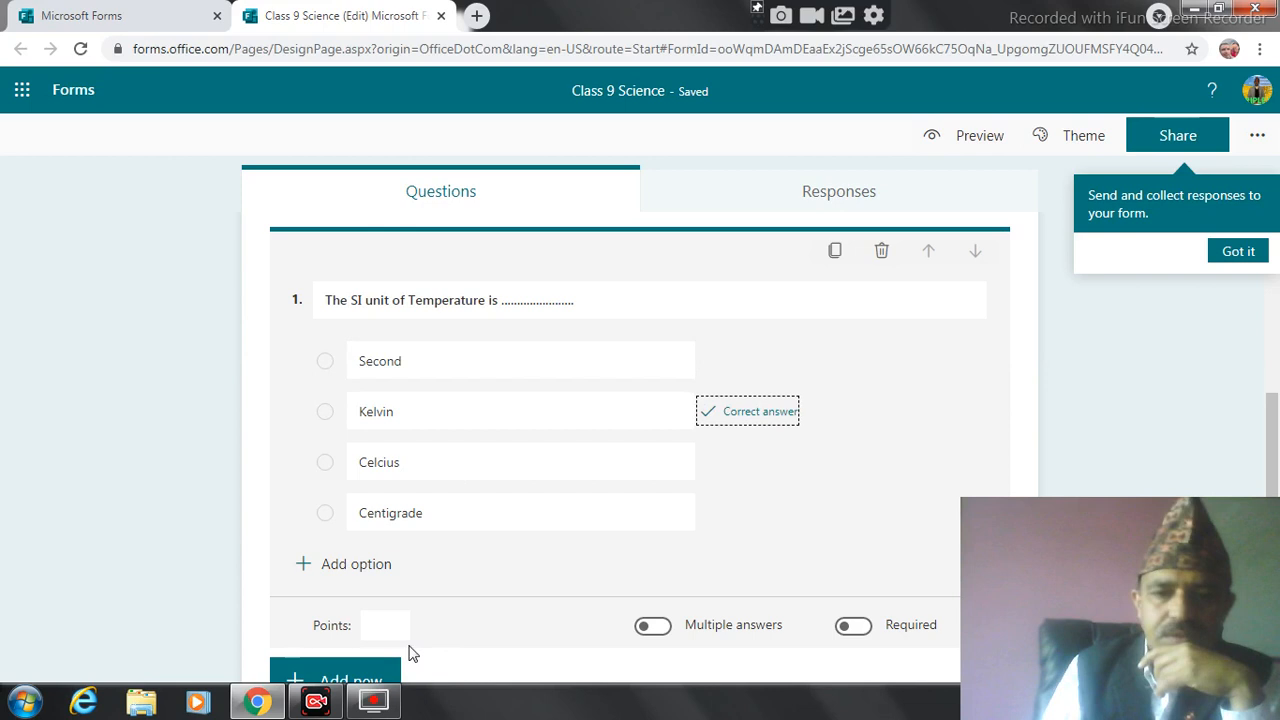
left_click(379, 628)
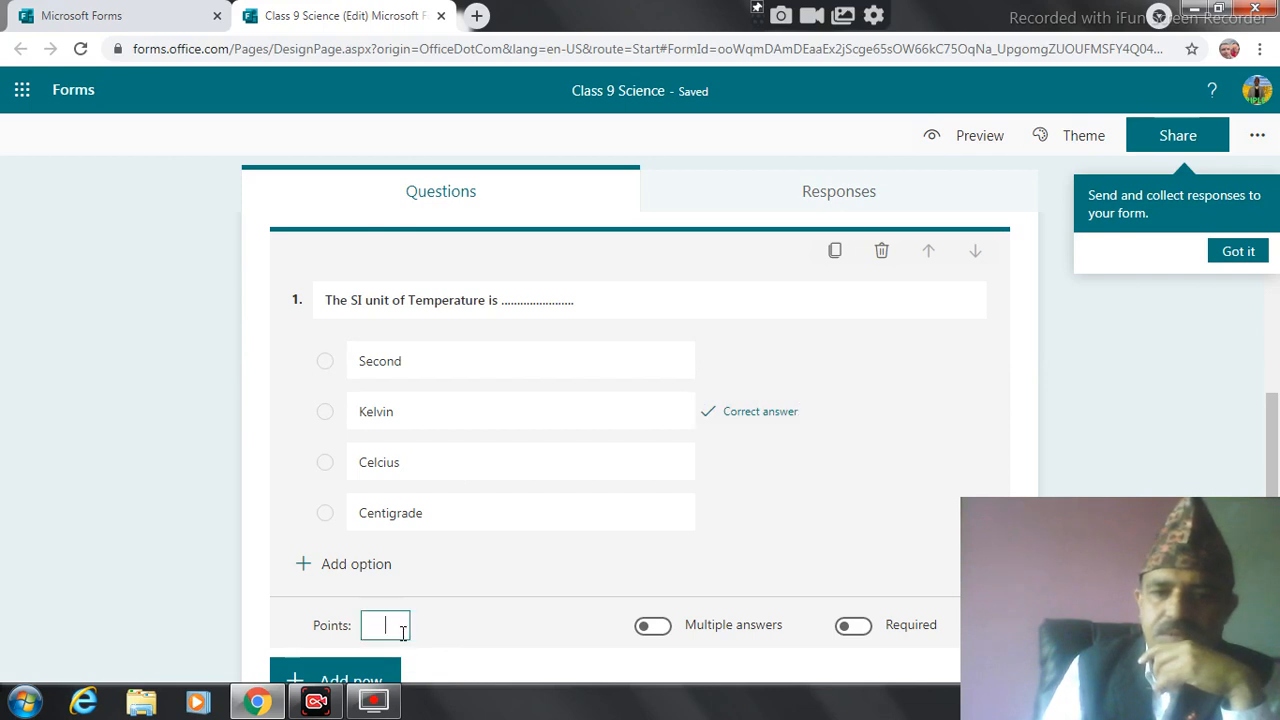
type("1")
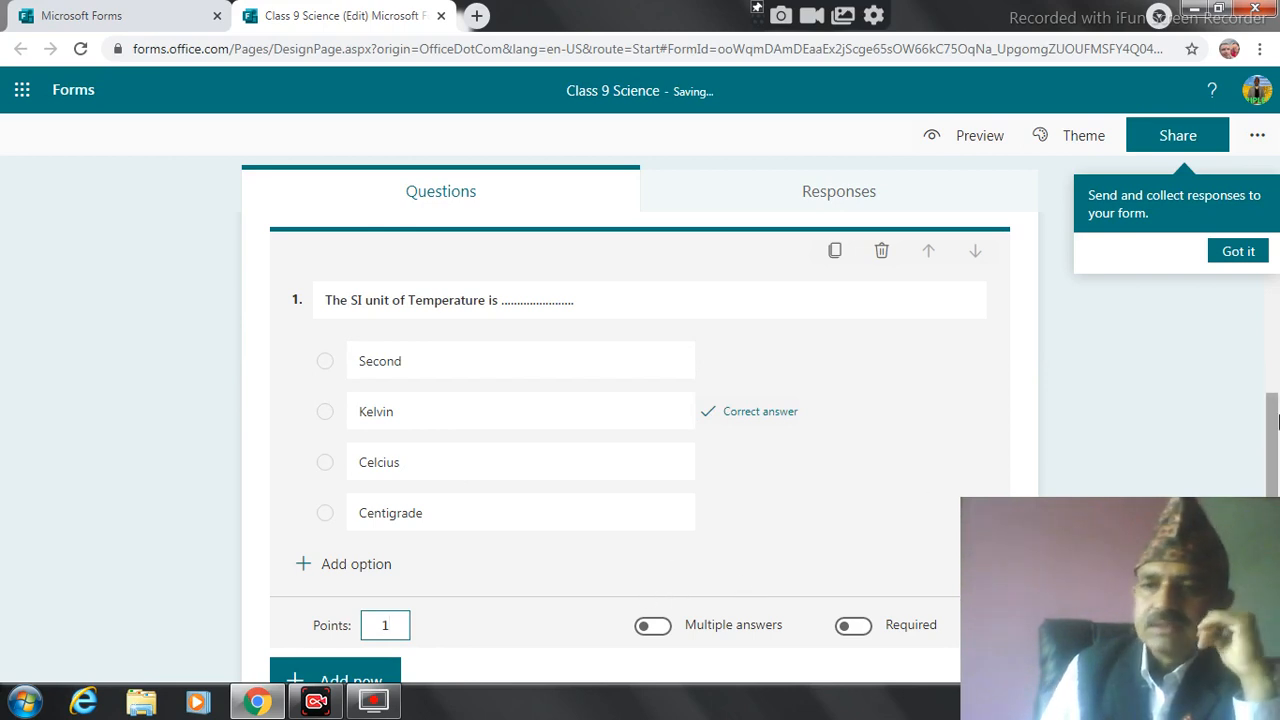
left_click_drag(1278, 422, 1278, 441)
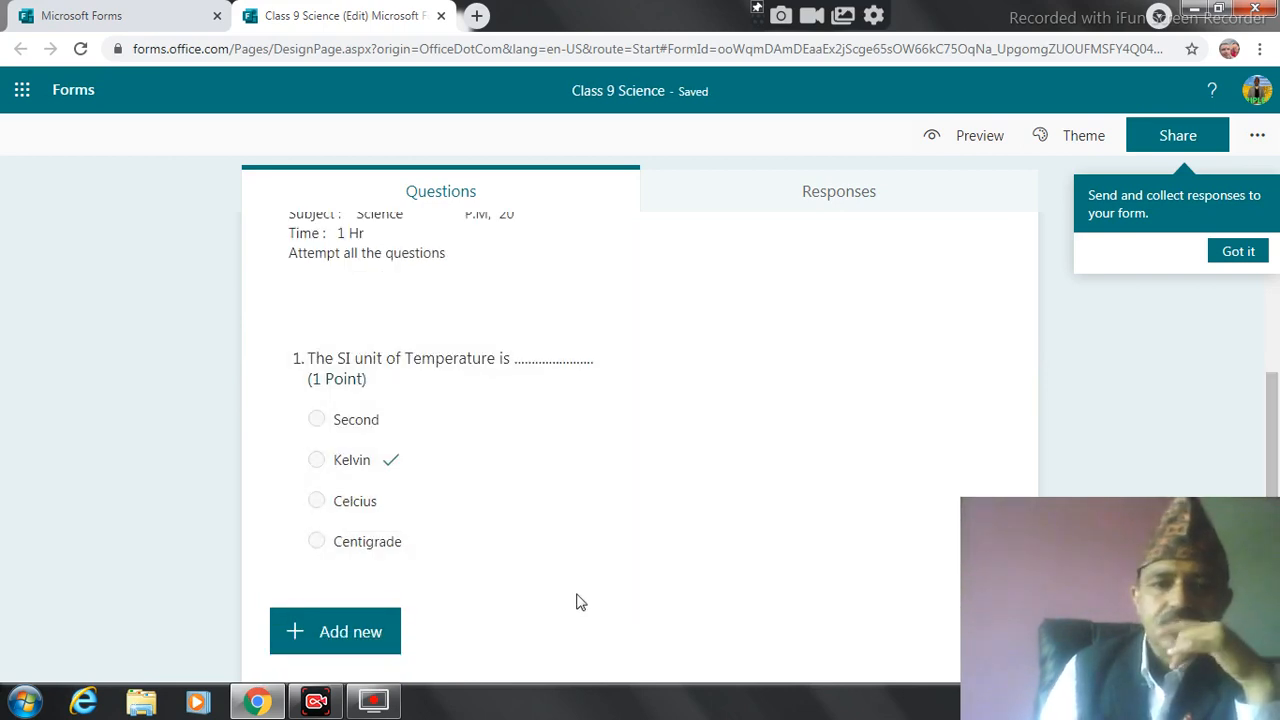
left_click(545, 507)
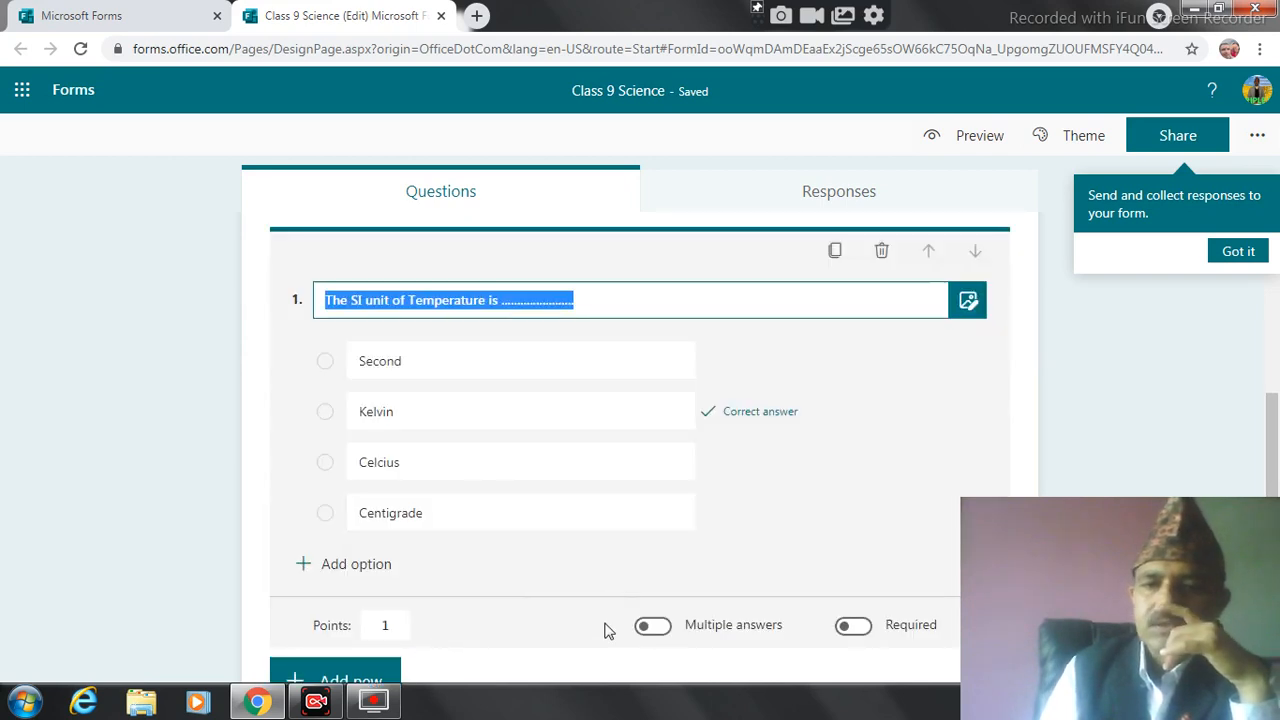
left_click(1275, 395)
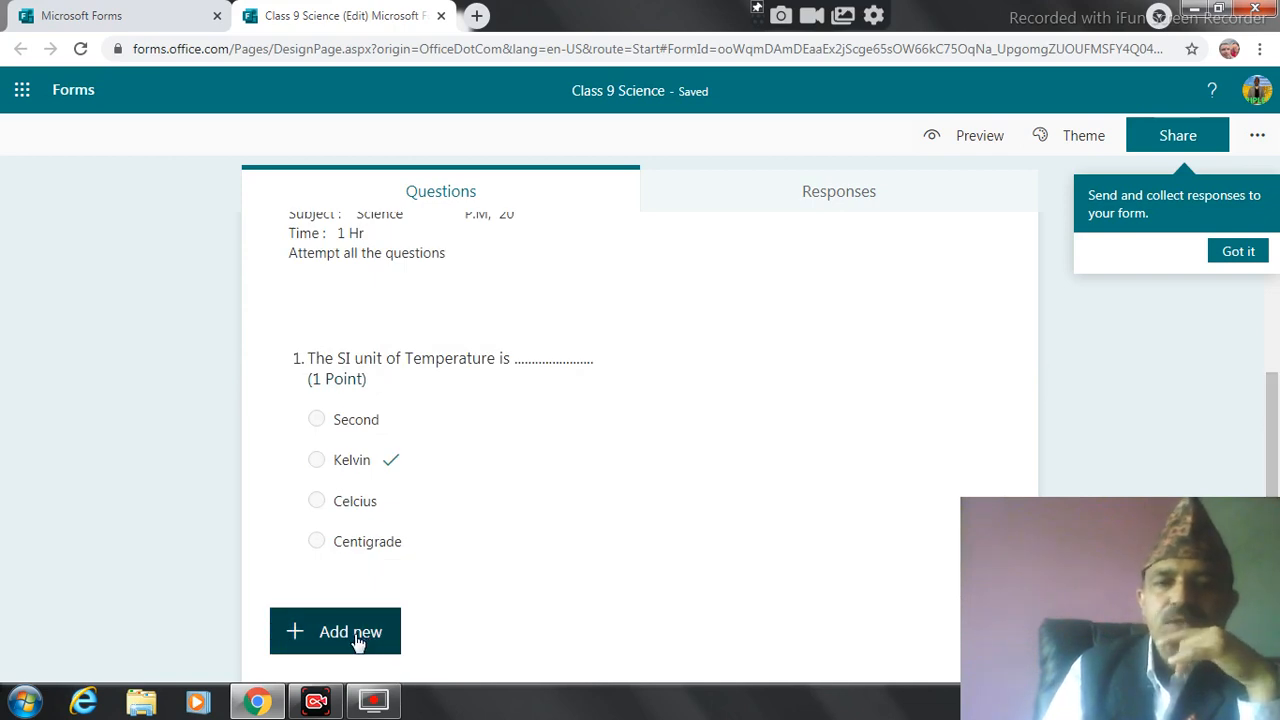
- Add a second Choice question titled "Newton's Second law ............ force."
left_click(358, 641)
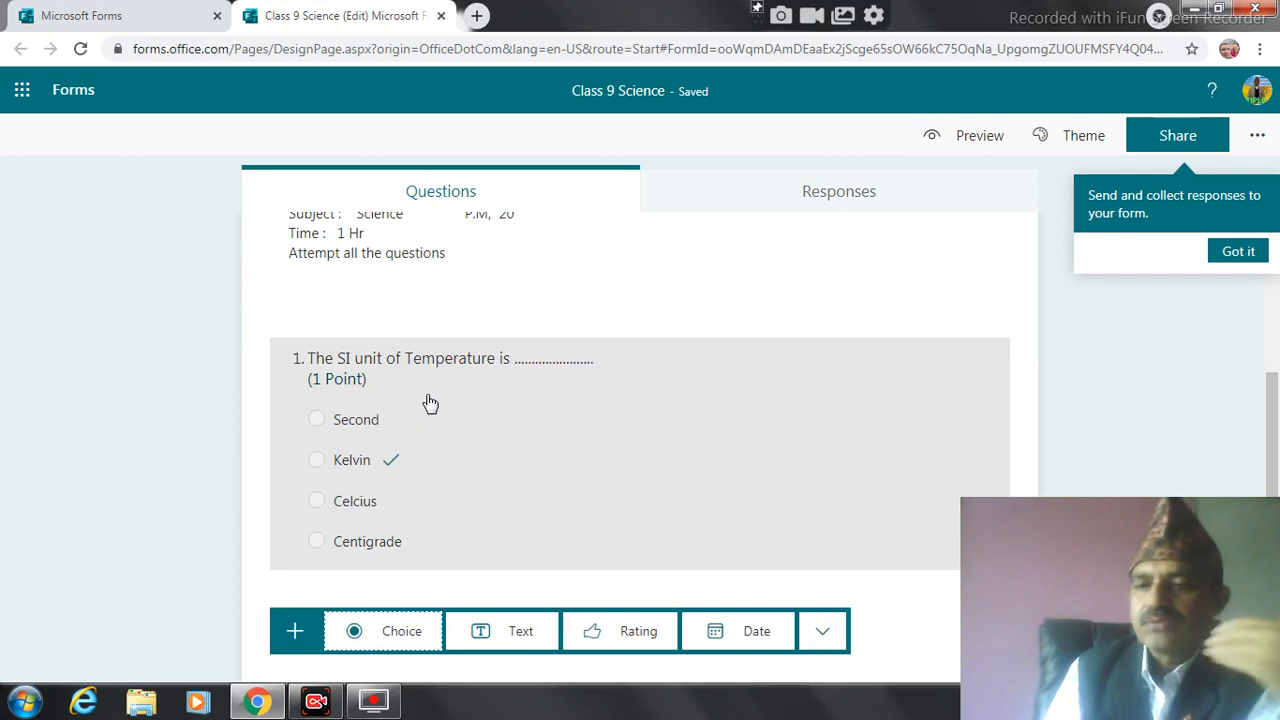
left_click(389, 638)
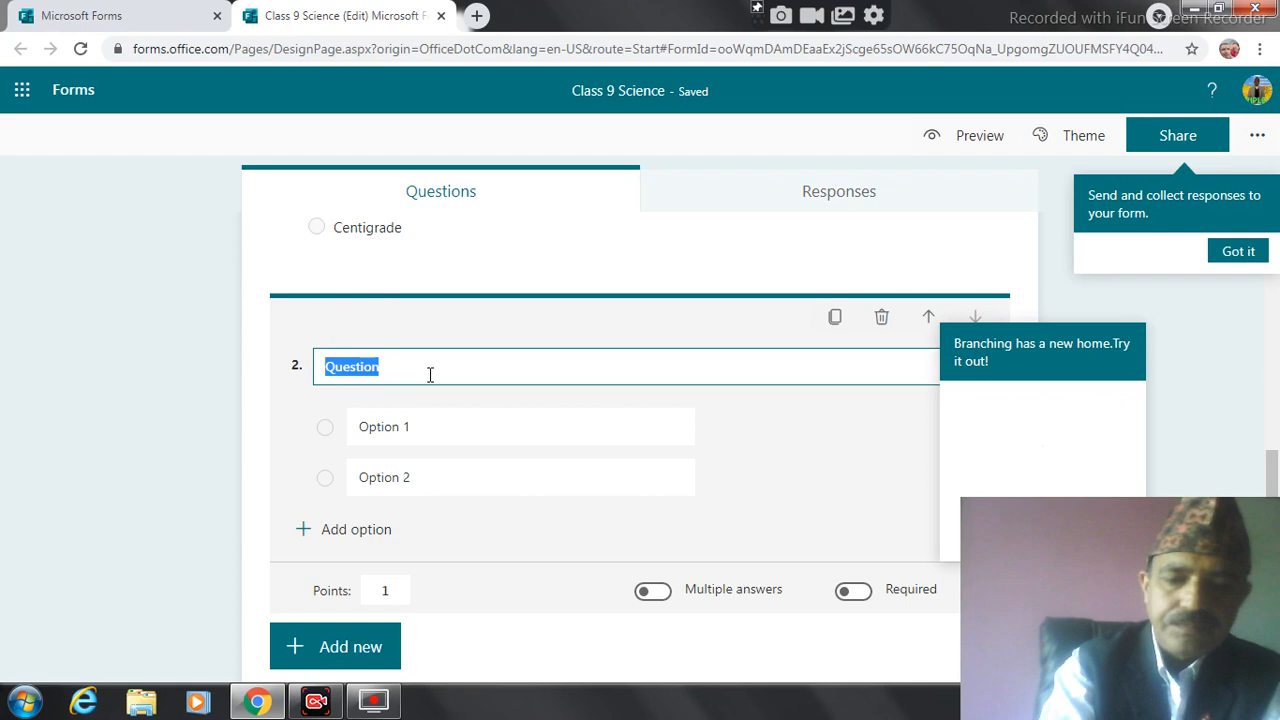
type("New")
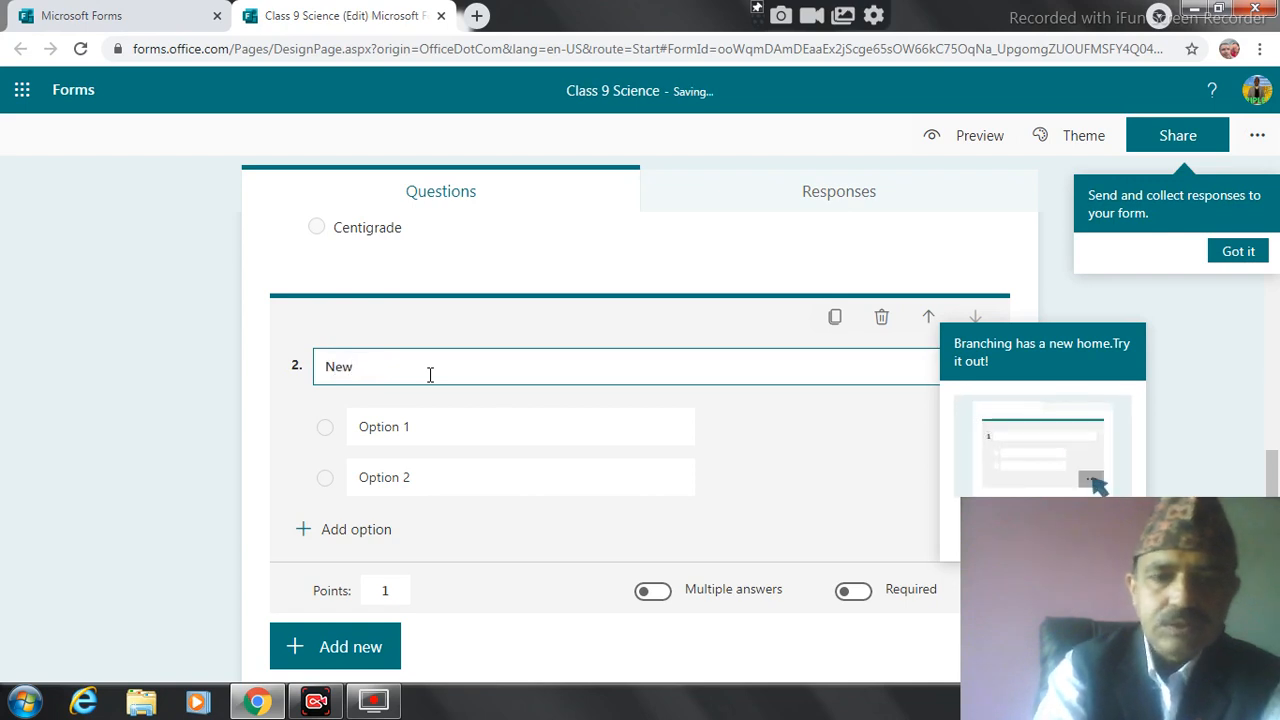
type("ton's ")
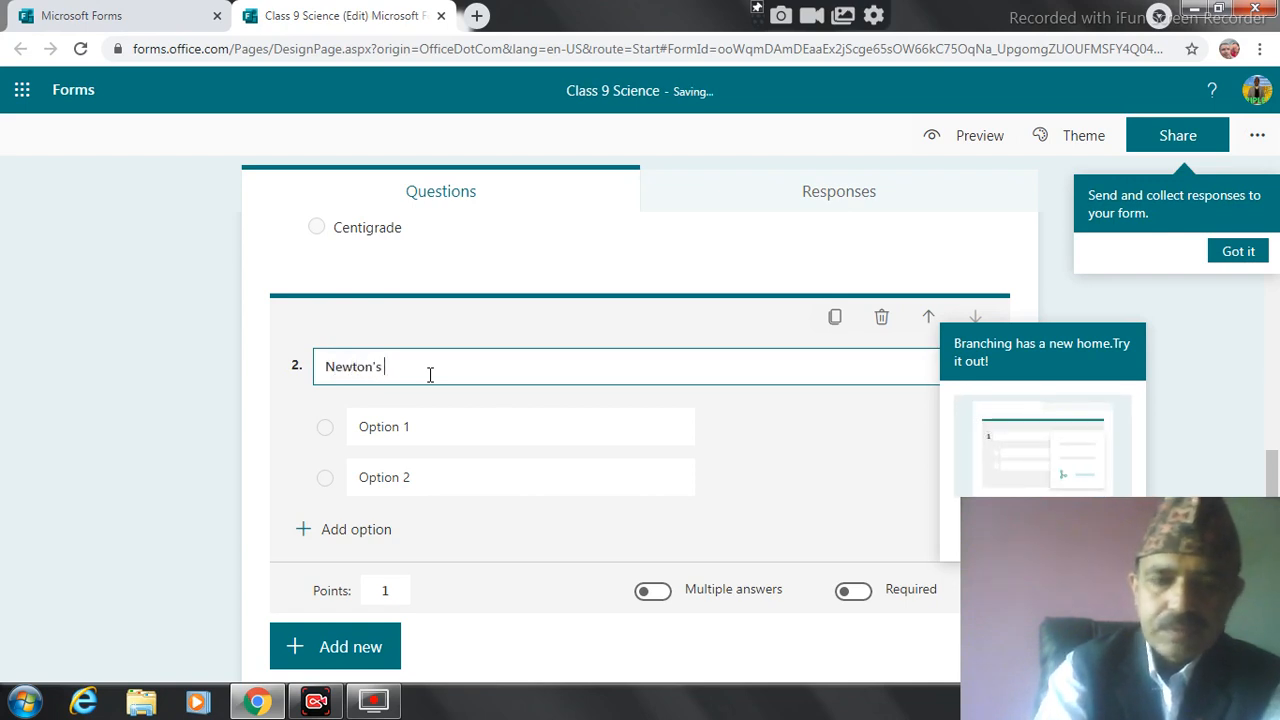
type("Second law")
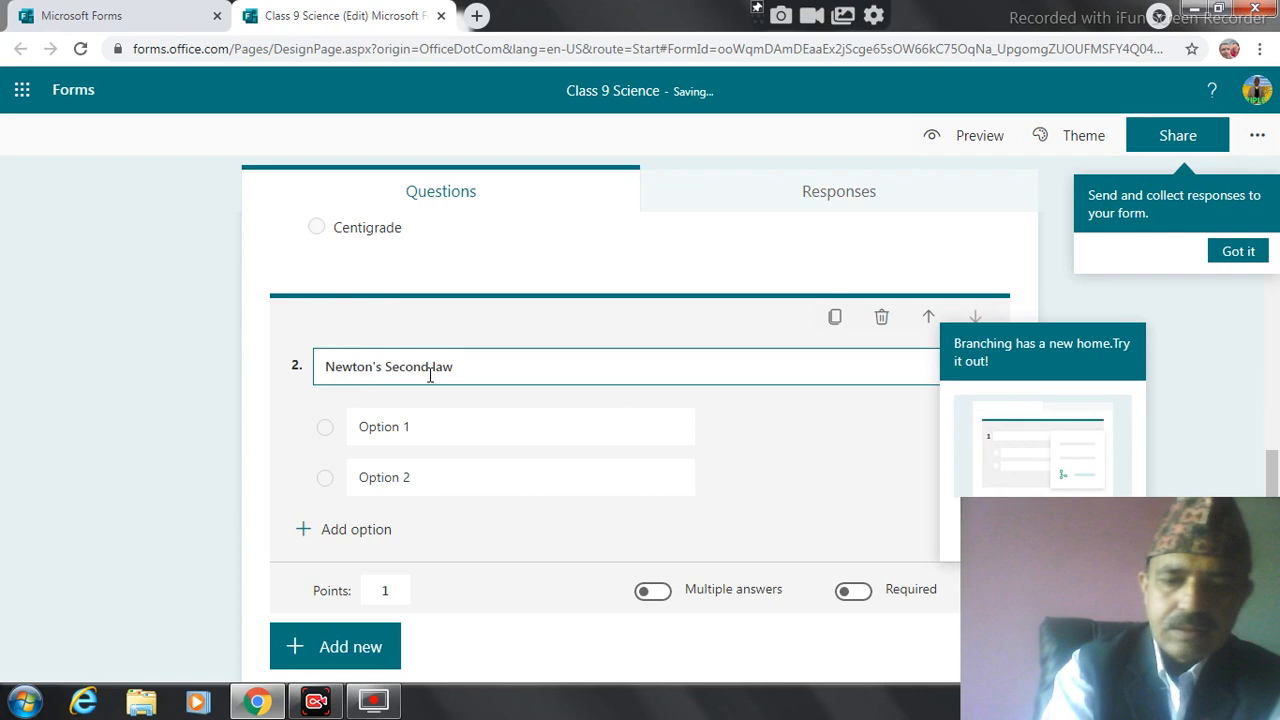
type(" ............ force.")
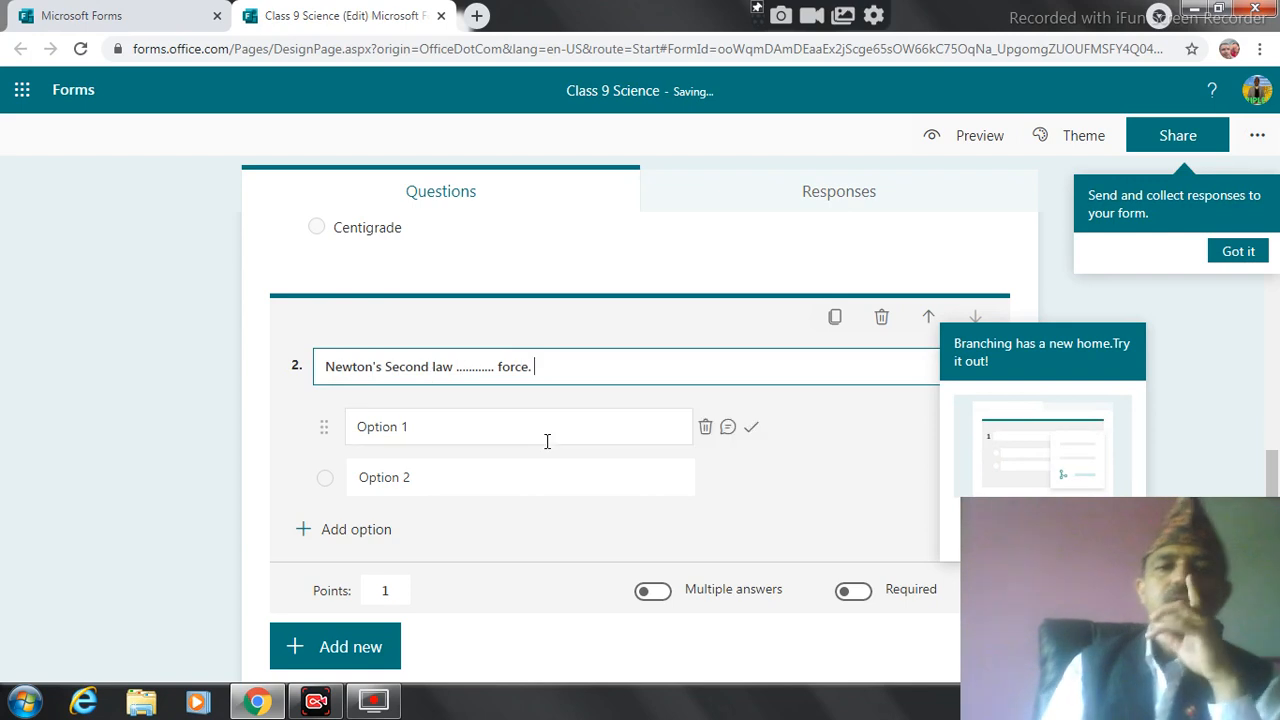
- Set the first two answer options of the Newton's law question to "defines" and "tells"
left_click(436, 431)
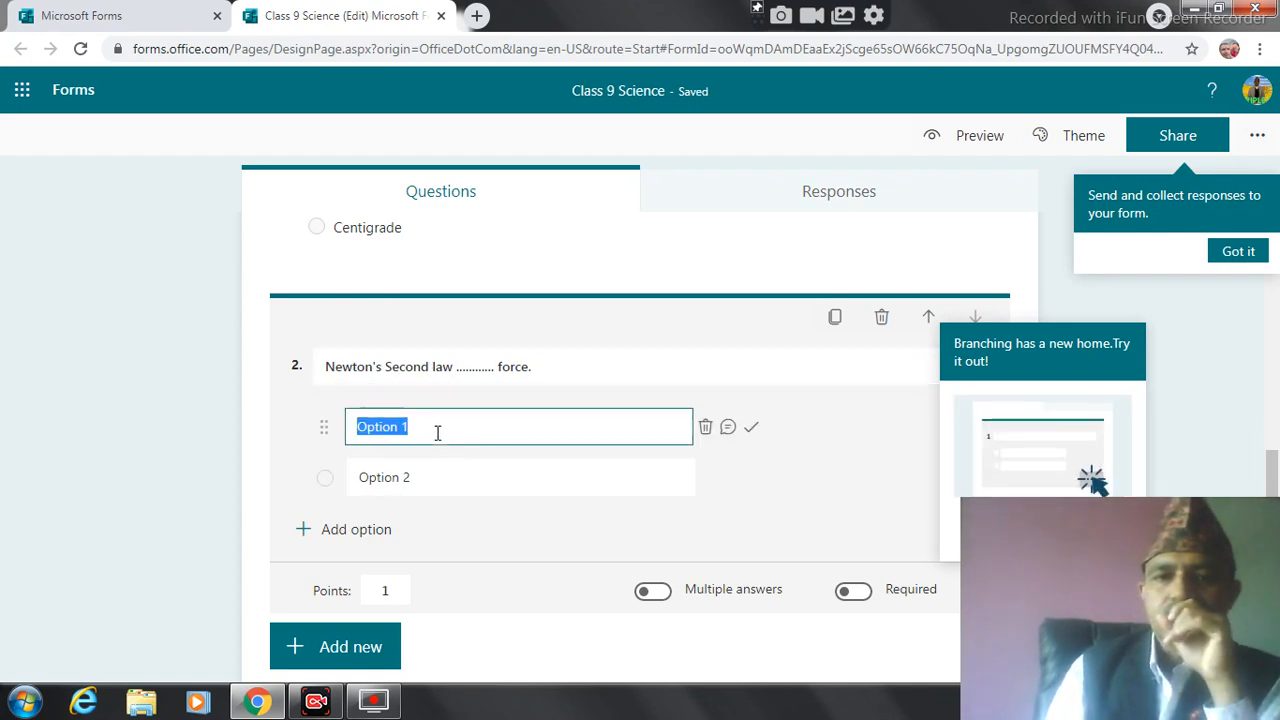
type("defines")
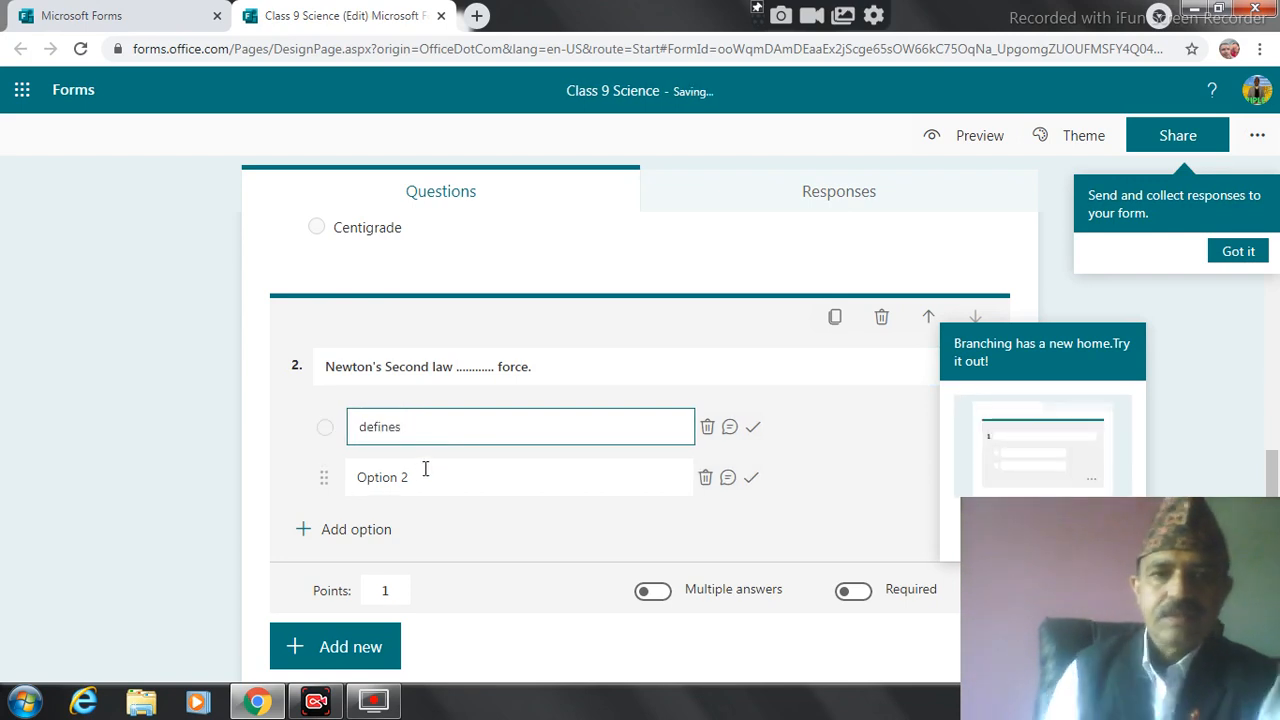
left_click(417, 483)
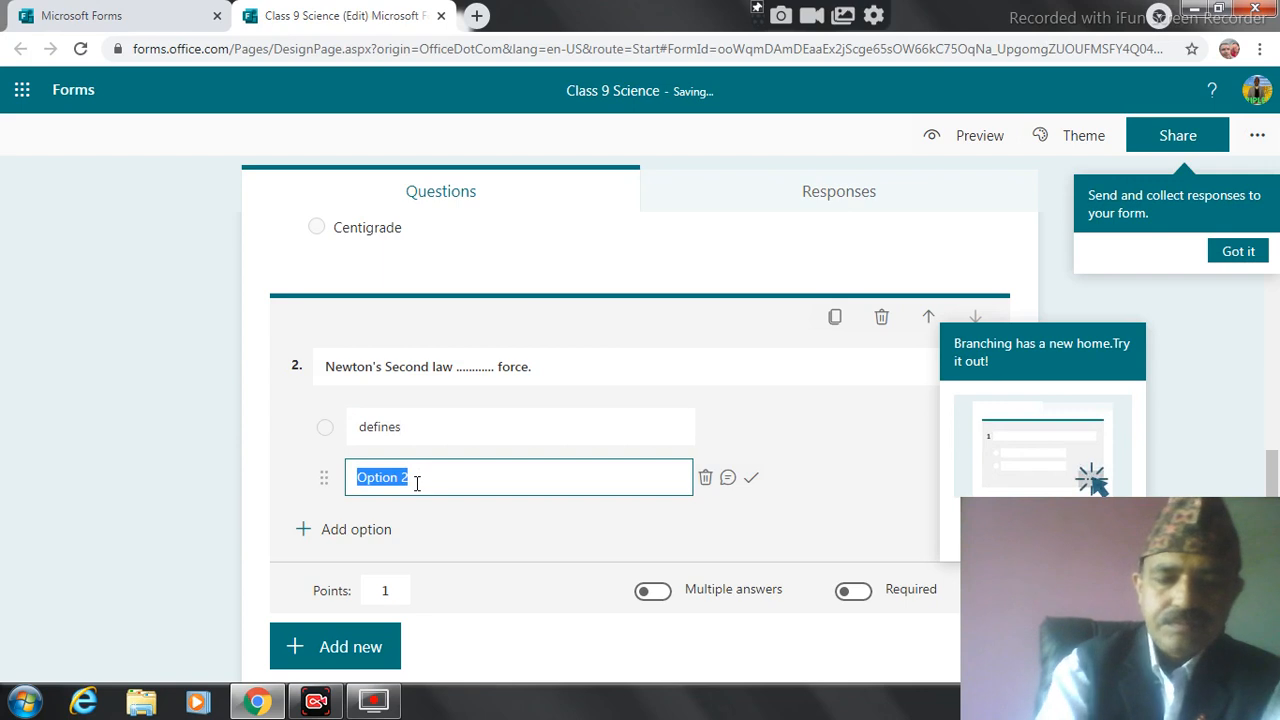
type("tells")
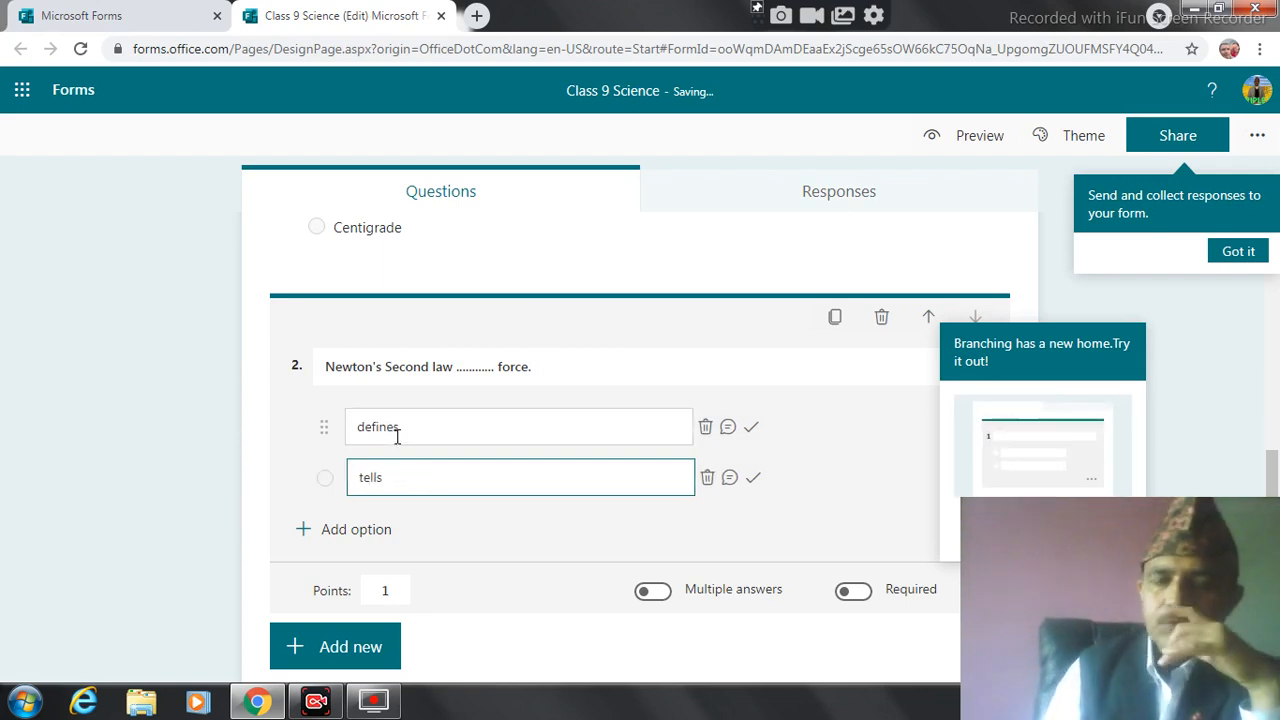
- Add "measures" and "reminds" in lowercase as the third and fourth answer options of the Newton's law question
left_click(351, 530)
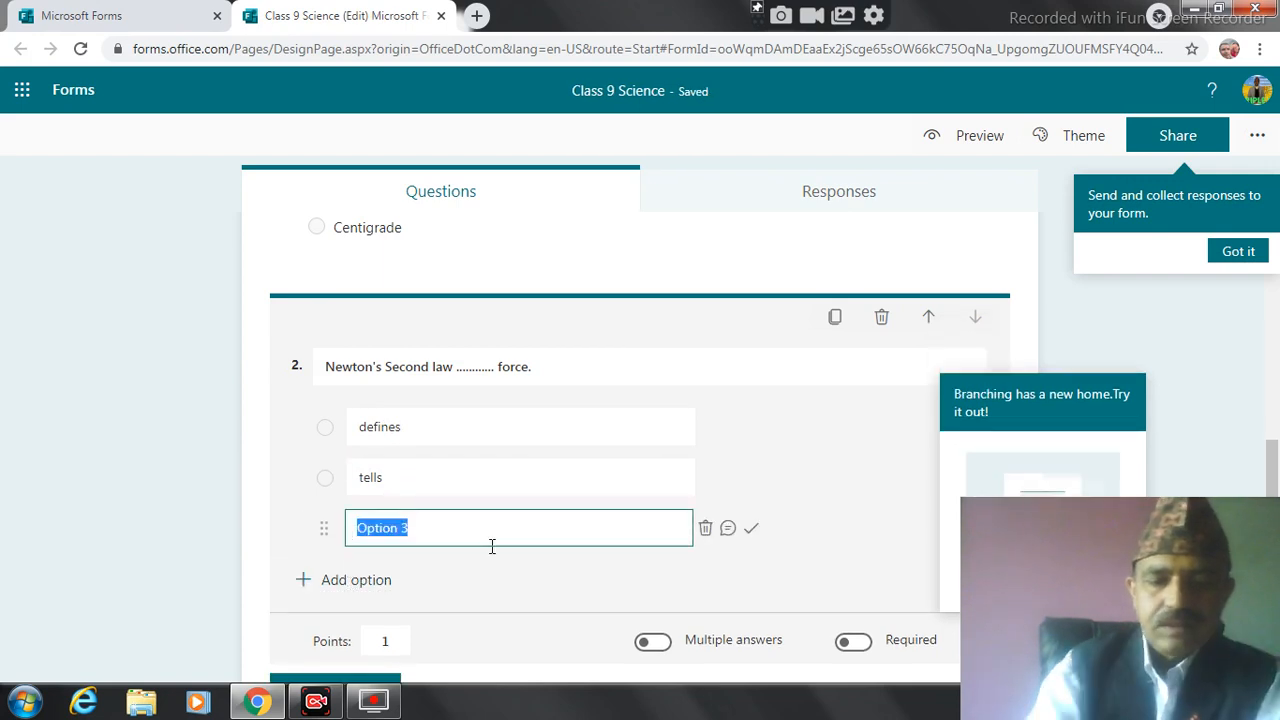
type("Measures")
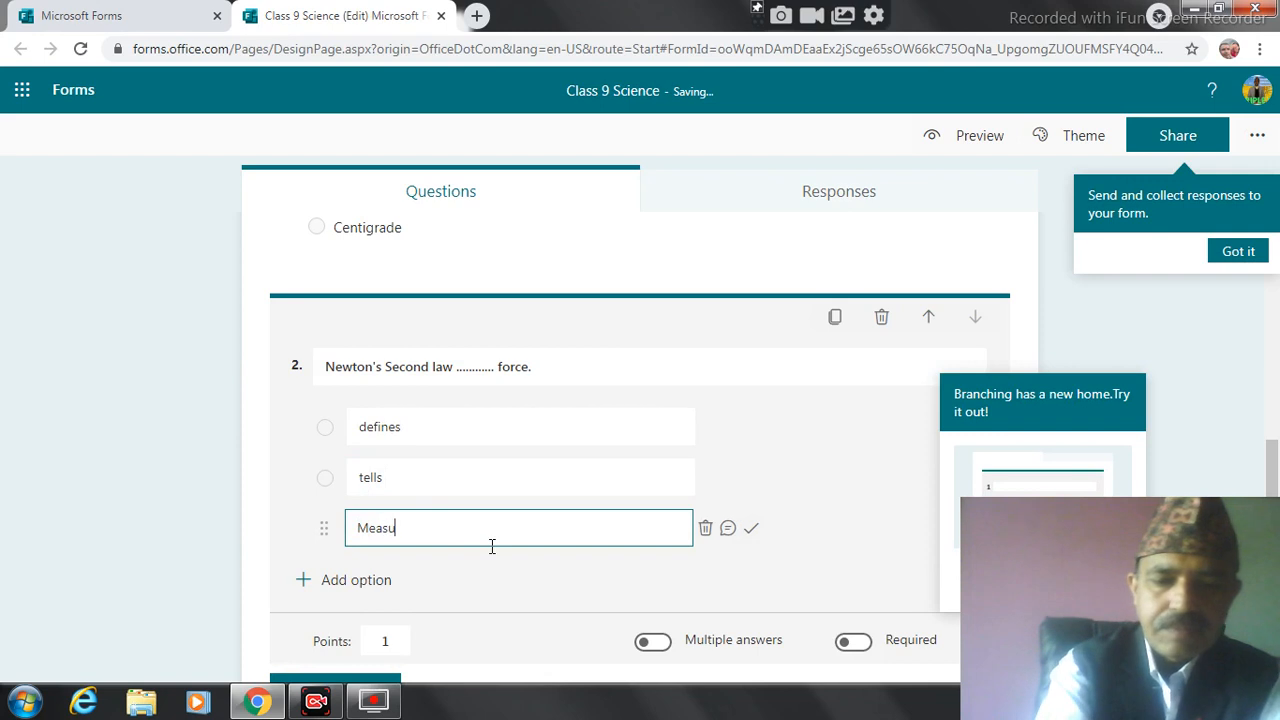
left_click(354, 582)
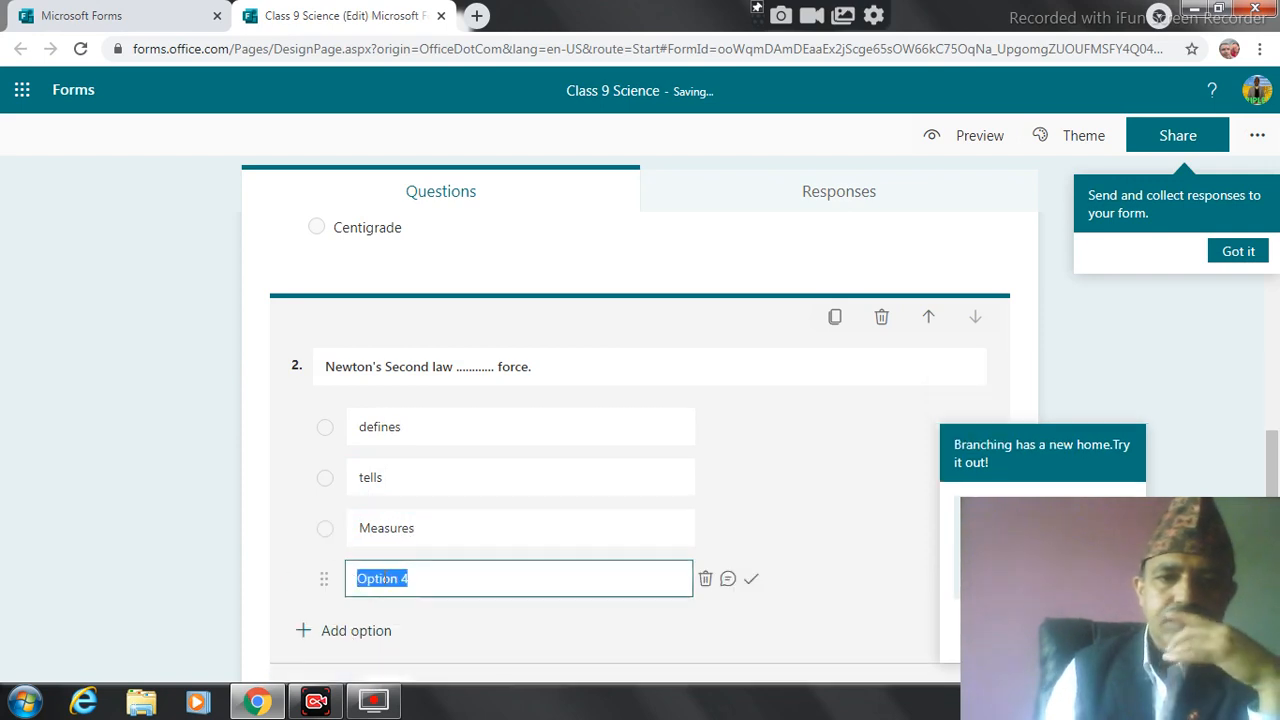
double_click(366, 530)
left_click(366, 530)
key("BackSpace")
type("m")
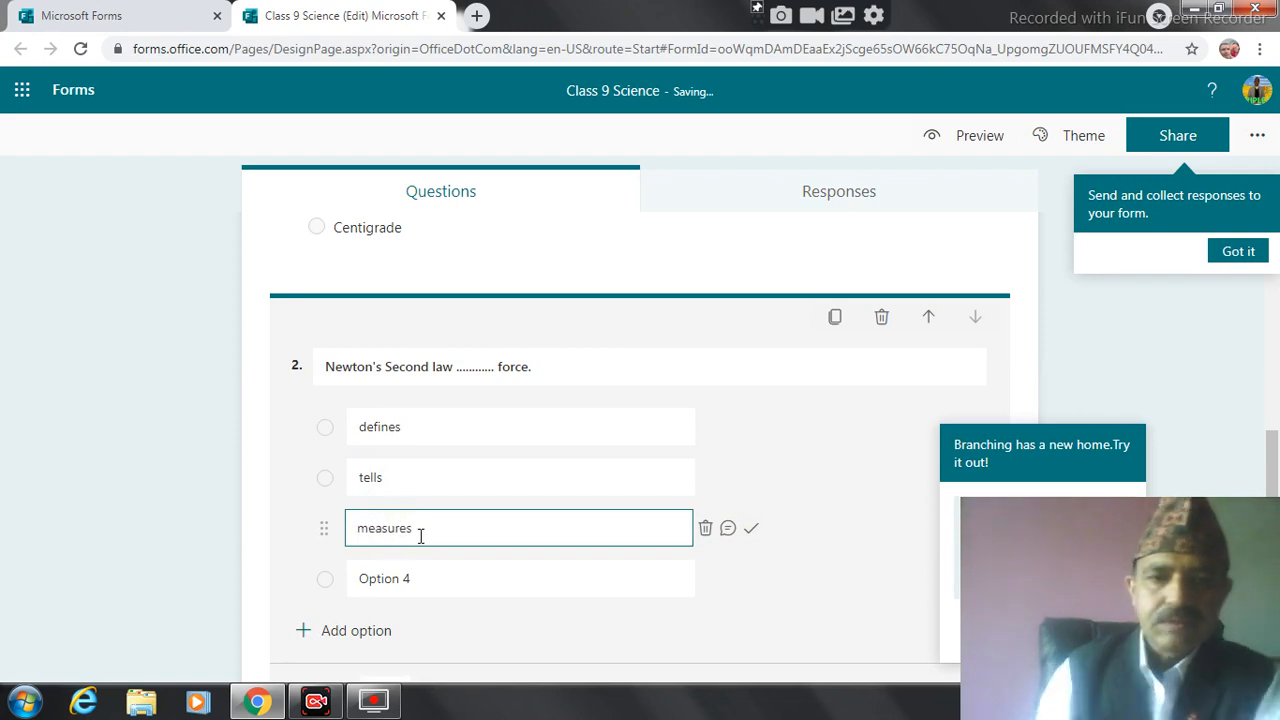
left_click(419, 585)
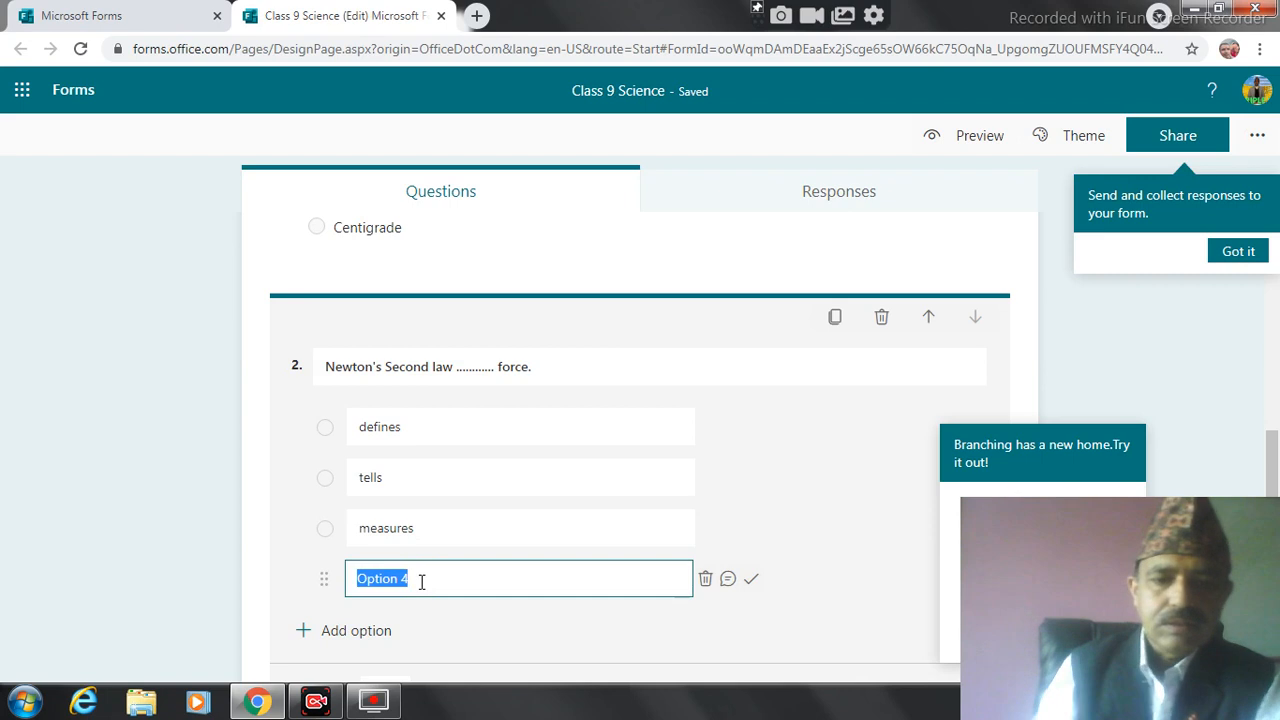
type("f")
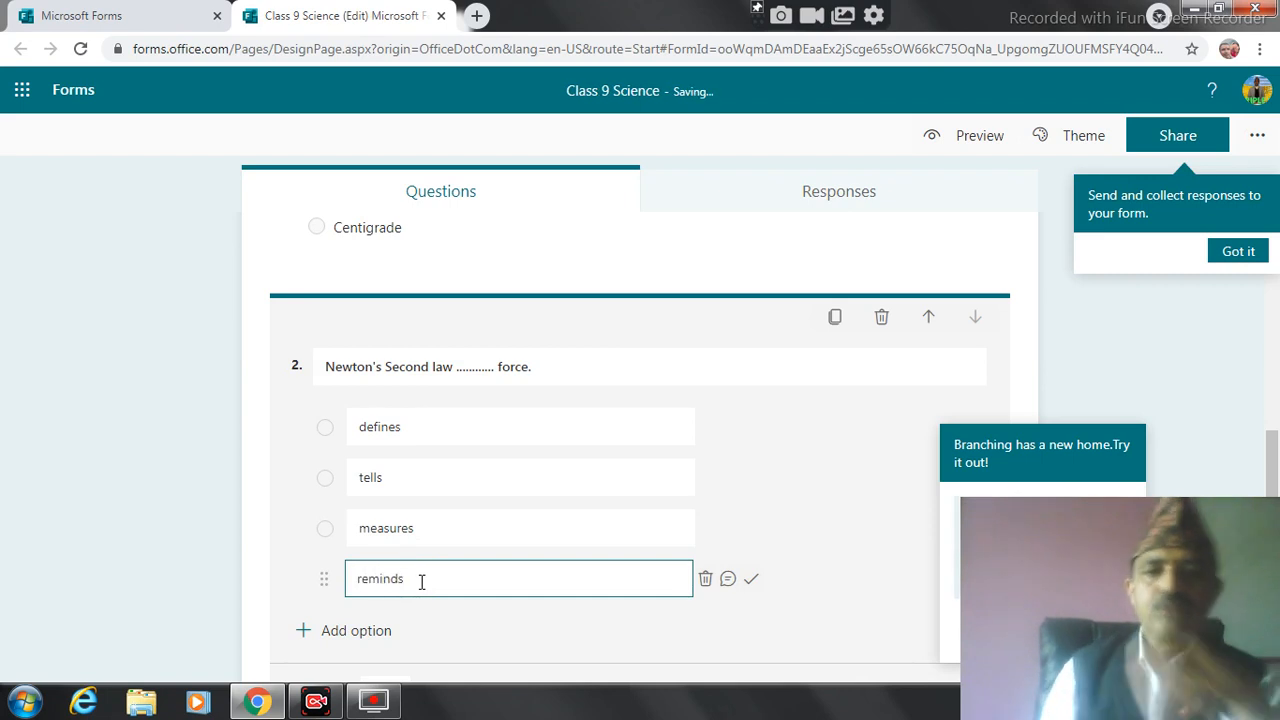
- Insert "of motion" after "law" in the second question's title and mark "measures" as its correct answer
left_click_drag(1275, 458, 1275, 300)
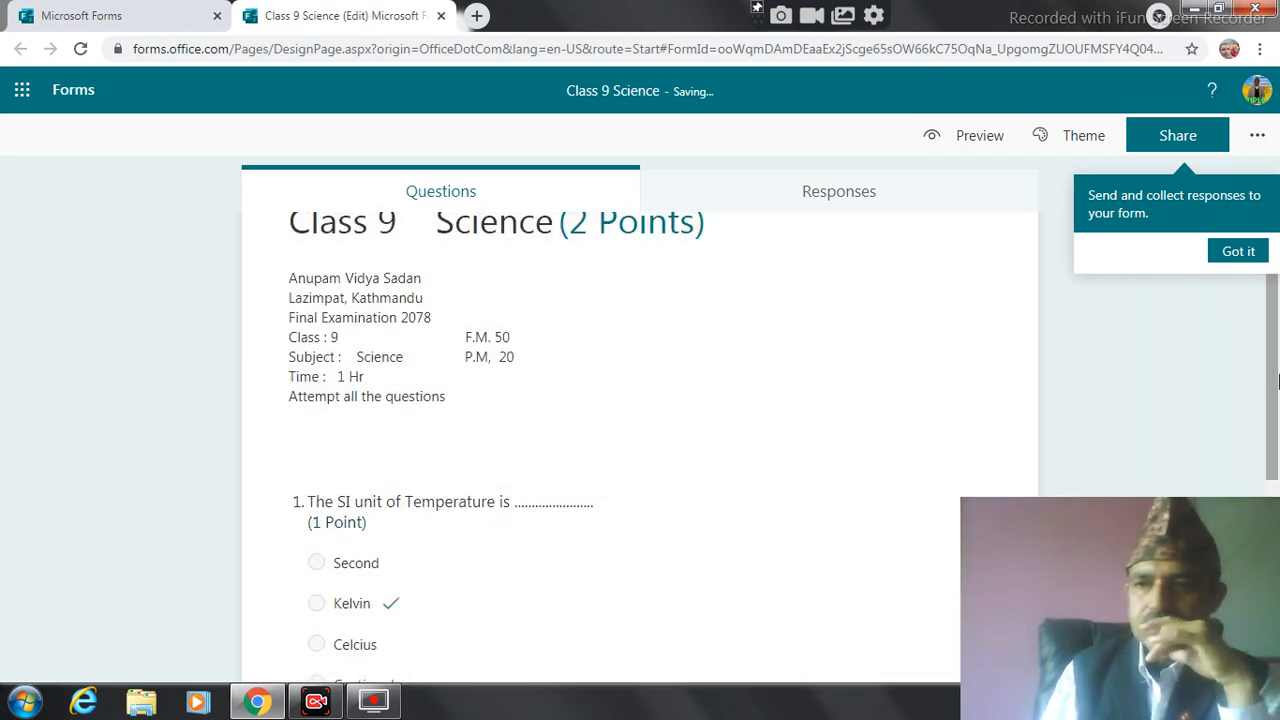
left_click_drag(1275, 386, 1275, 558)
left_click(470, 508)
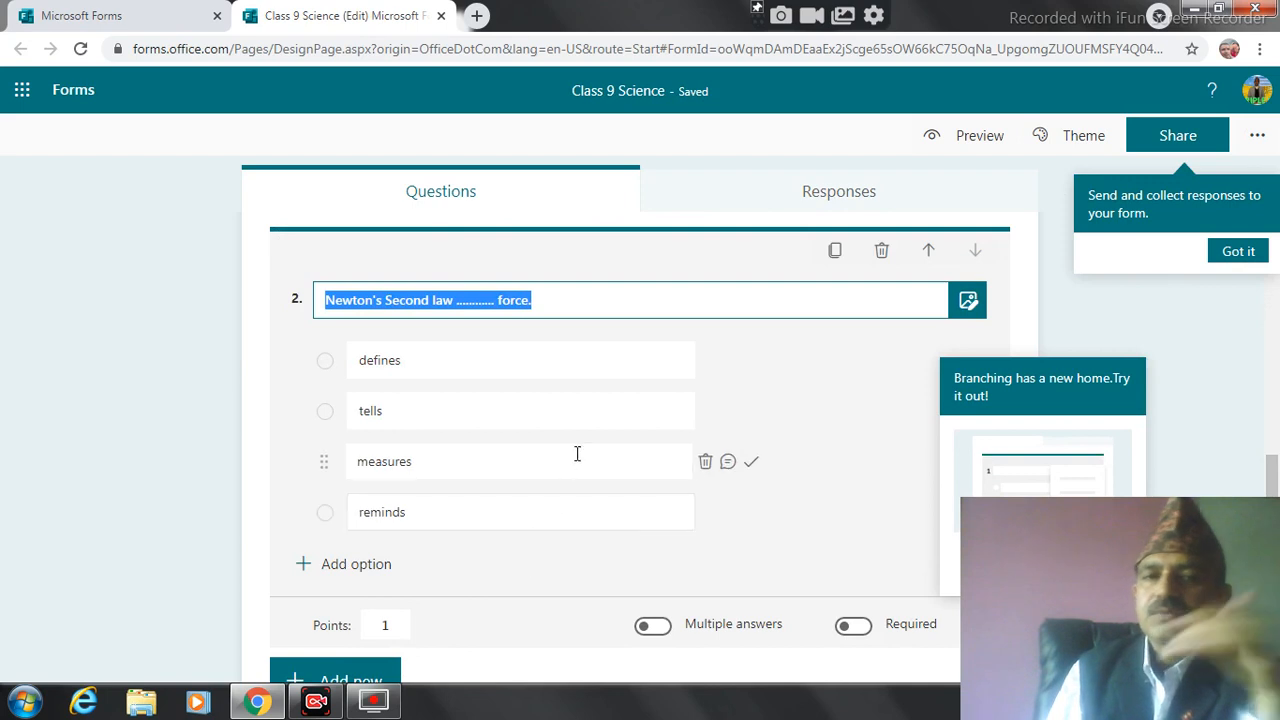
left_click(588, 302)
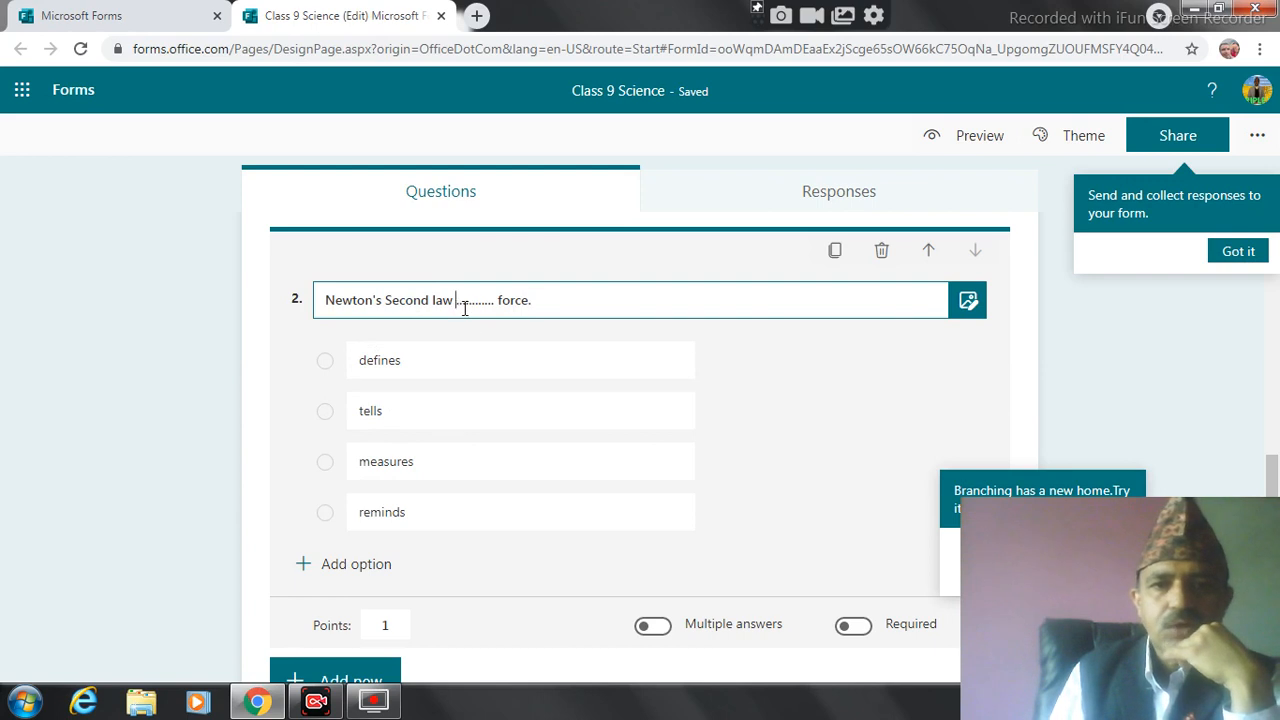
type("of m")
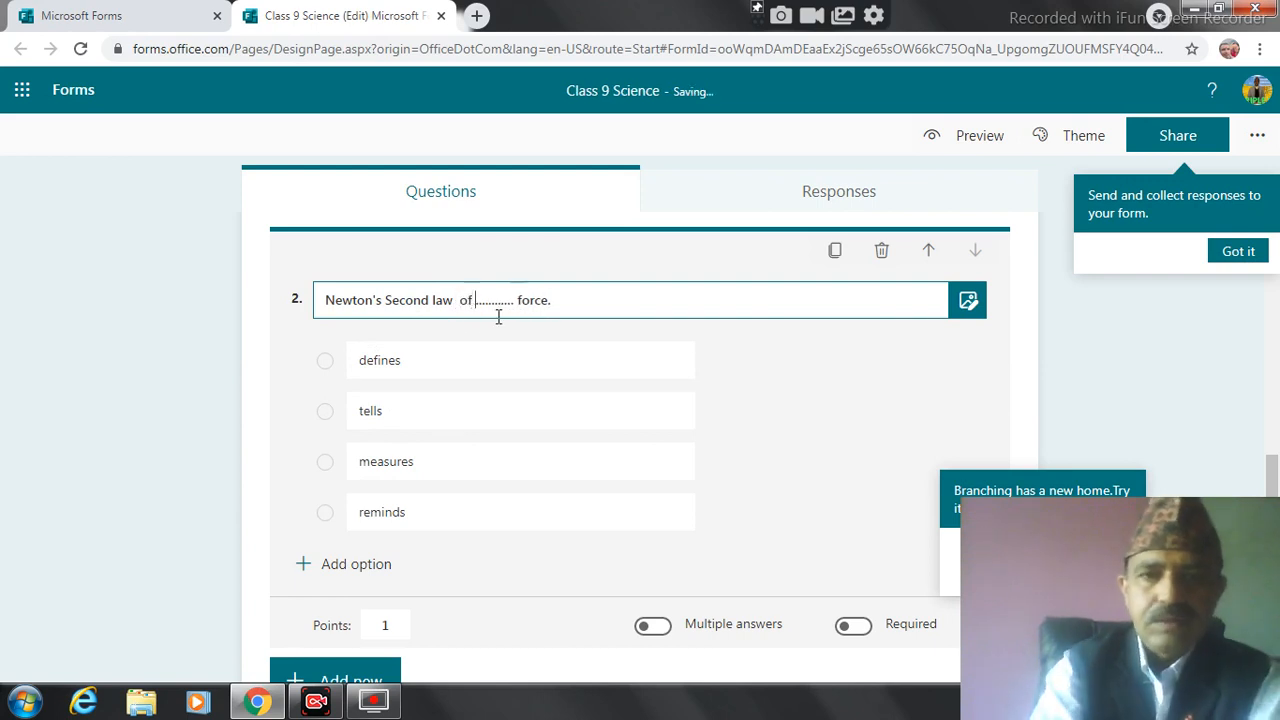
type("otion")
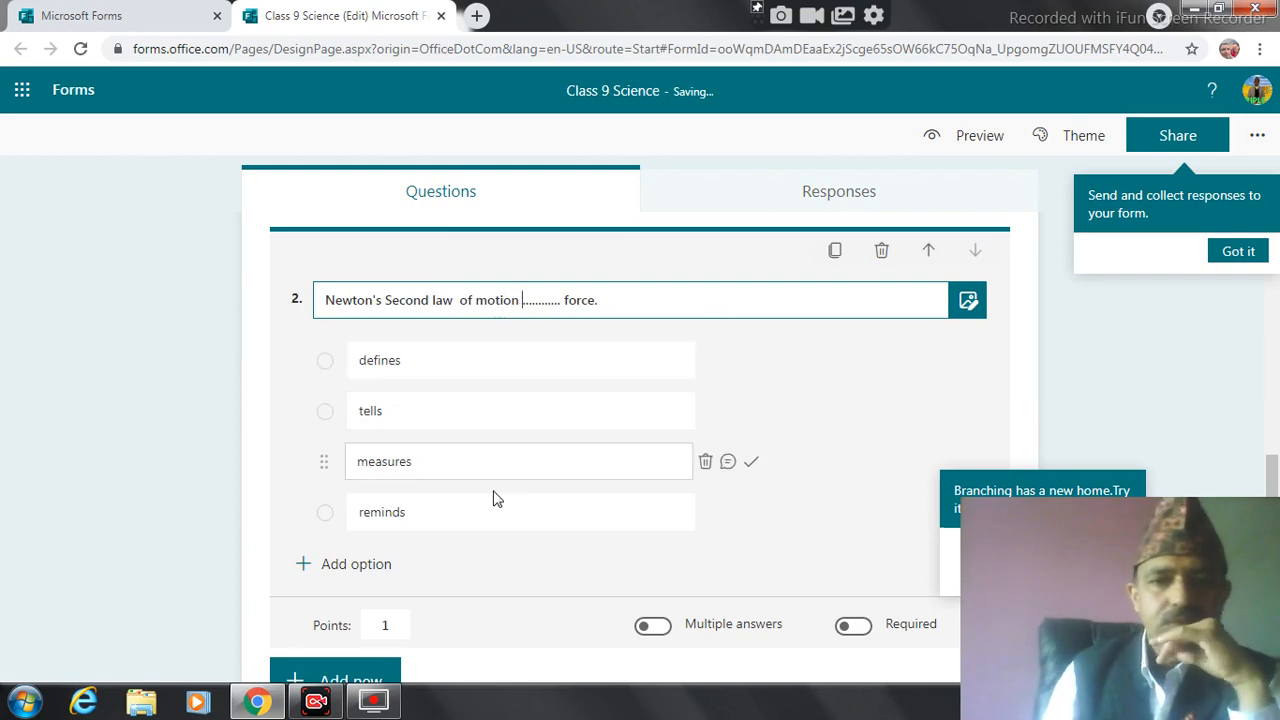
left_click(752, 463)
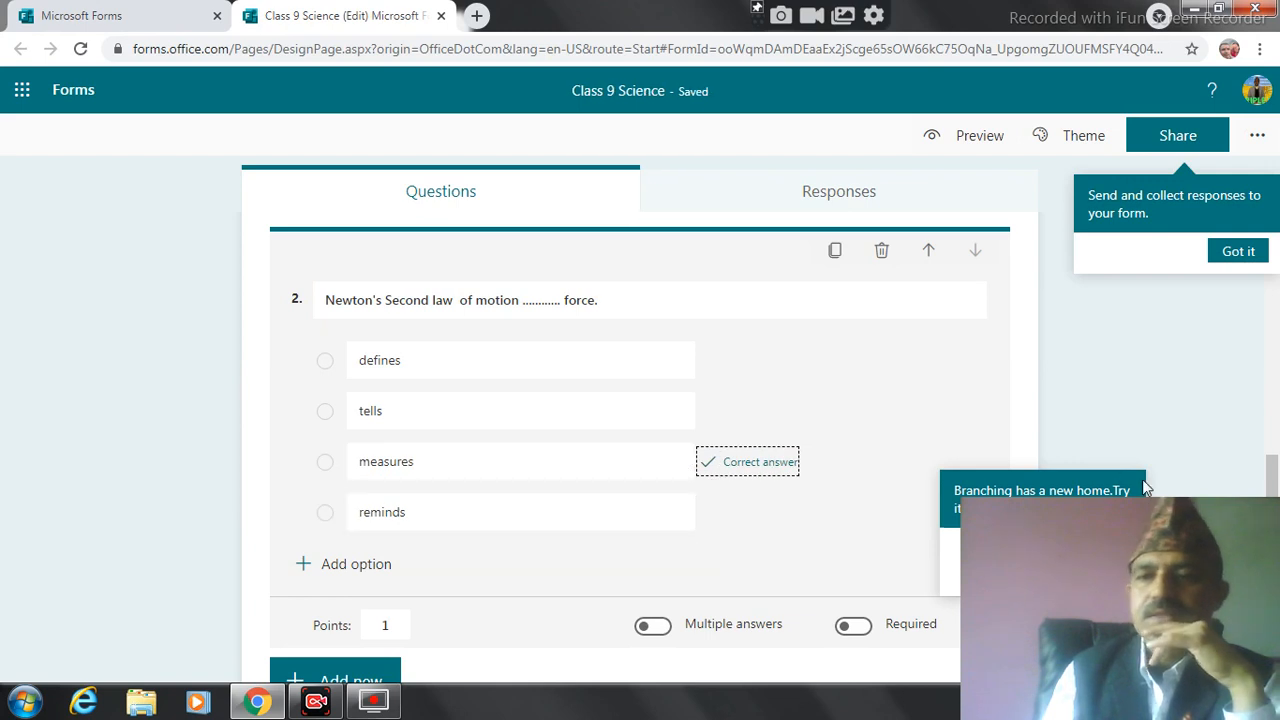
- Set the points of the SI unit of Temperature question to 2
left_click_drag(1268, 480, 1273, 275)
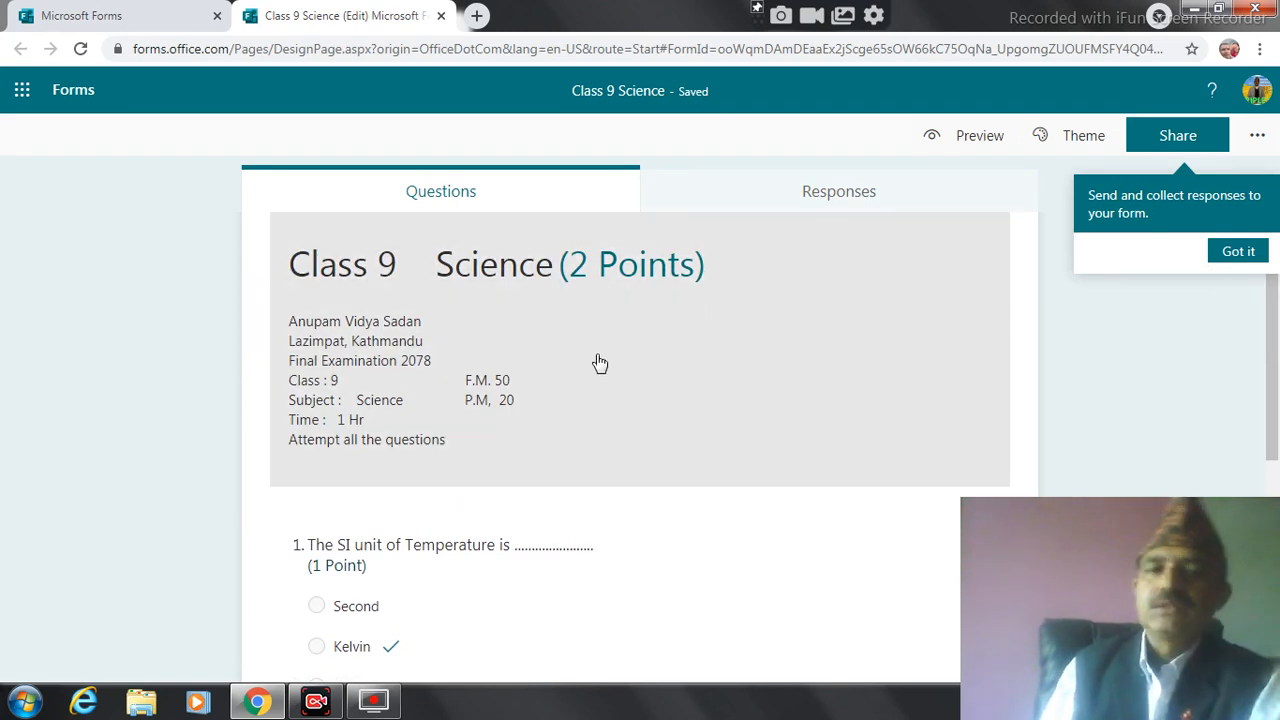
mouse_move(1273, 310)
left_mouse_down()
mouse_move(1275, 350)
mouse_move(1278, 300)
left_mouse_up()
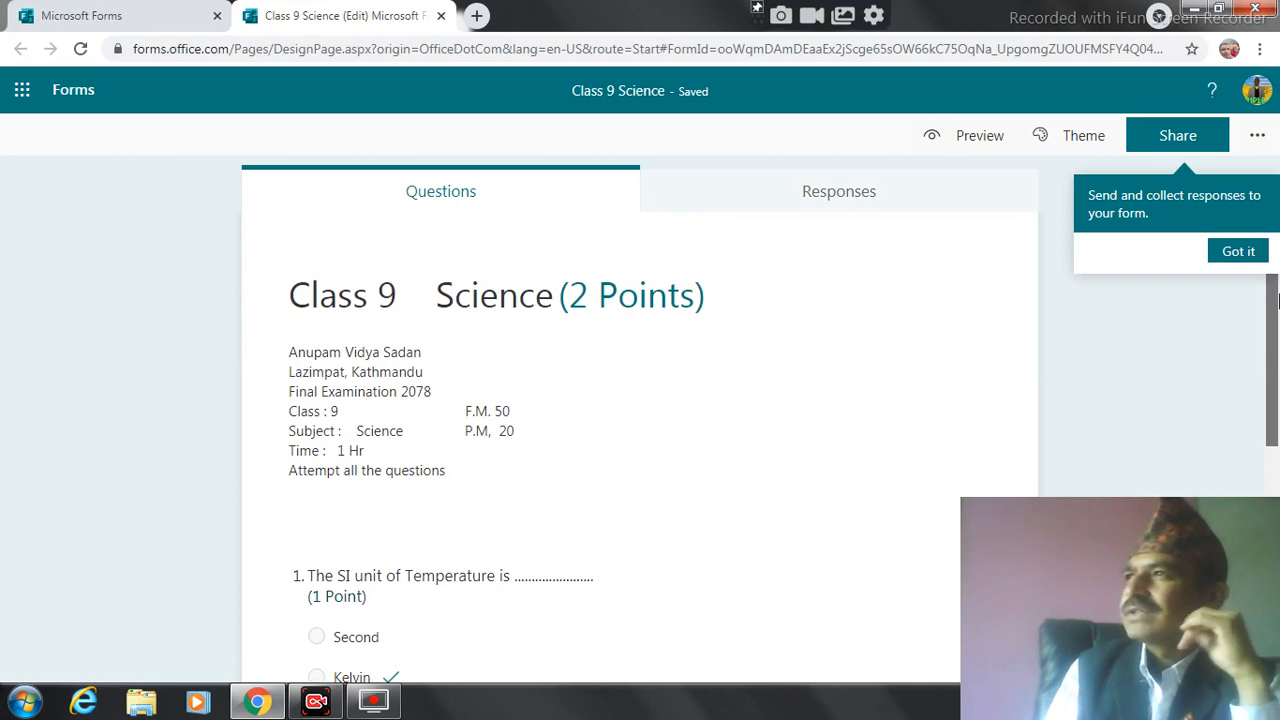
left_click_drag(1278, 302, 1277, 460)
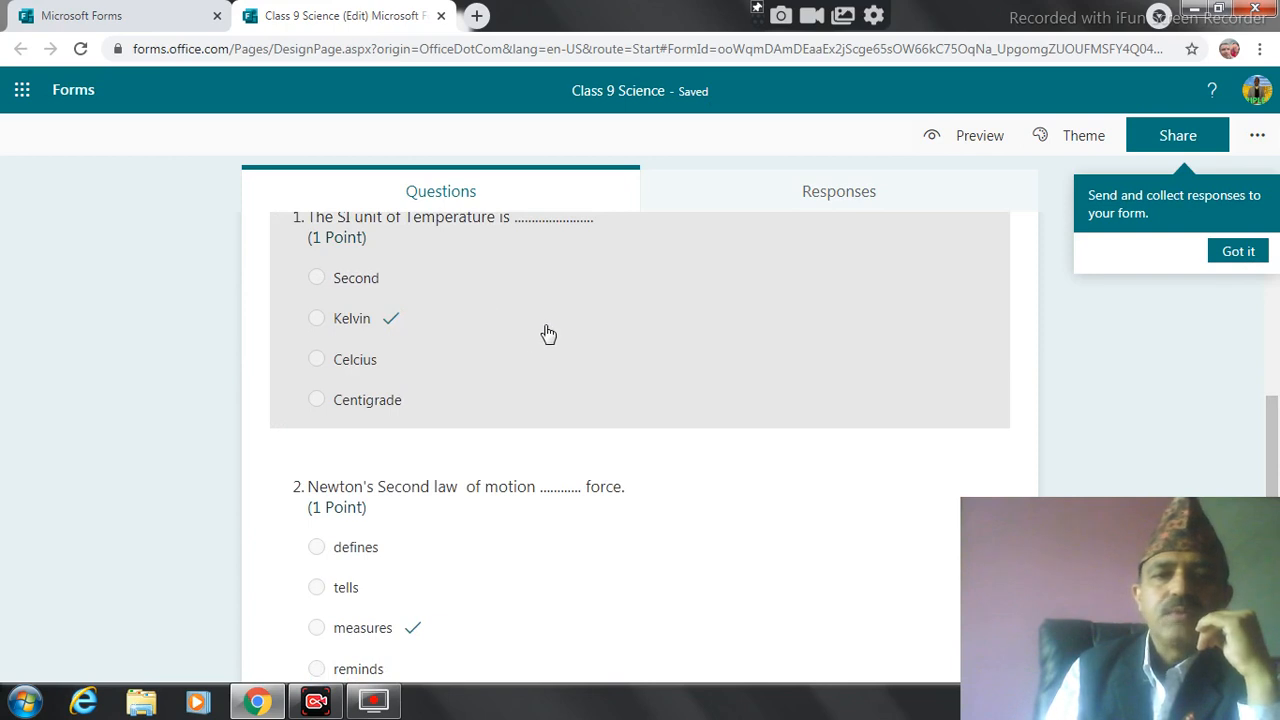
left_click(548, 333)
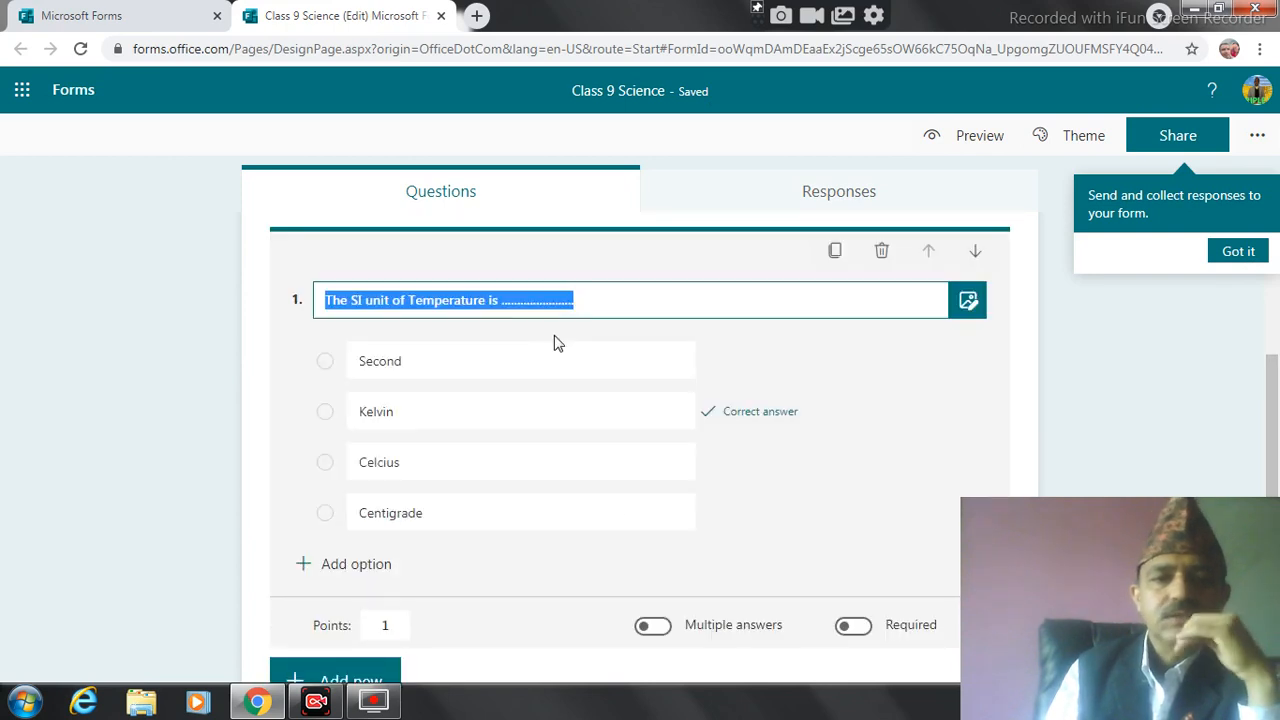
left_click(387, 624)
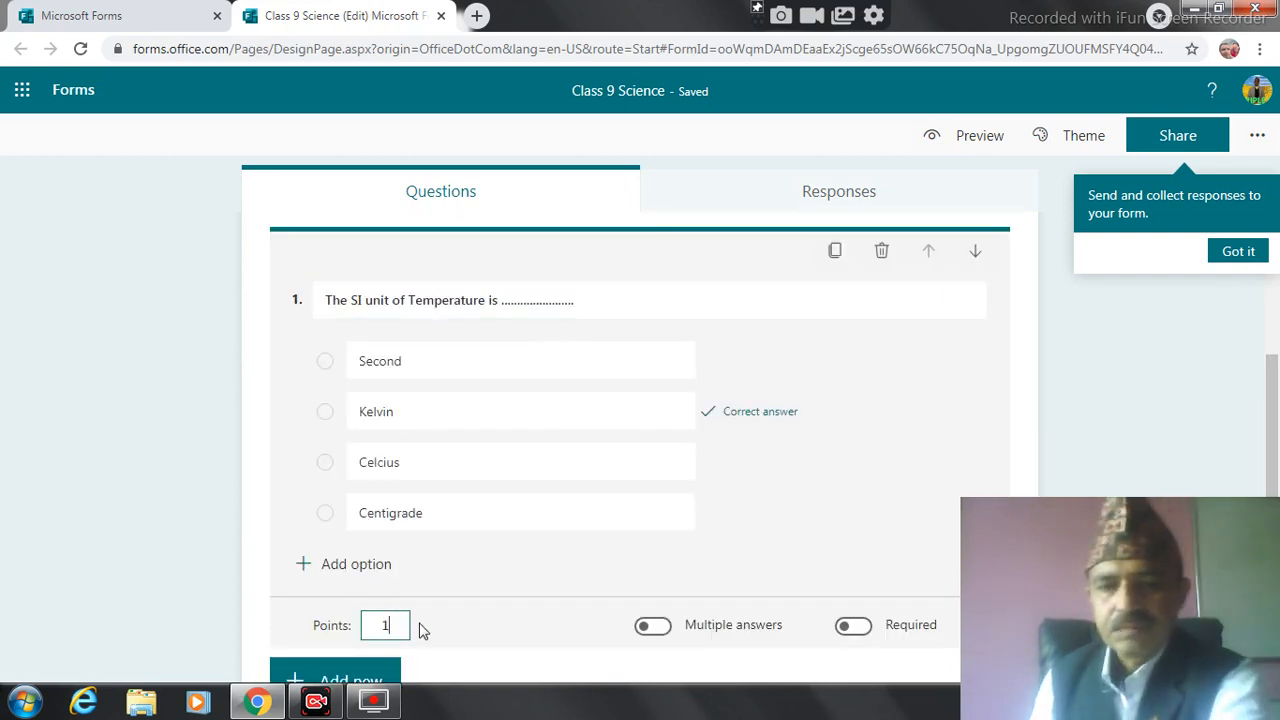
type("2")
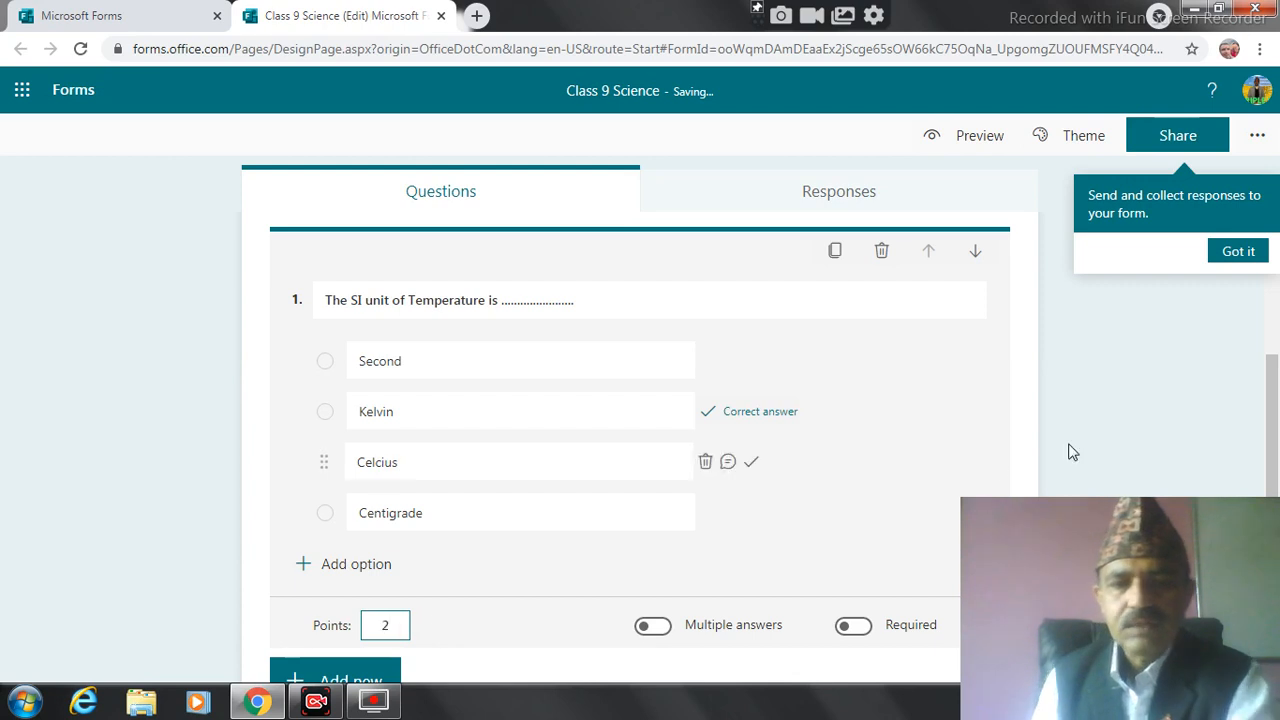
- Set the points of the Newton's Second law question to 2 and check the form's total points
left_click_drag(1271, 371, 1274, 471)
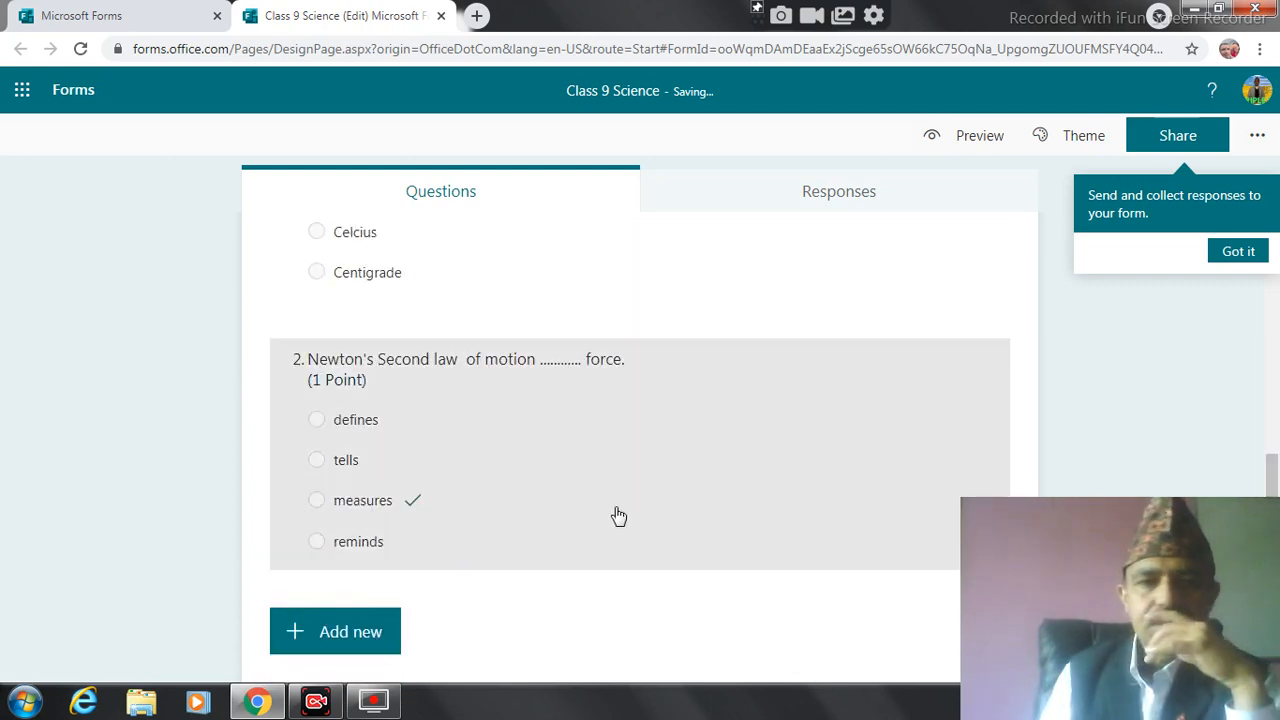
left_click(534, 497)
left_click(395, 622)
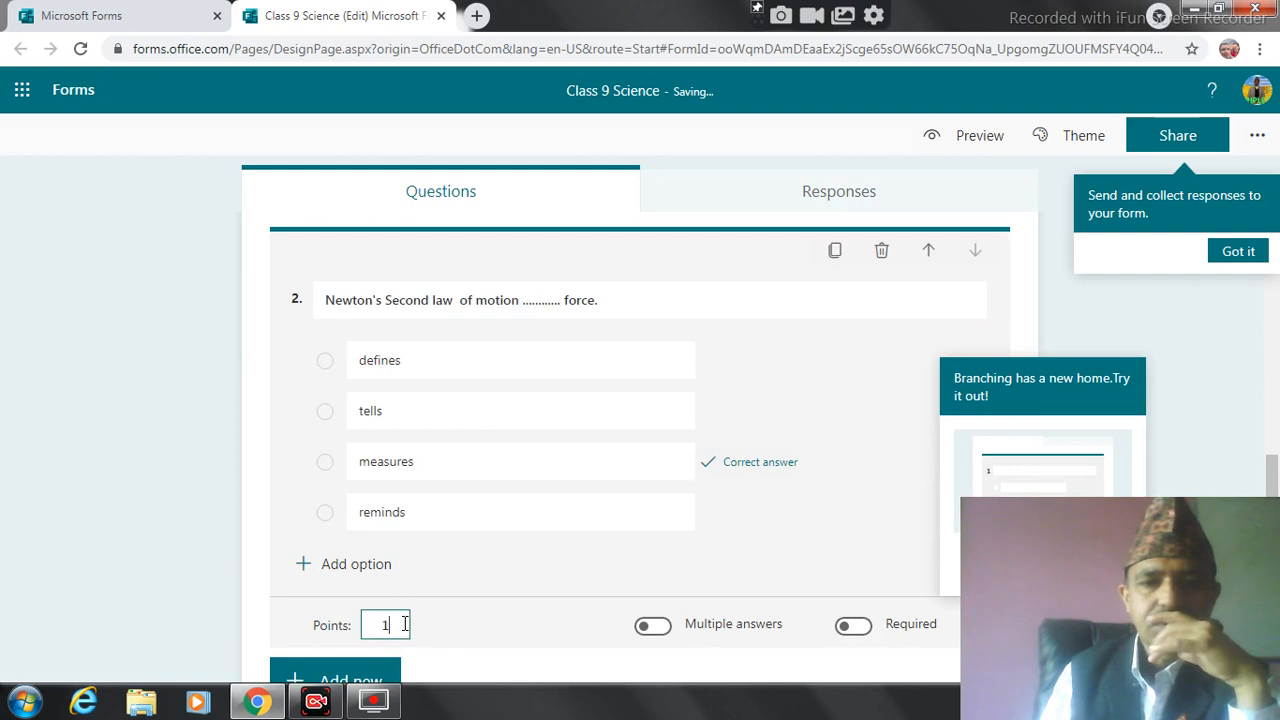
key("BackSpace")
type("2")
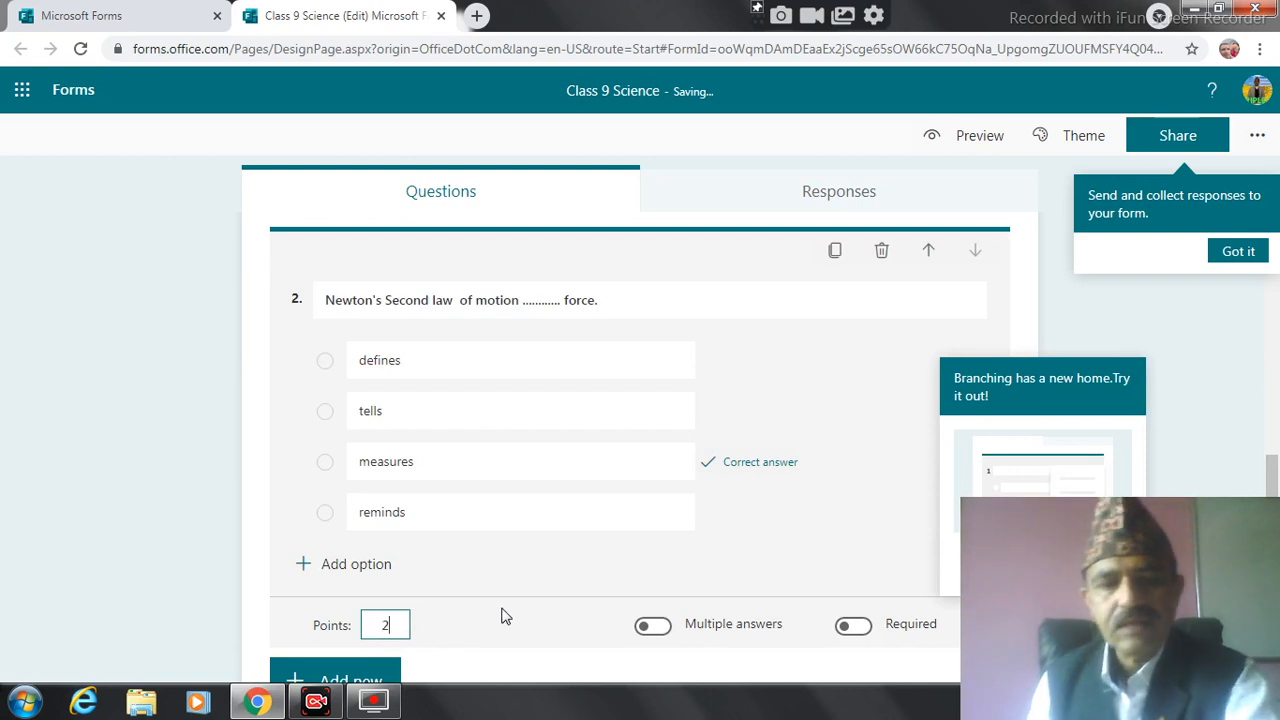
left_click_drag(1276, 470, 1277, 258)
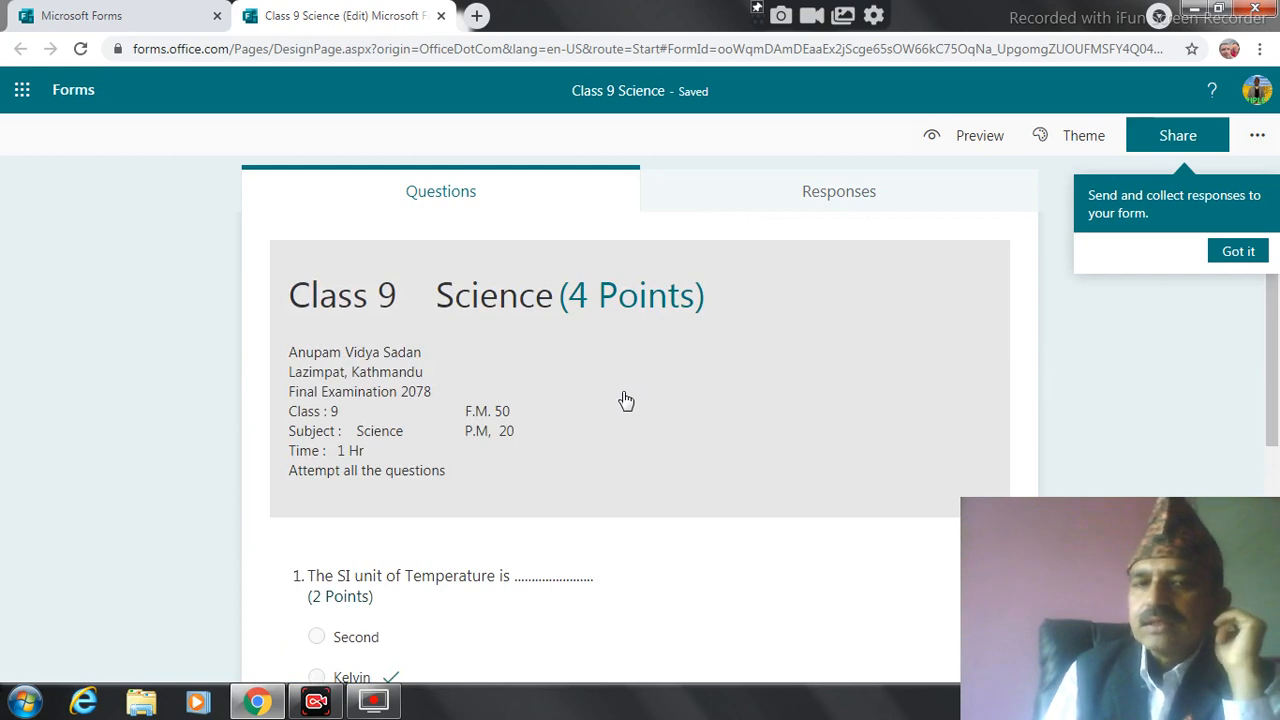
- Add a third Choice question titled "There are .................. types of lever."
left_click_drag(1273, 356, 1277, 526)
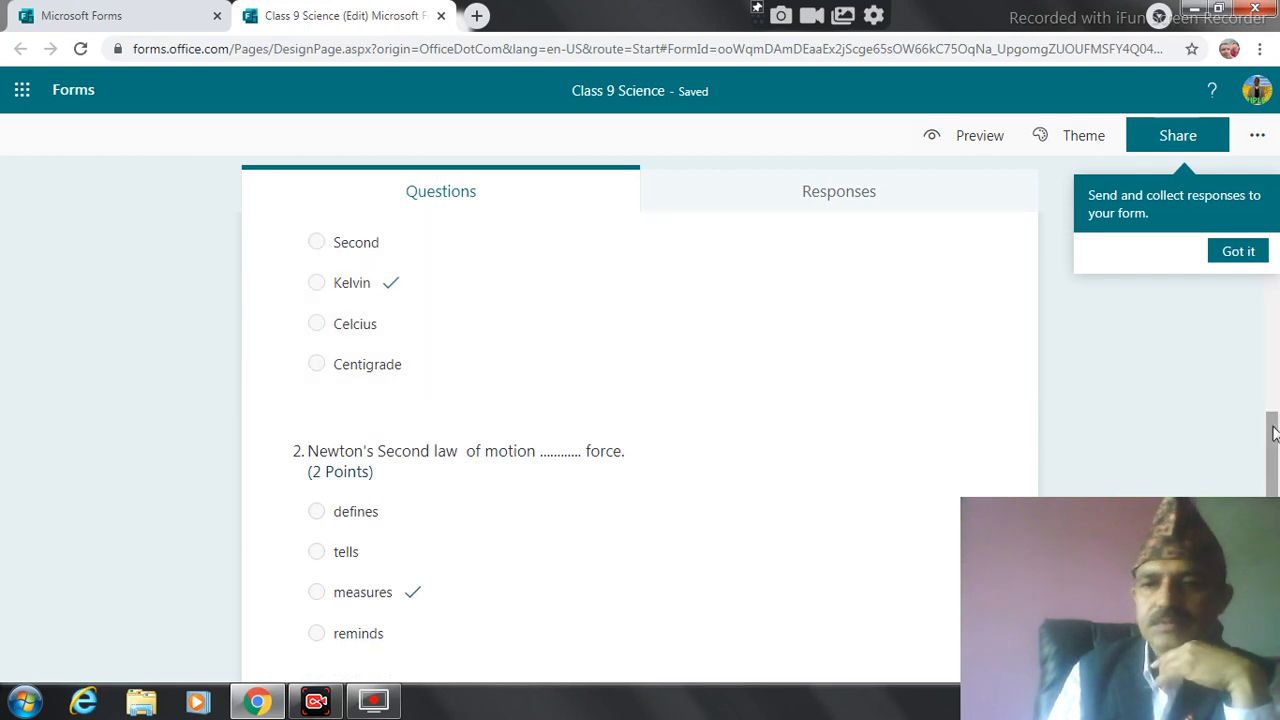
left_click_drag(1274, 434, 1276, 510)
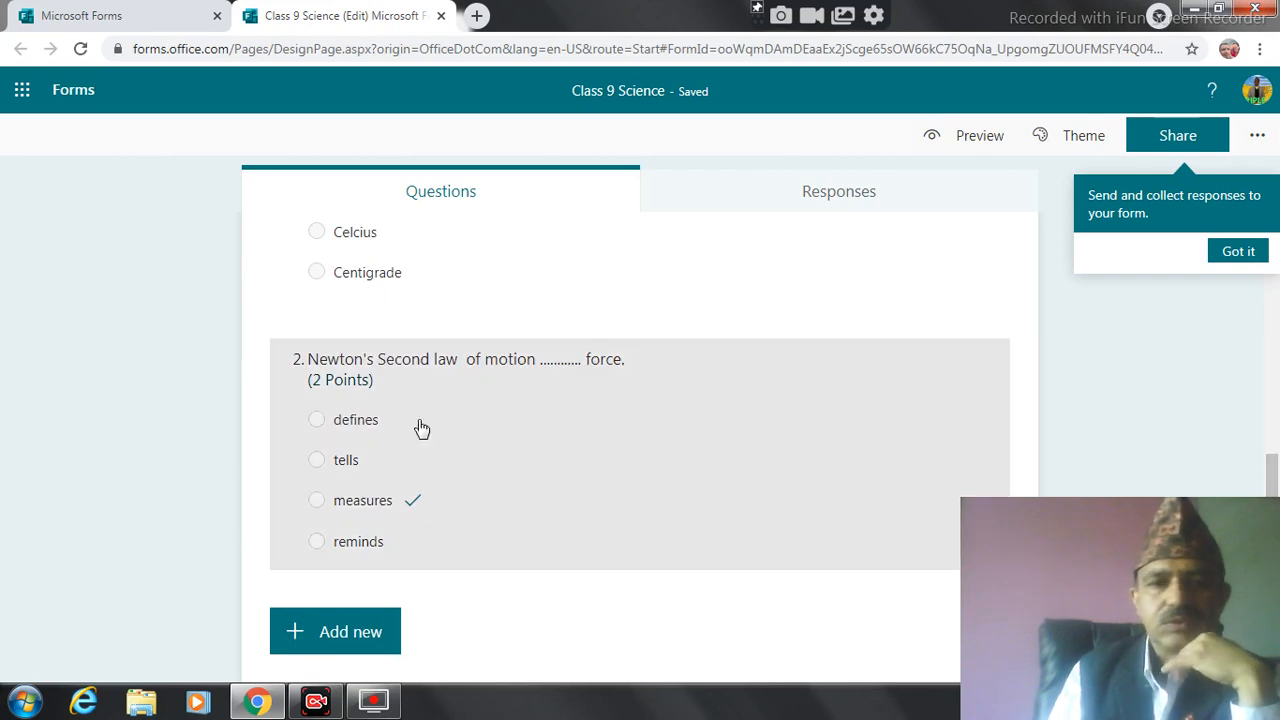
left_click(345, 636)
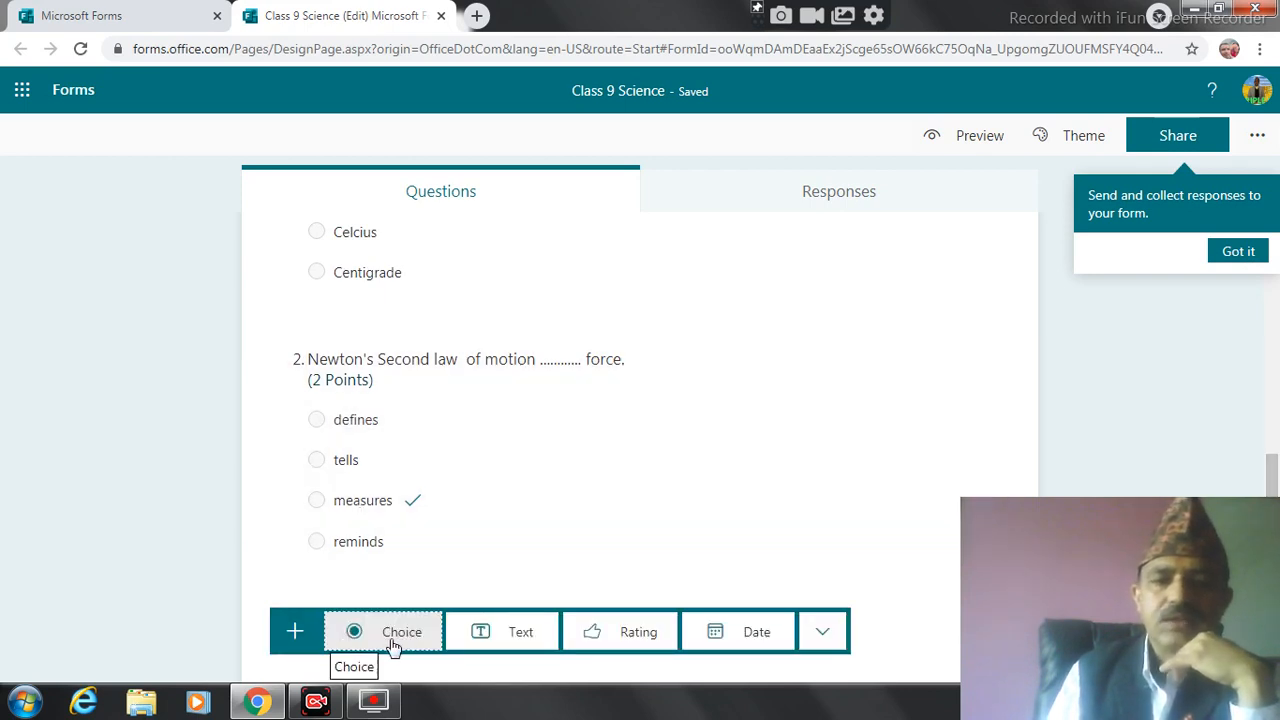
left_click(389, 636)
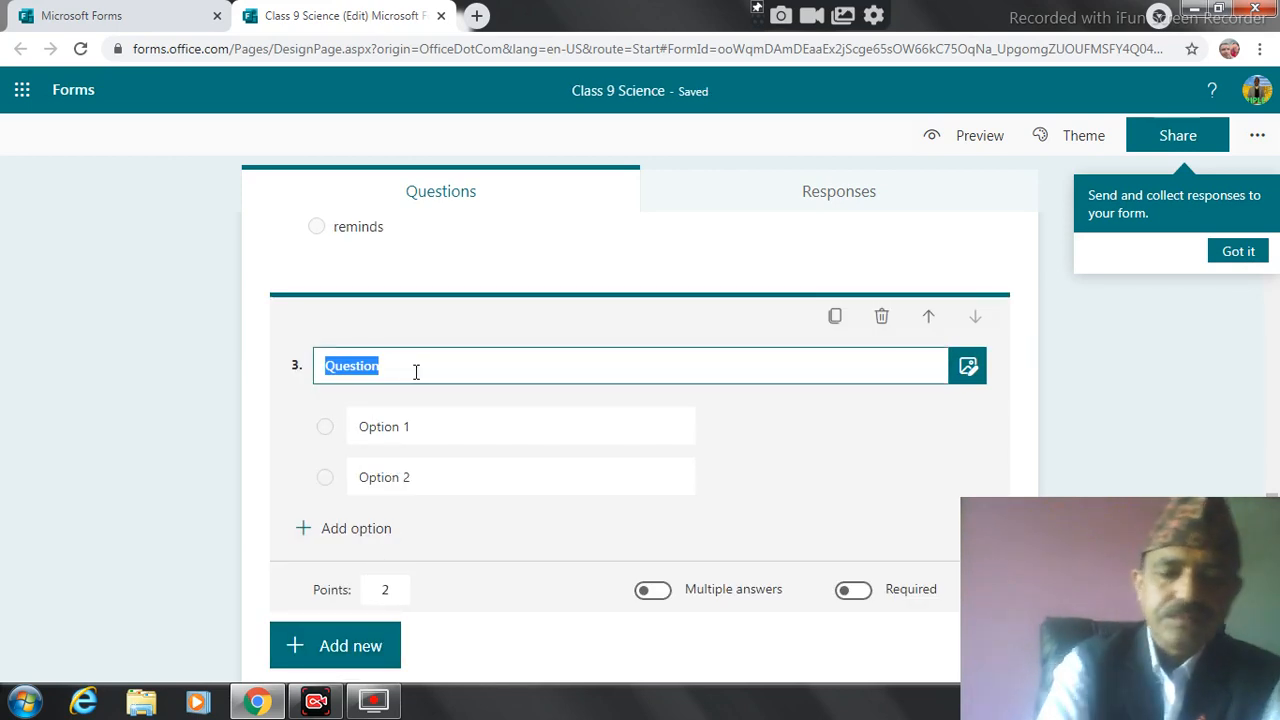
type("There")
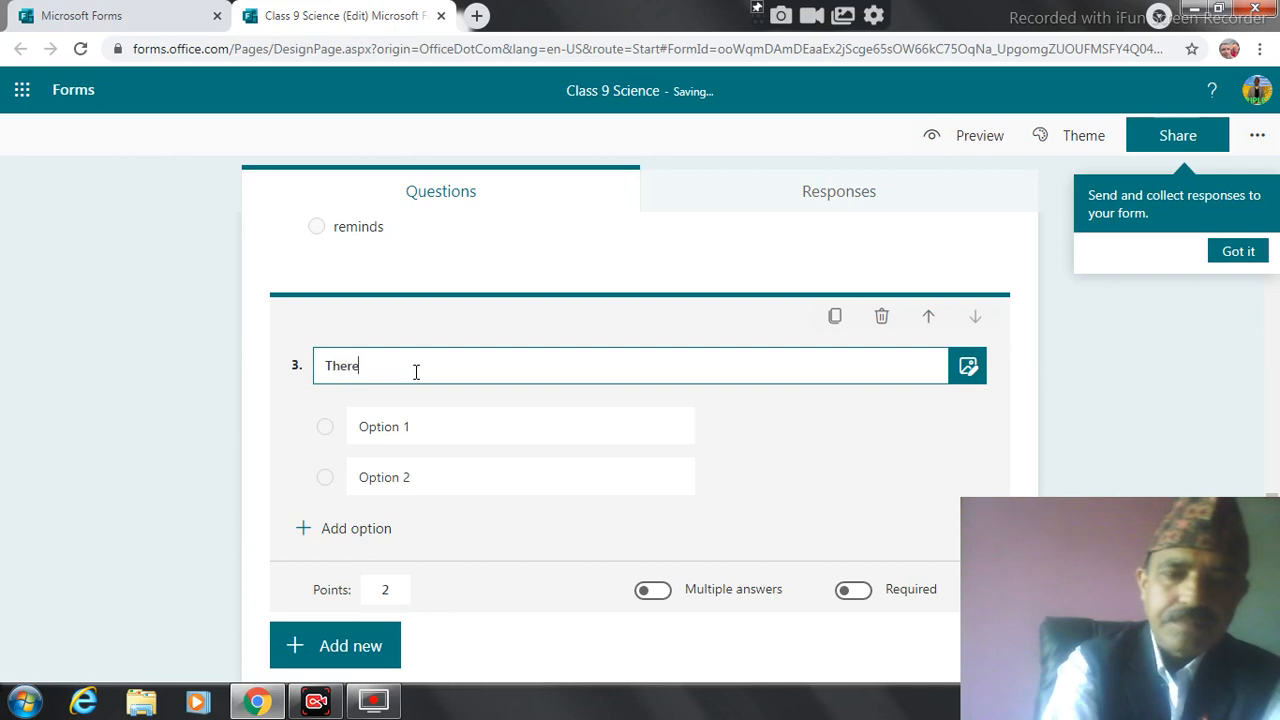
type(" are .................. ty")
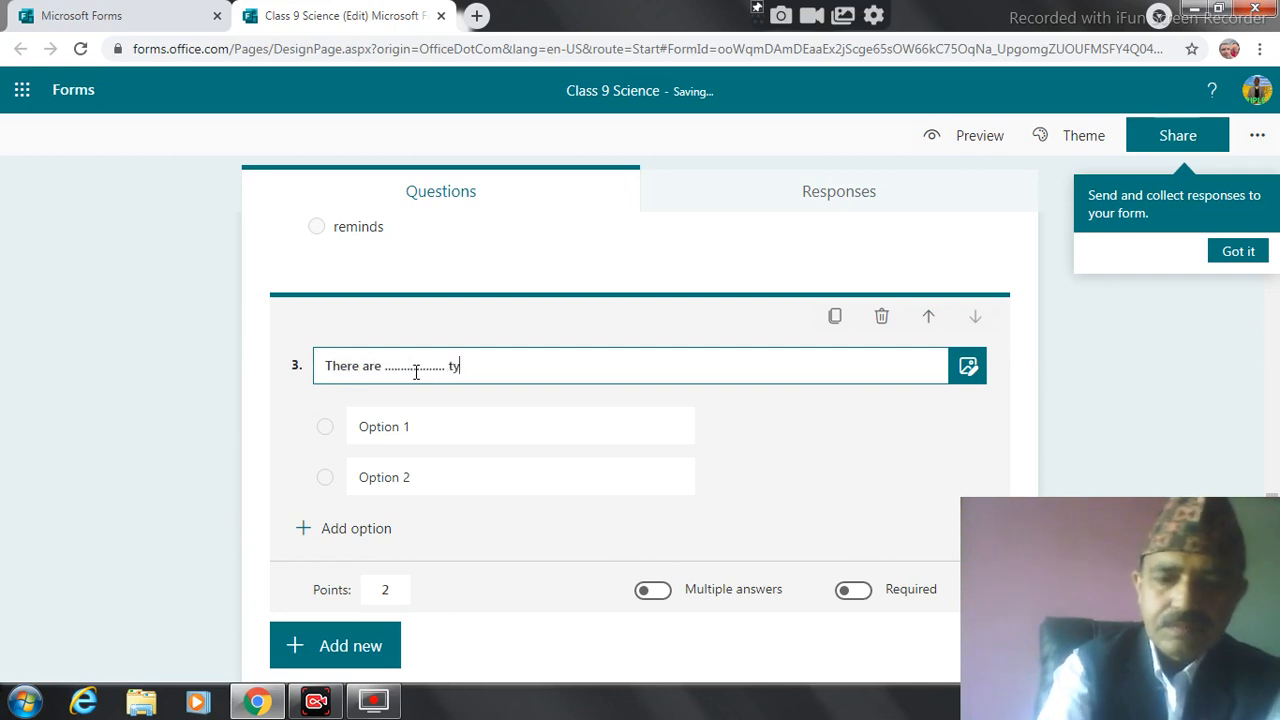
type("pes of ")
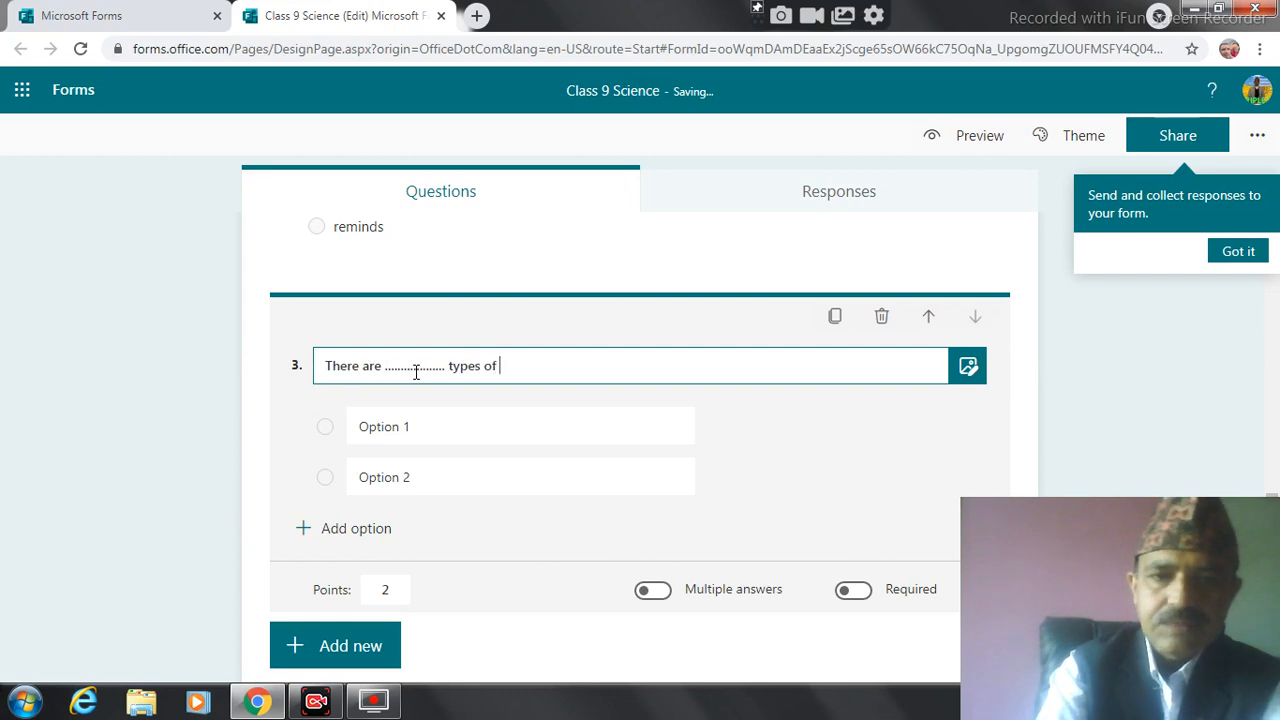
type("lever.")
- Fill in four answer options for the lever question in the order 1, 2, 4 and 3
left_click(412, 426)
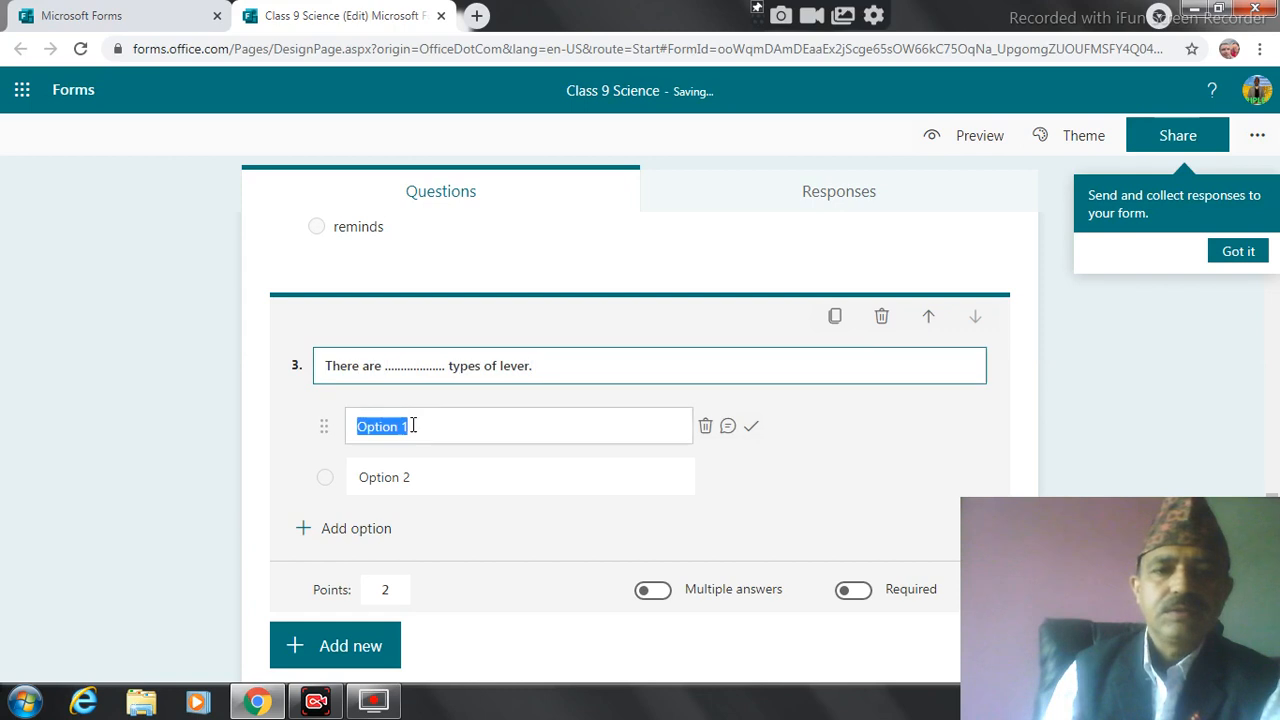
type("1")
left_click(403, 474)
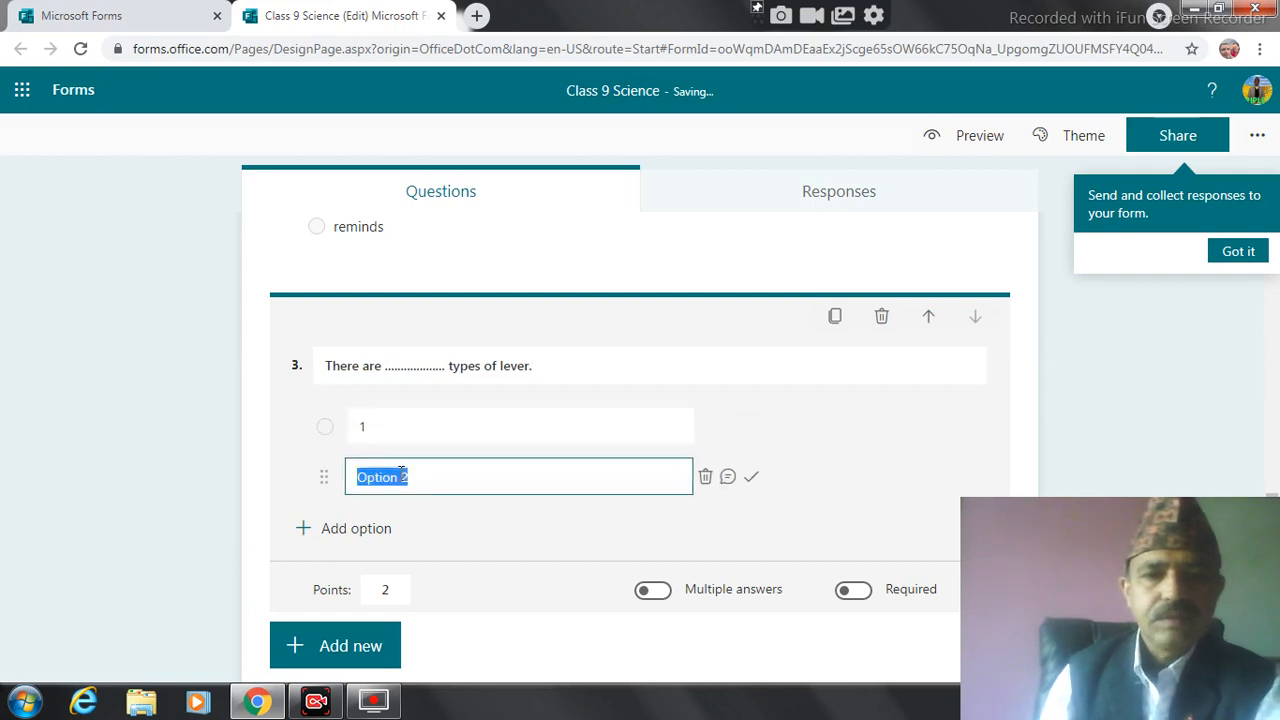
type("2")
left_click(369, 529)
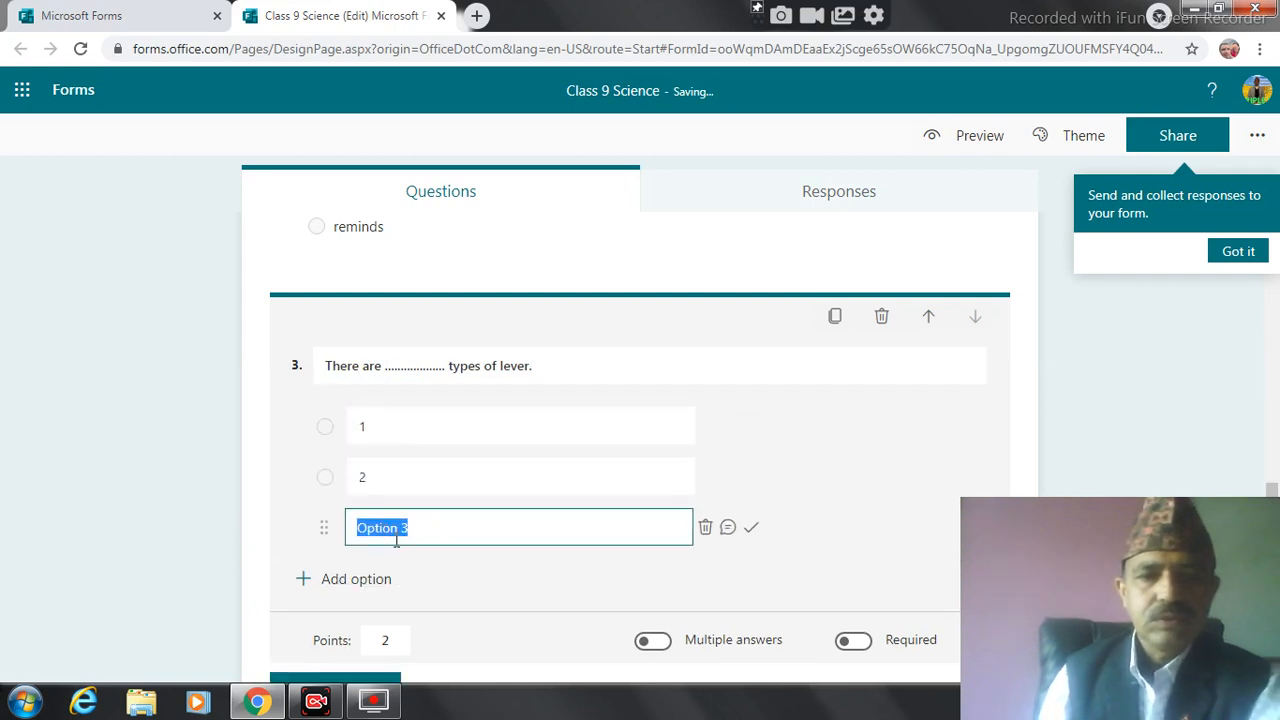
type("4")
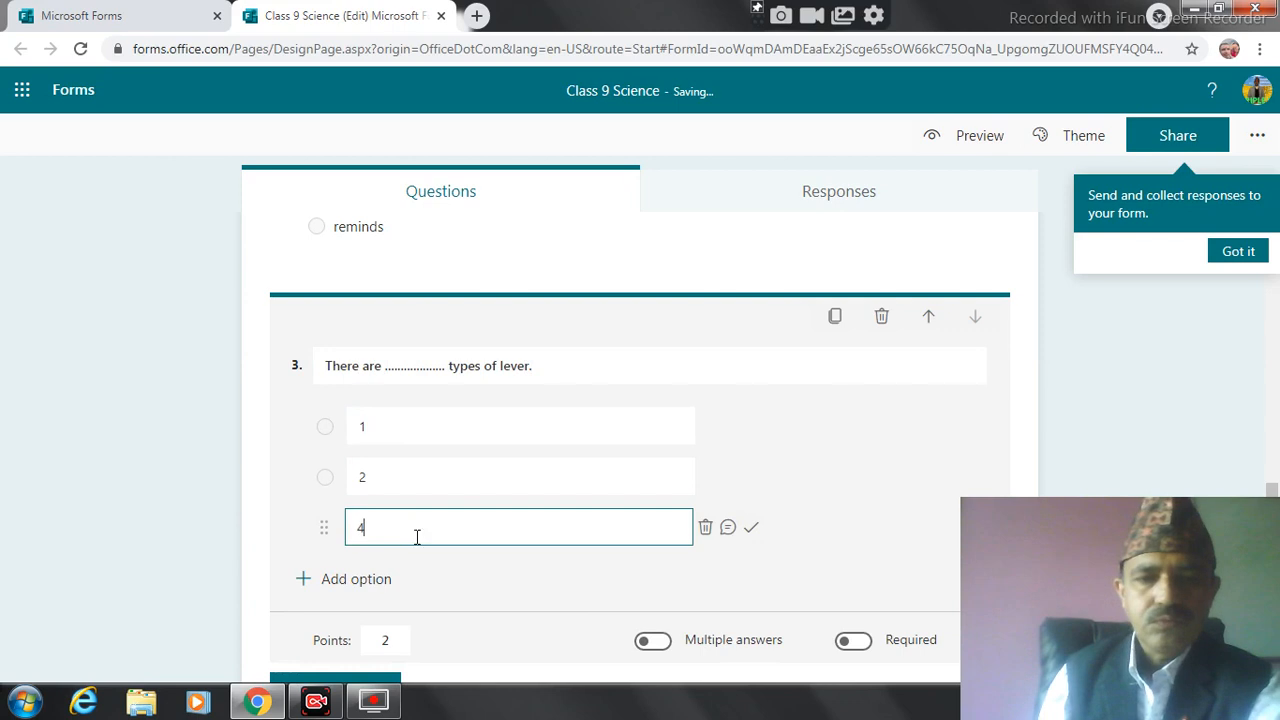
left_click(371, 582)
type("3")
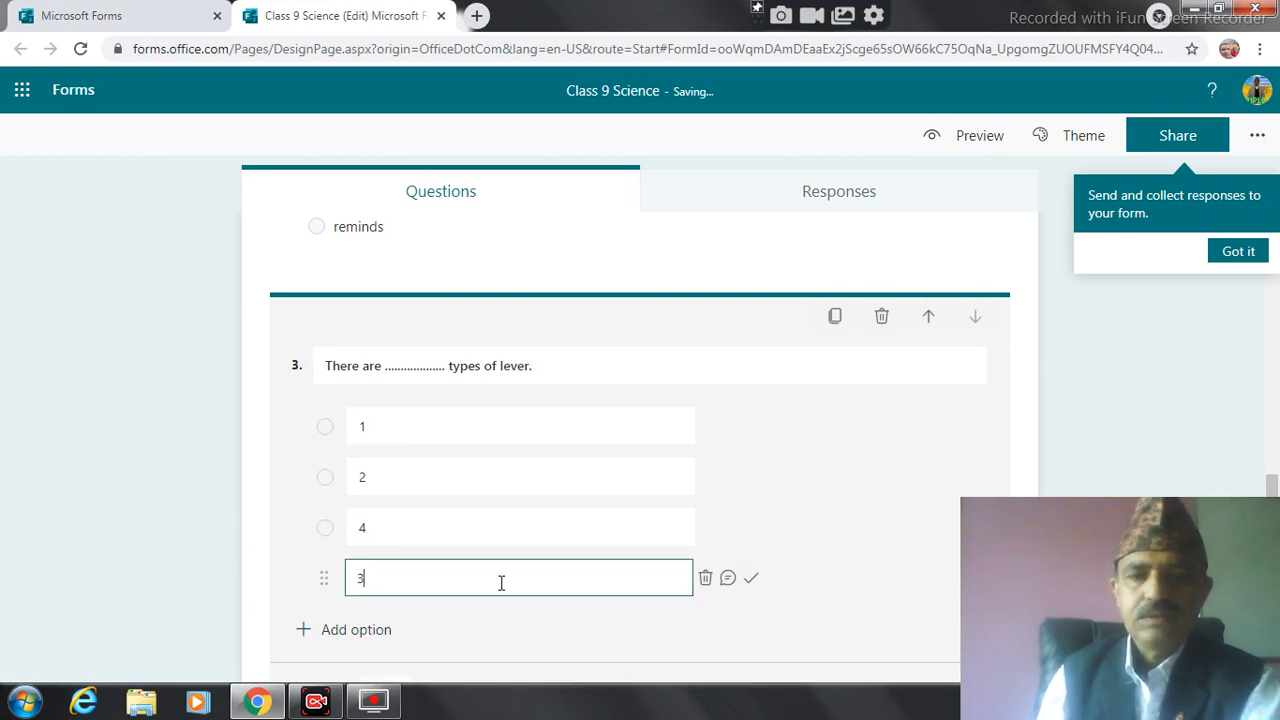
- Change the points of the SI unit of Temperature question to 1
left_click_drag(1271, 487, 1272, 504)
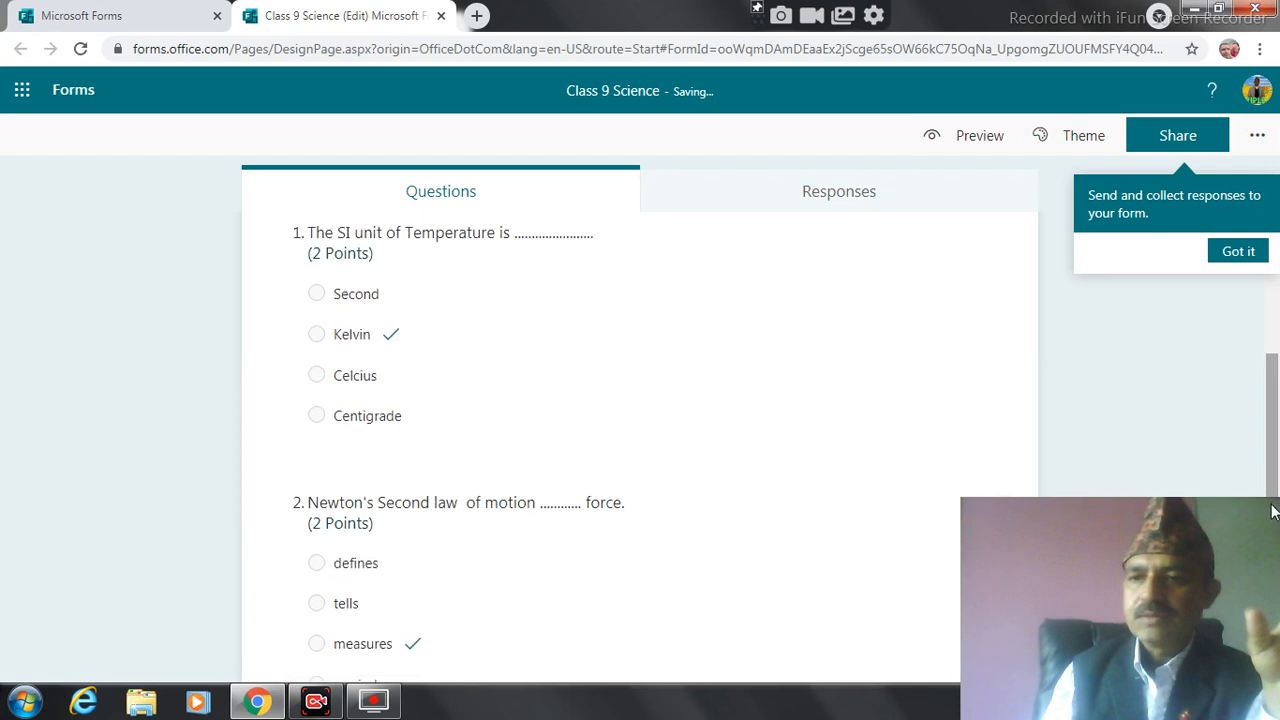
left_click(412, 325)
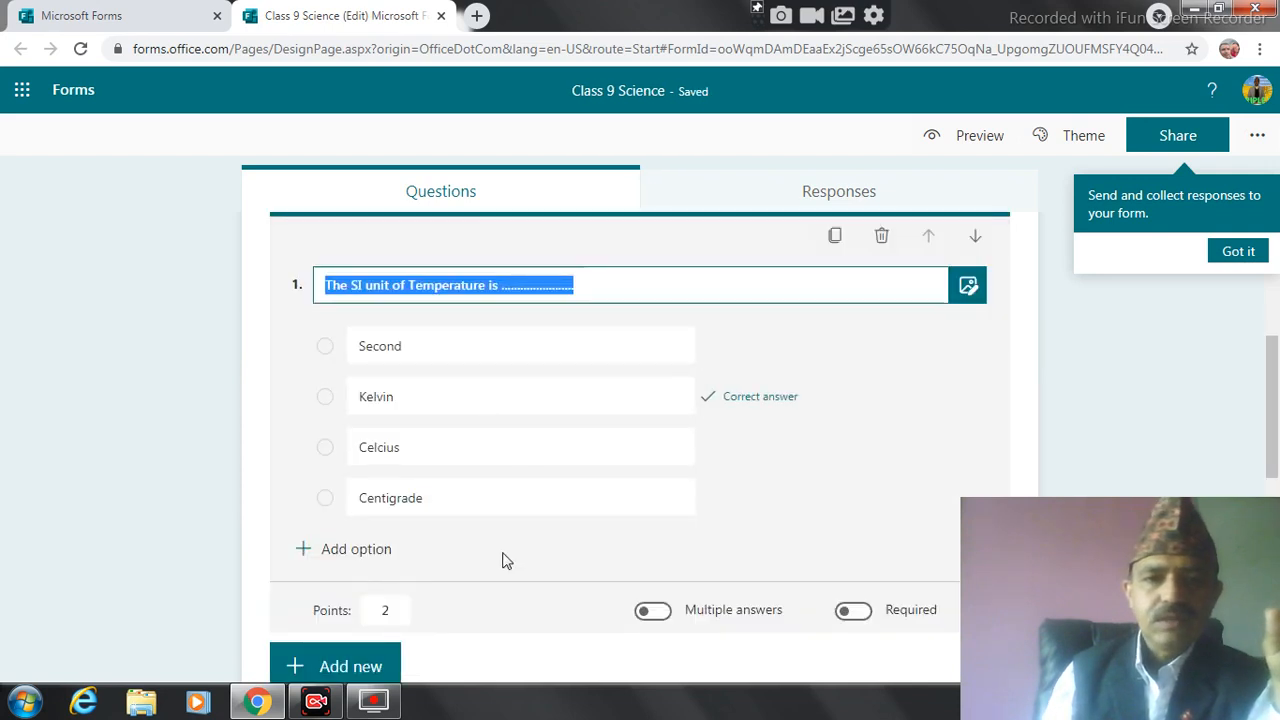
left_click(400, 612)
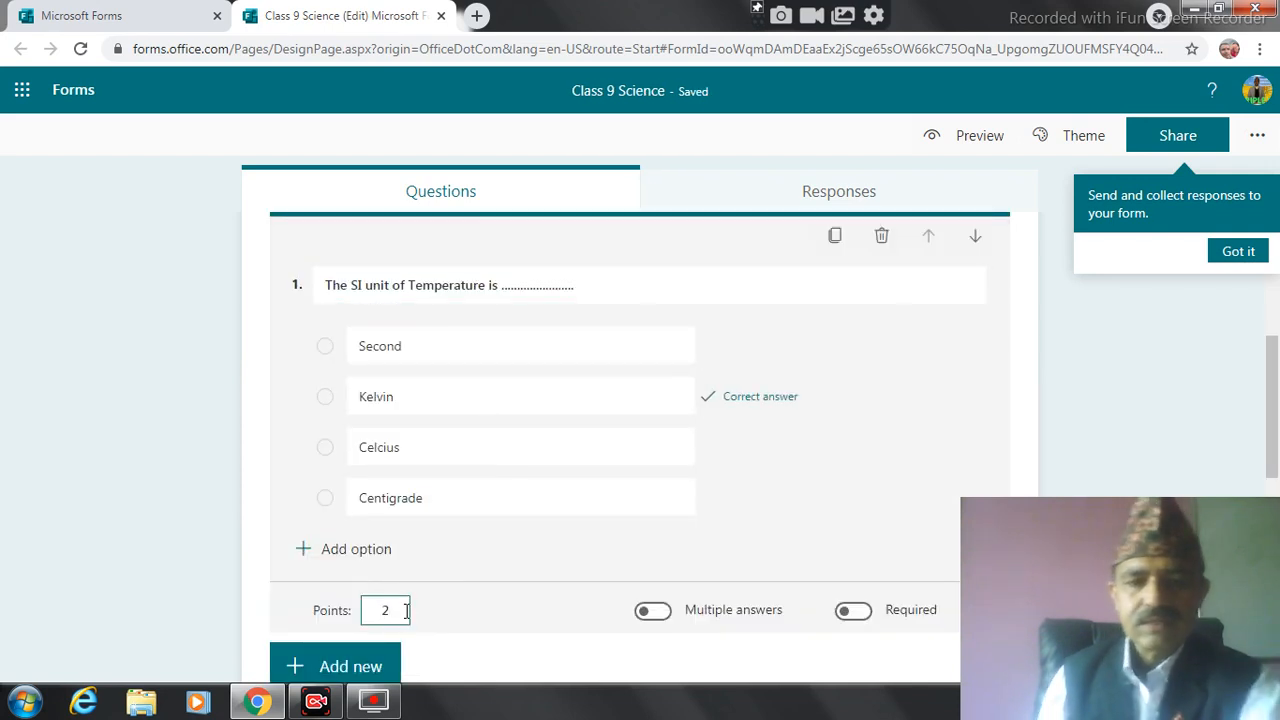
type("1")
key("BackSpace")
key("BackSpace")
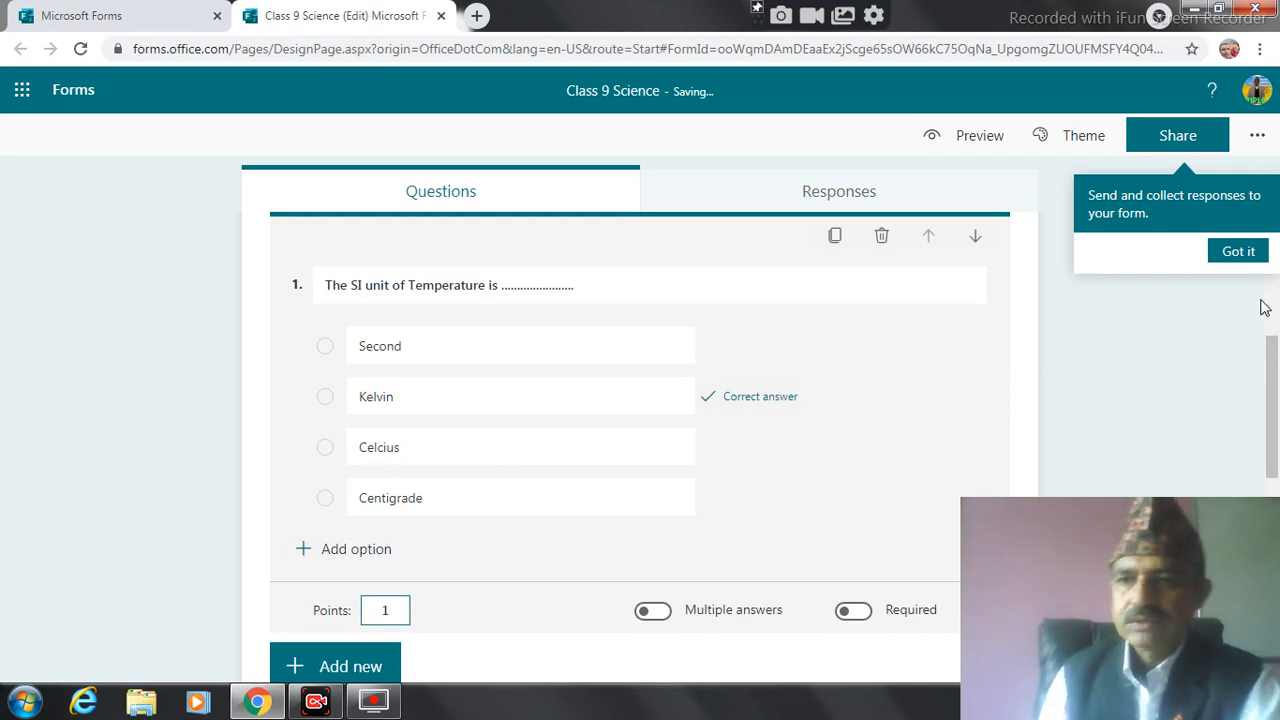
- Change the points of the Newton's Second law question to 1
left_click_drag(1276, 363, 1278, 455)
left_click(618, 376)
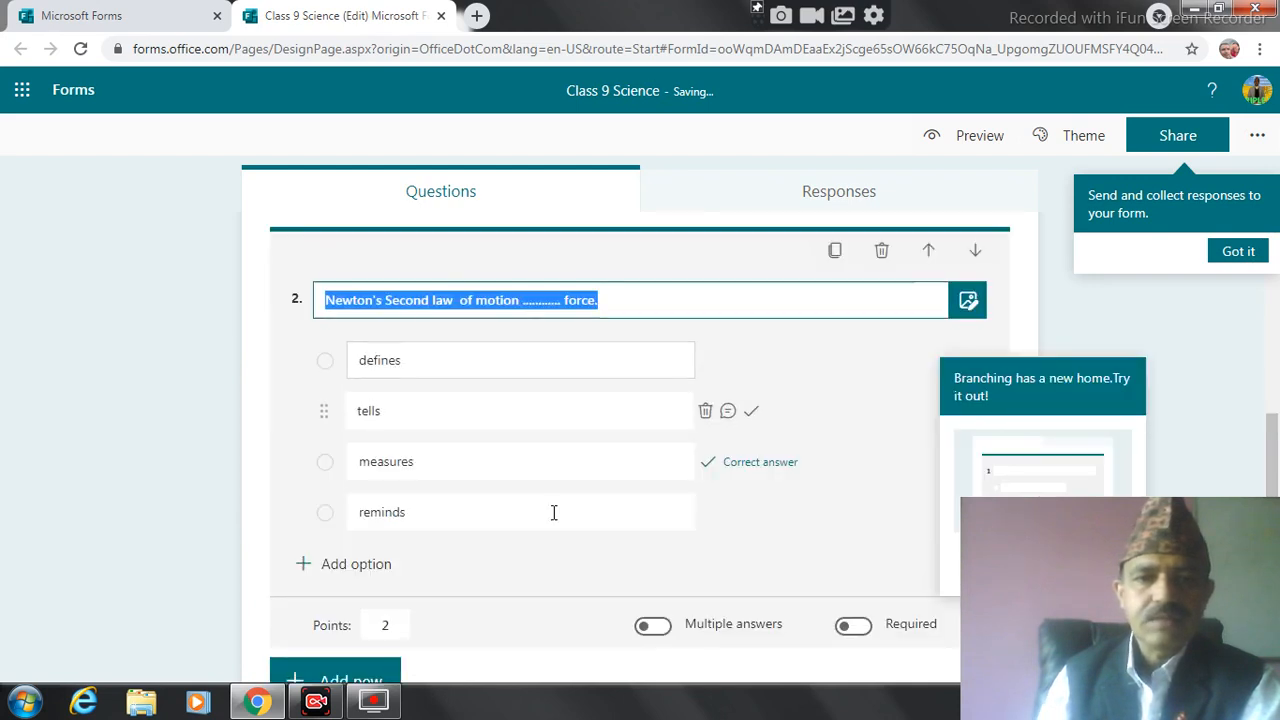
left_click(391, 622)
type("21")
key("BackSpace")
key("BackSpace")
type("1")
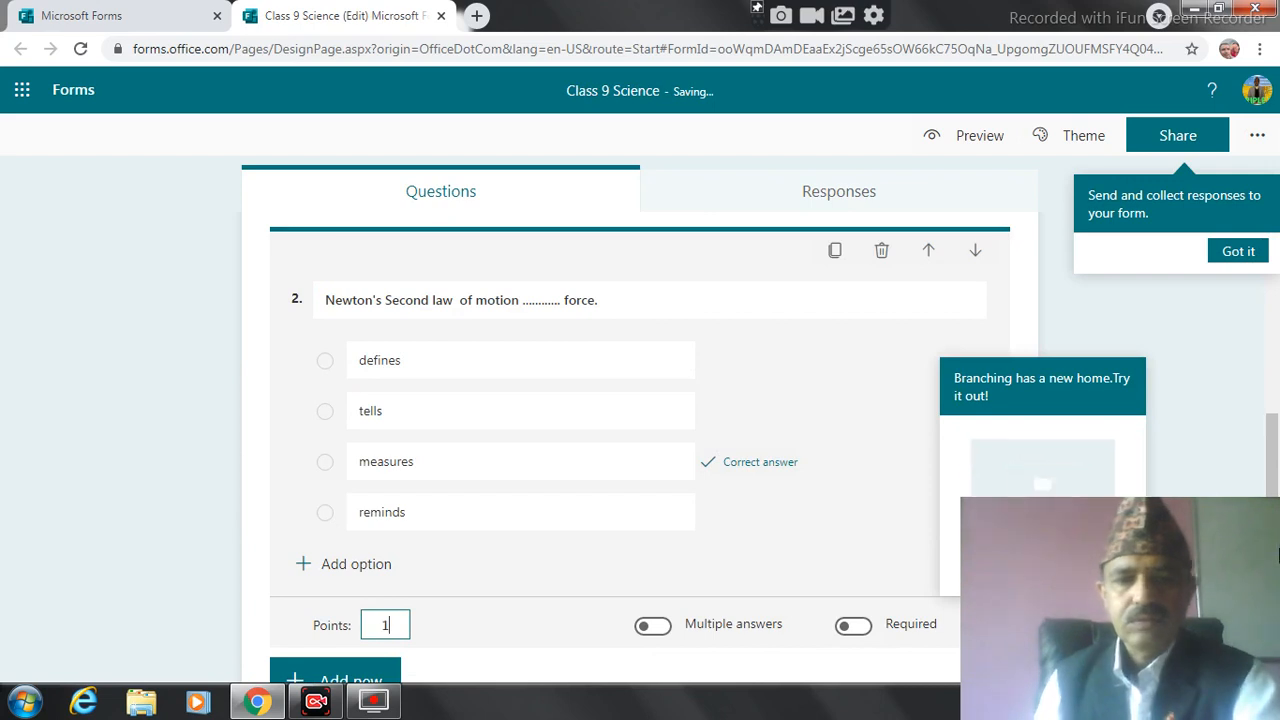
- Set the points of the lever question to 1
left_click_drag(1270, 464, 1273, 457)
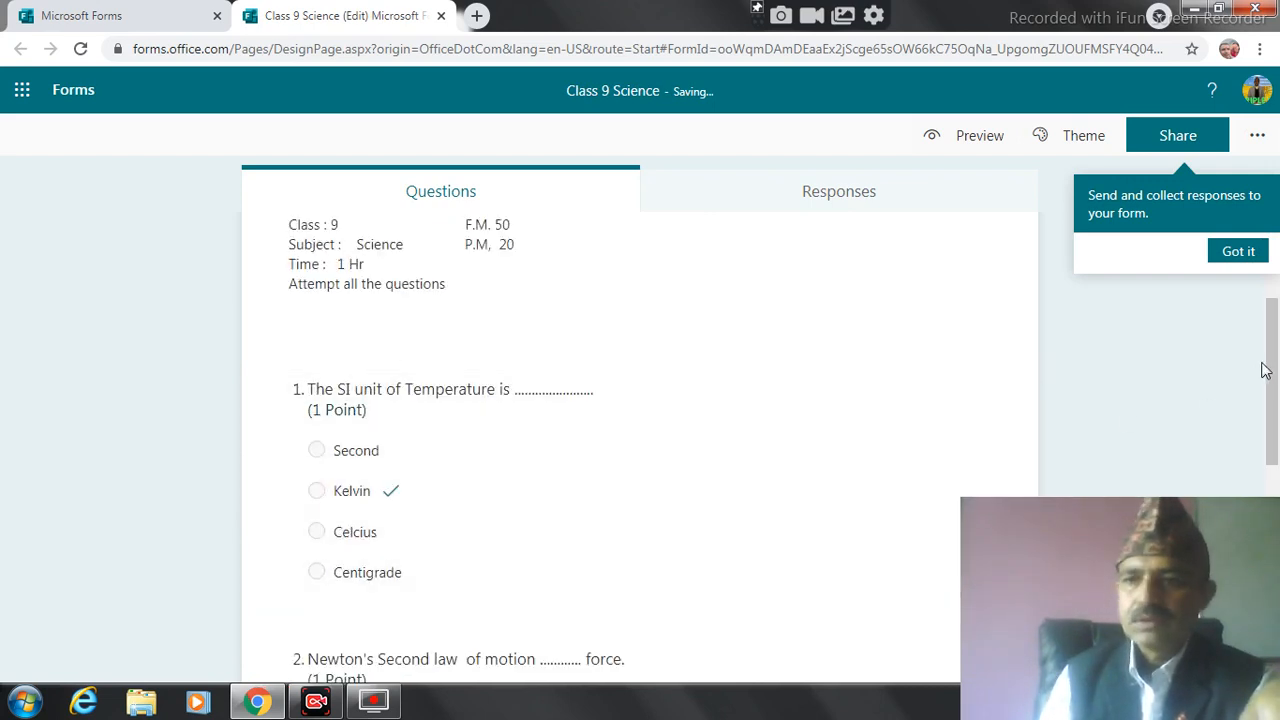
left_click_drag(1272, 388, 1274, 418)
scroll(1274, 418, "down", 4)
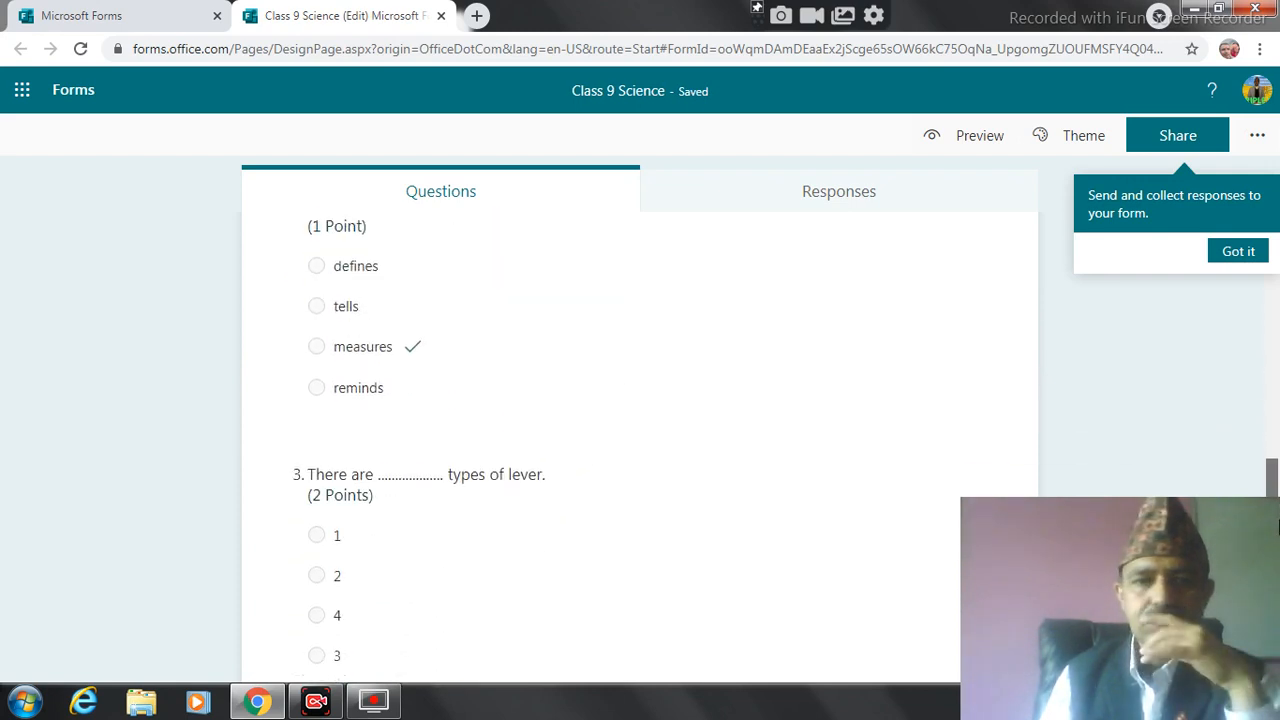
left_click(537, 588)
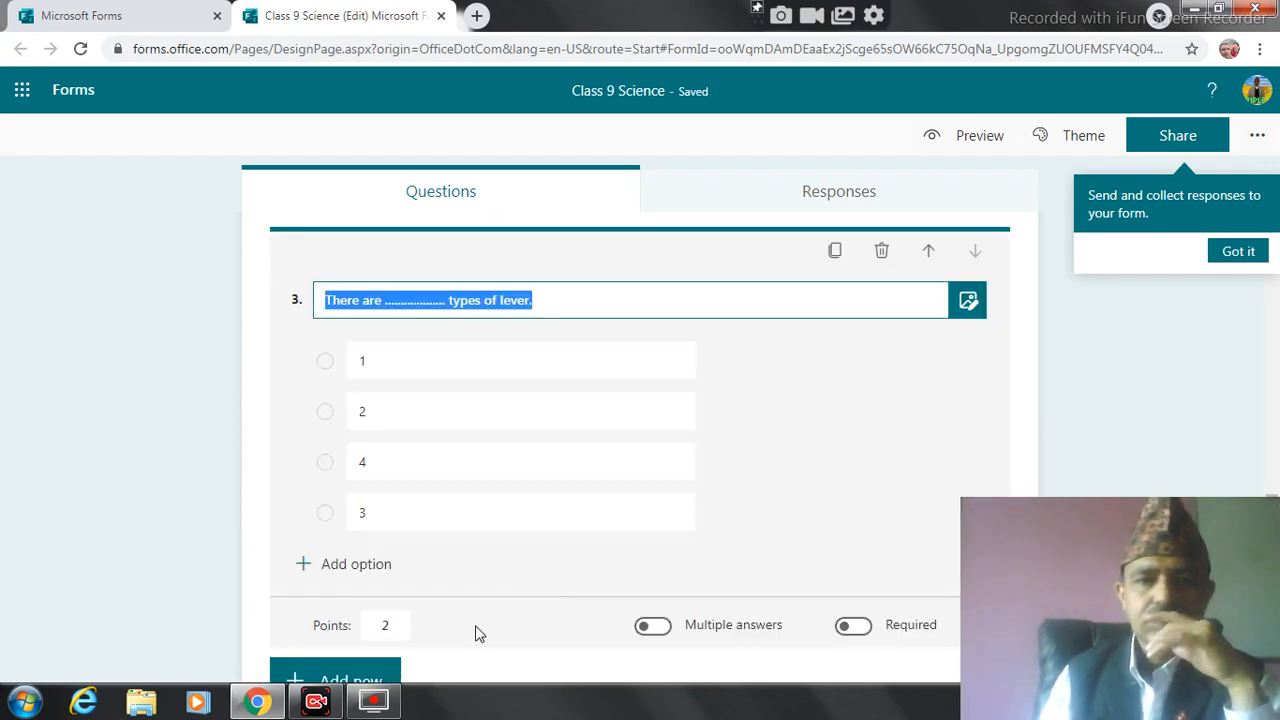
left_click(397, 630)
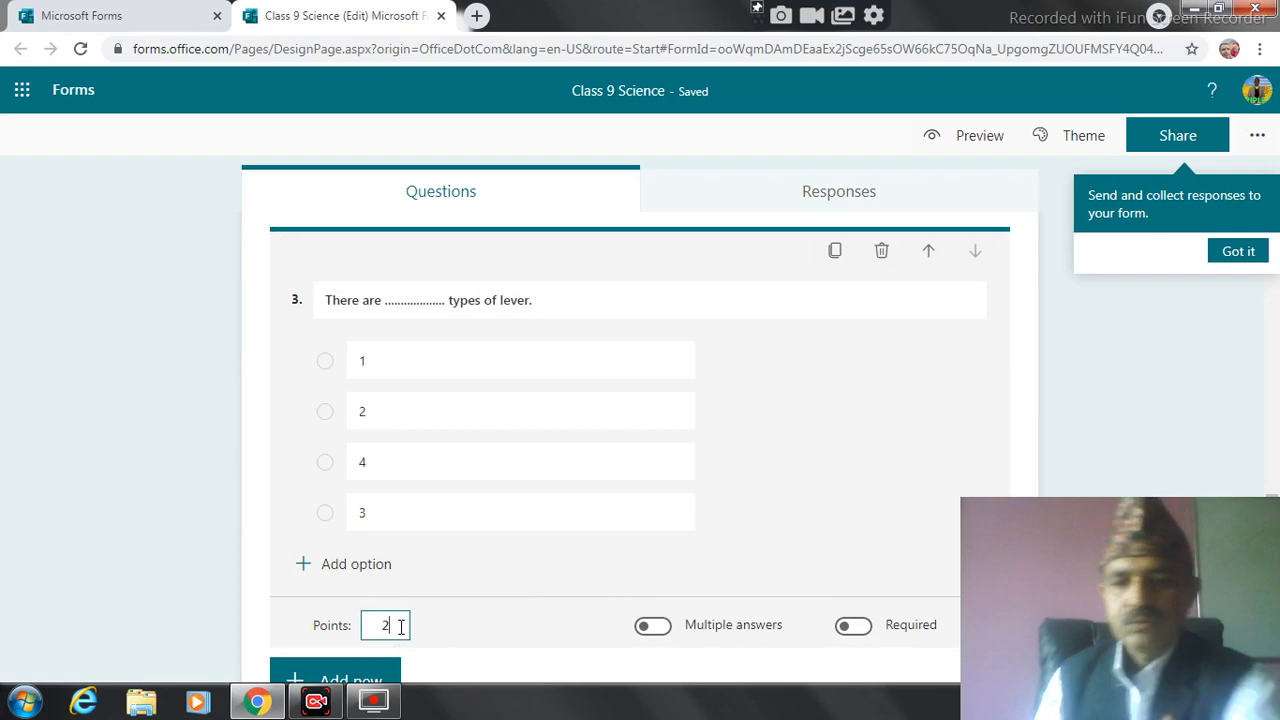
key("BackSpace")
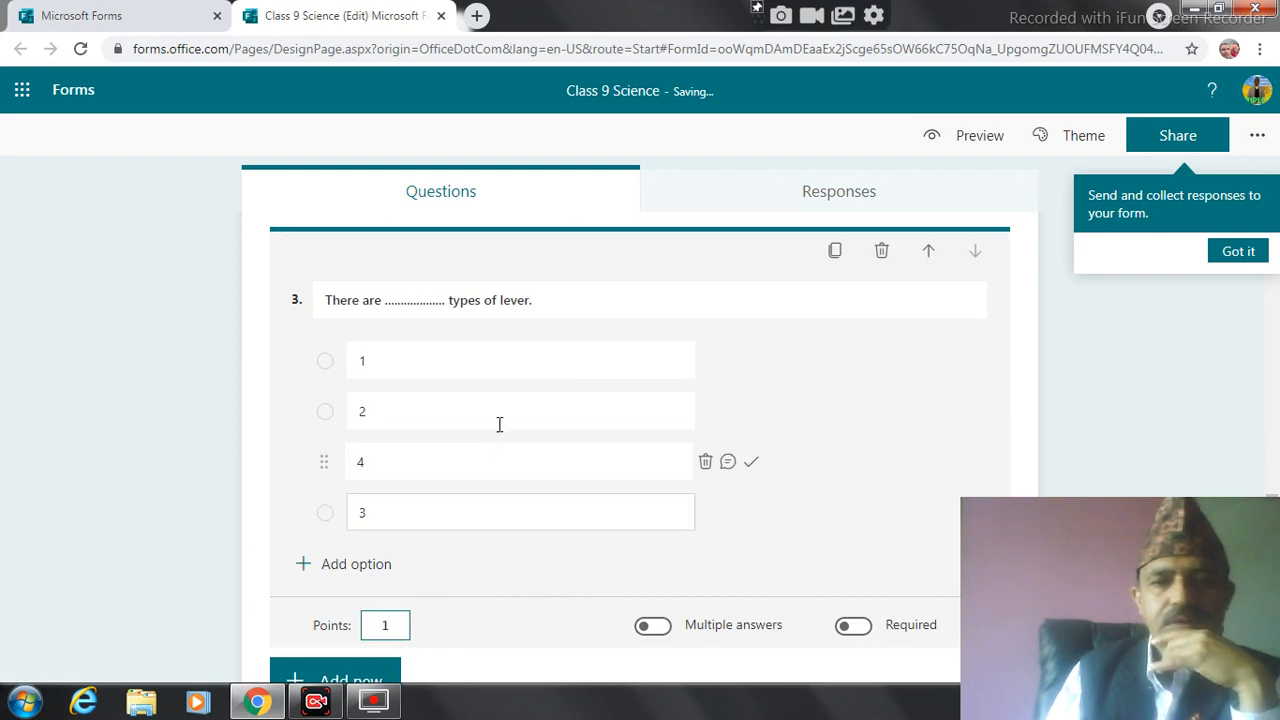
- Mark "3" as the correct answer of the lever question
left_click_drag(1275, 490, 1276, 562)
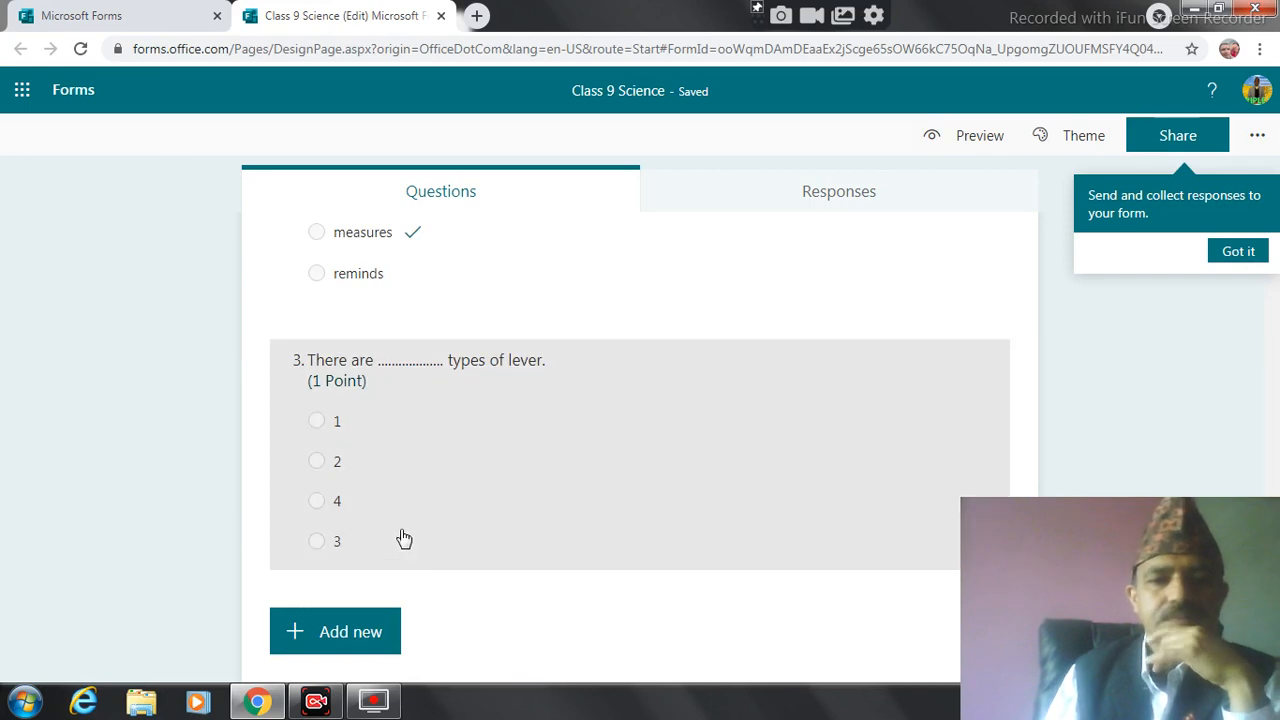
left_click(476, 484)
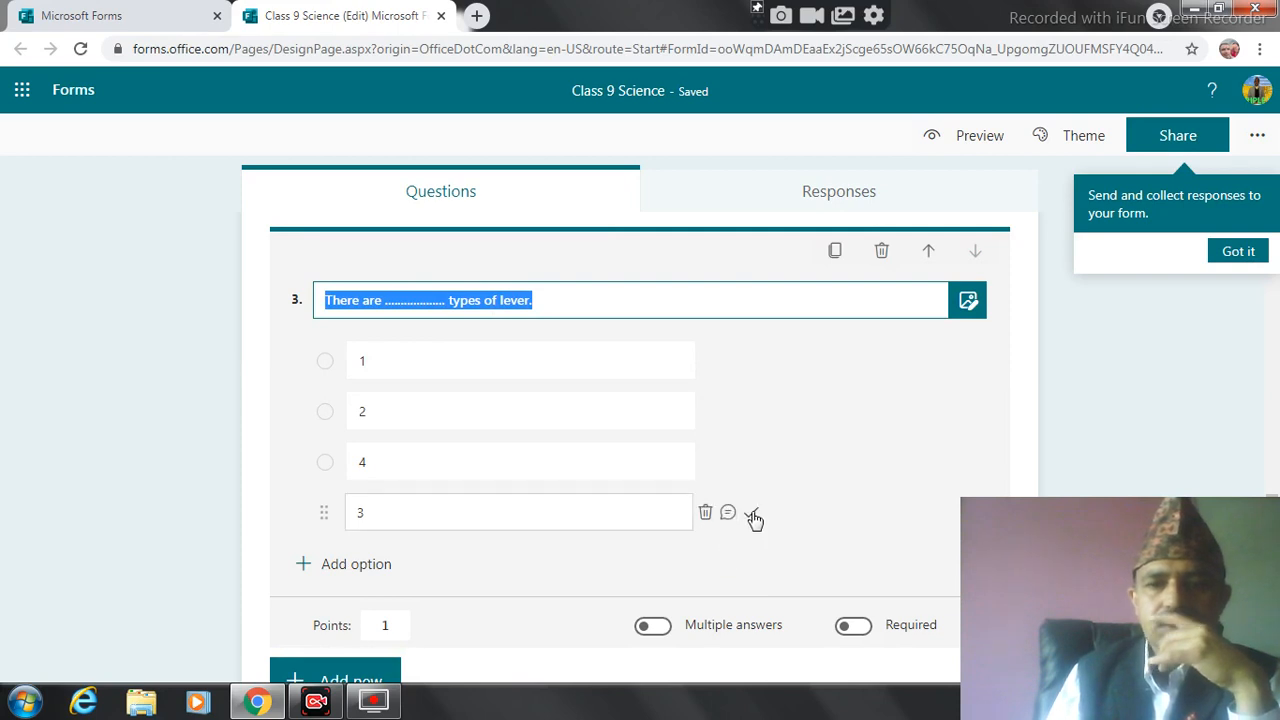
left_click(751, 513)
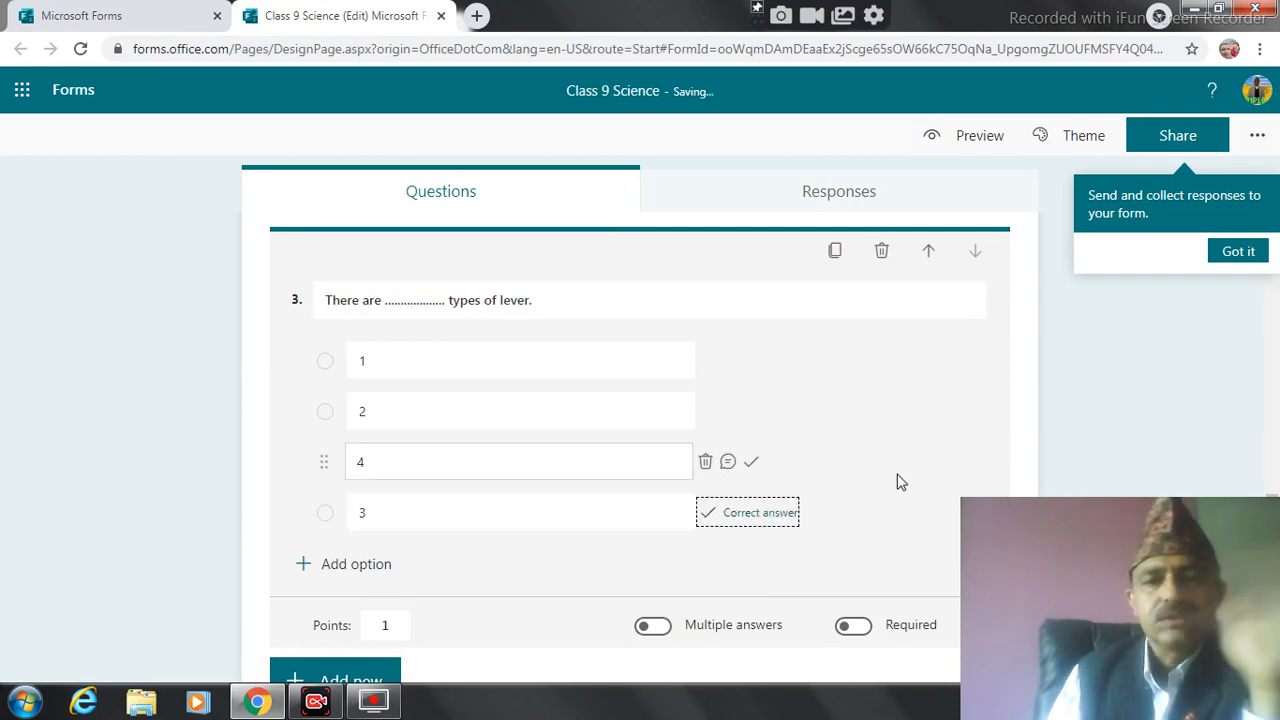